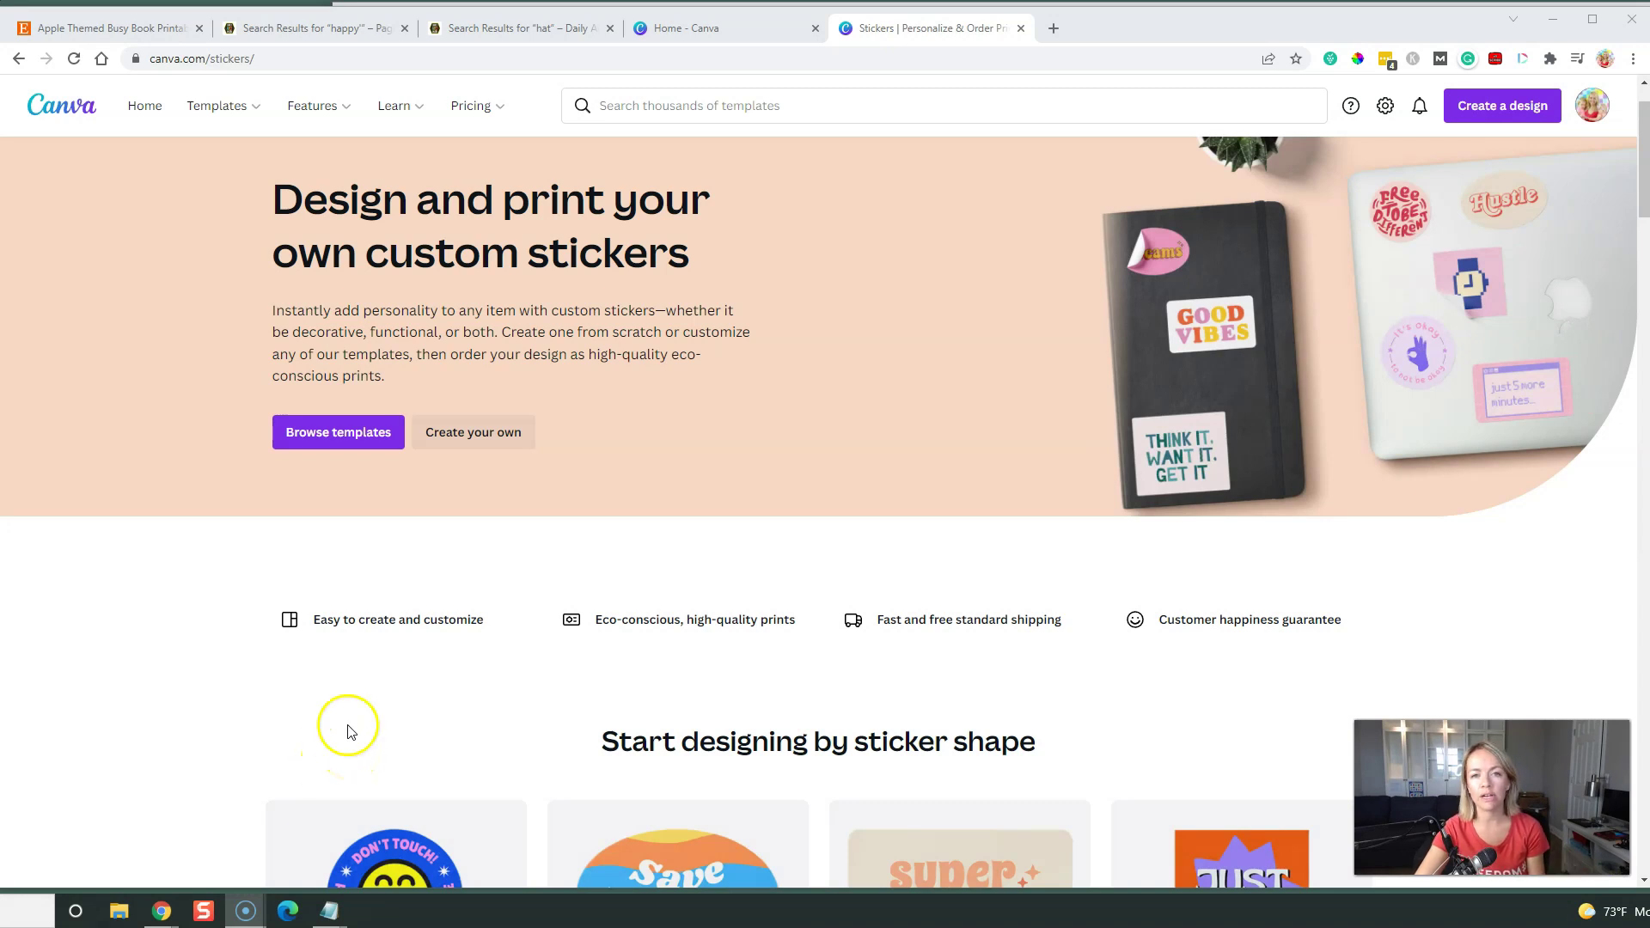
Scroll to 'Start designing by sticker shape' and choose the Circle stickers collection
scroll(455, 582, down, 1)
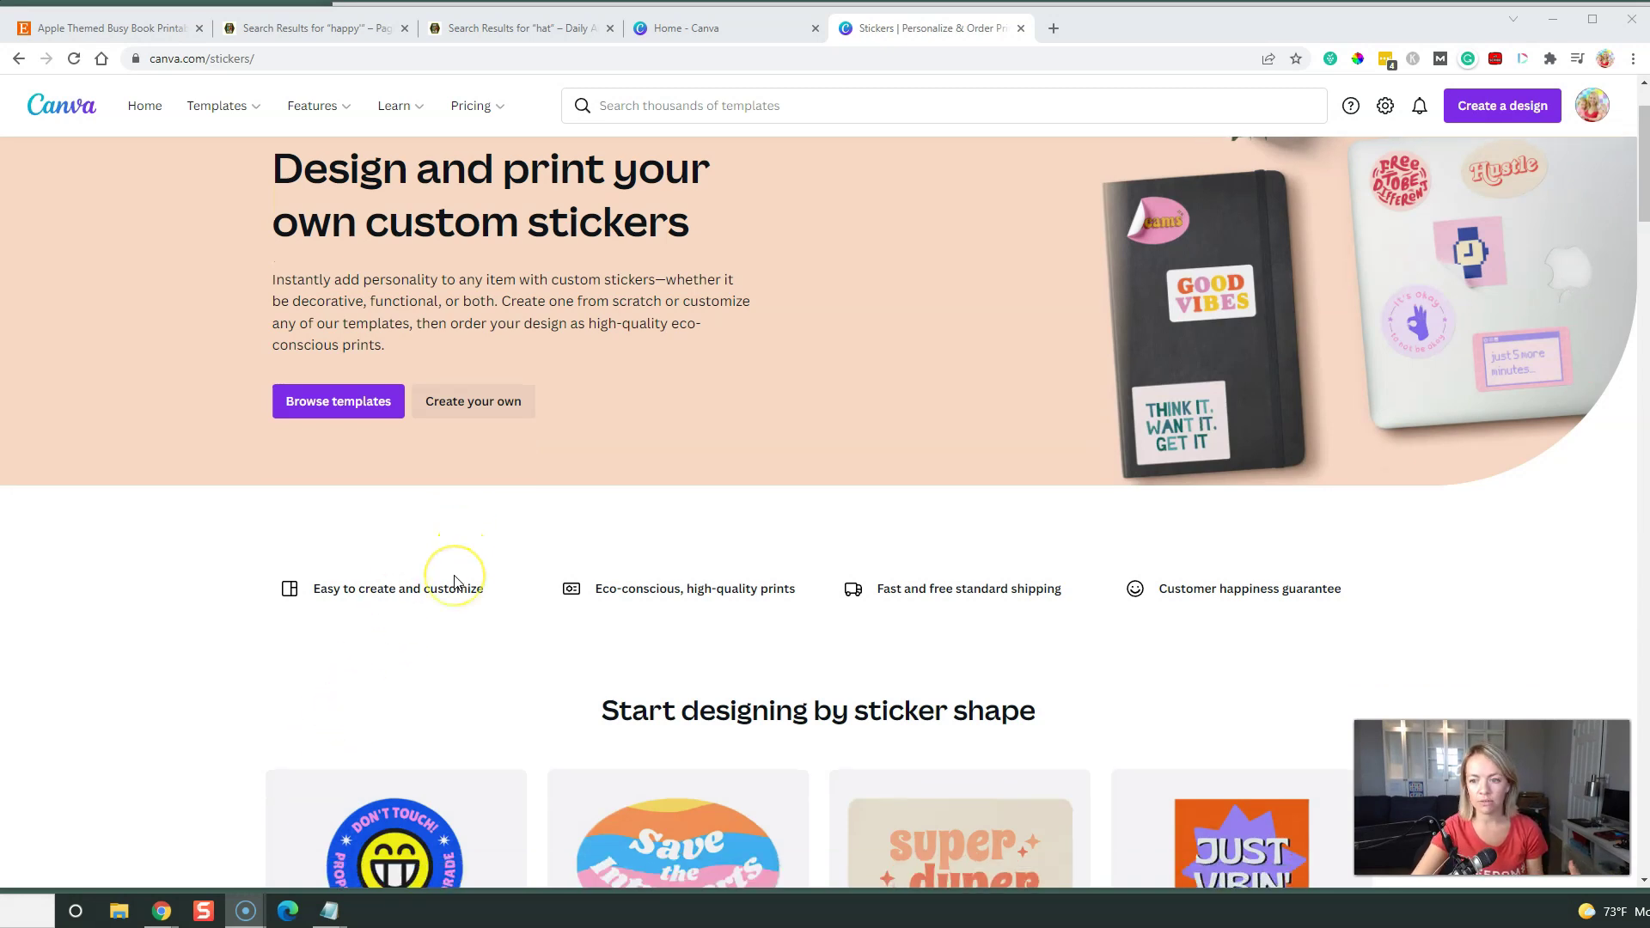
scroll(456, 582, down, 3)
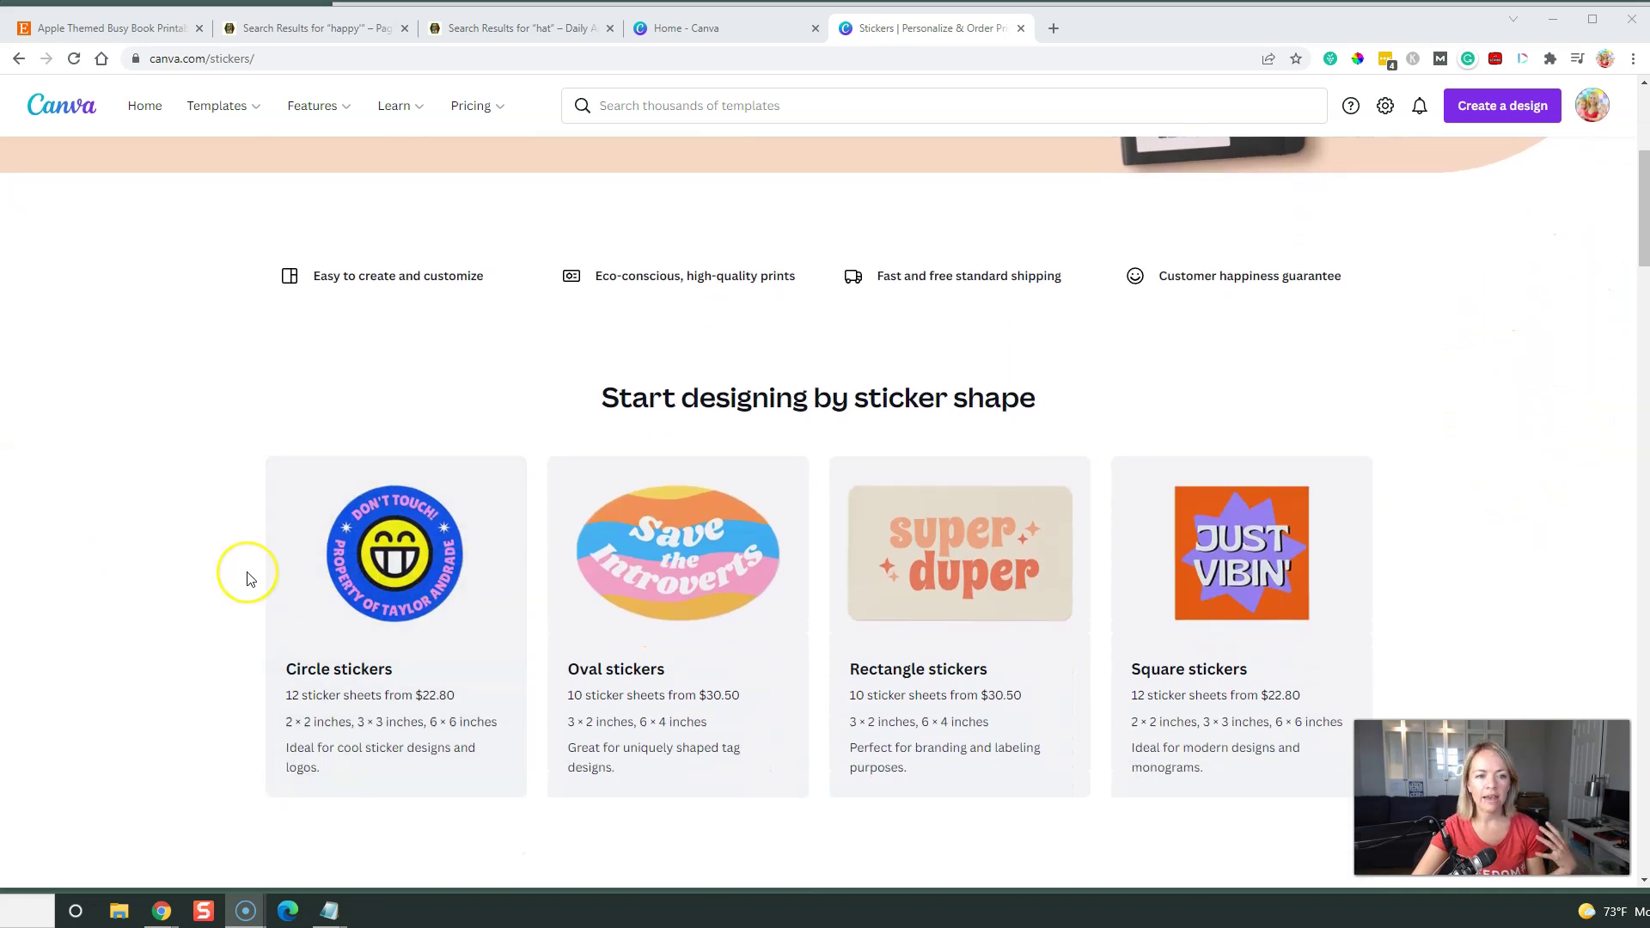
scroll(249, 578, down, 1)
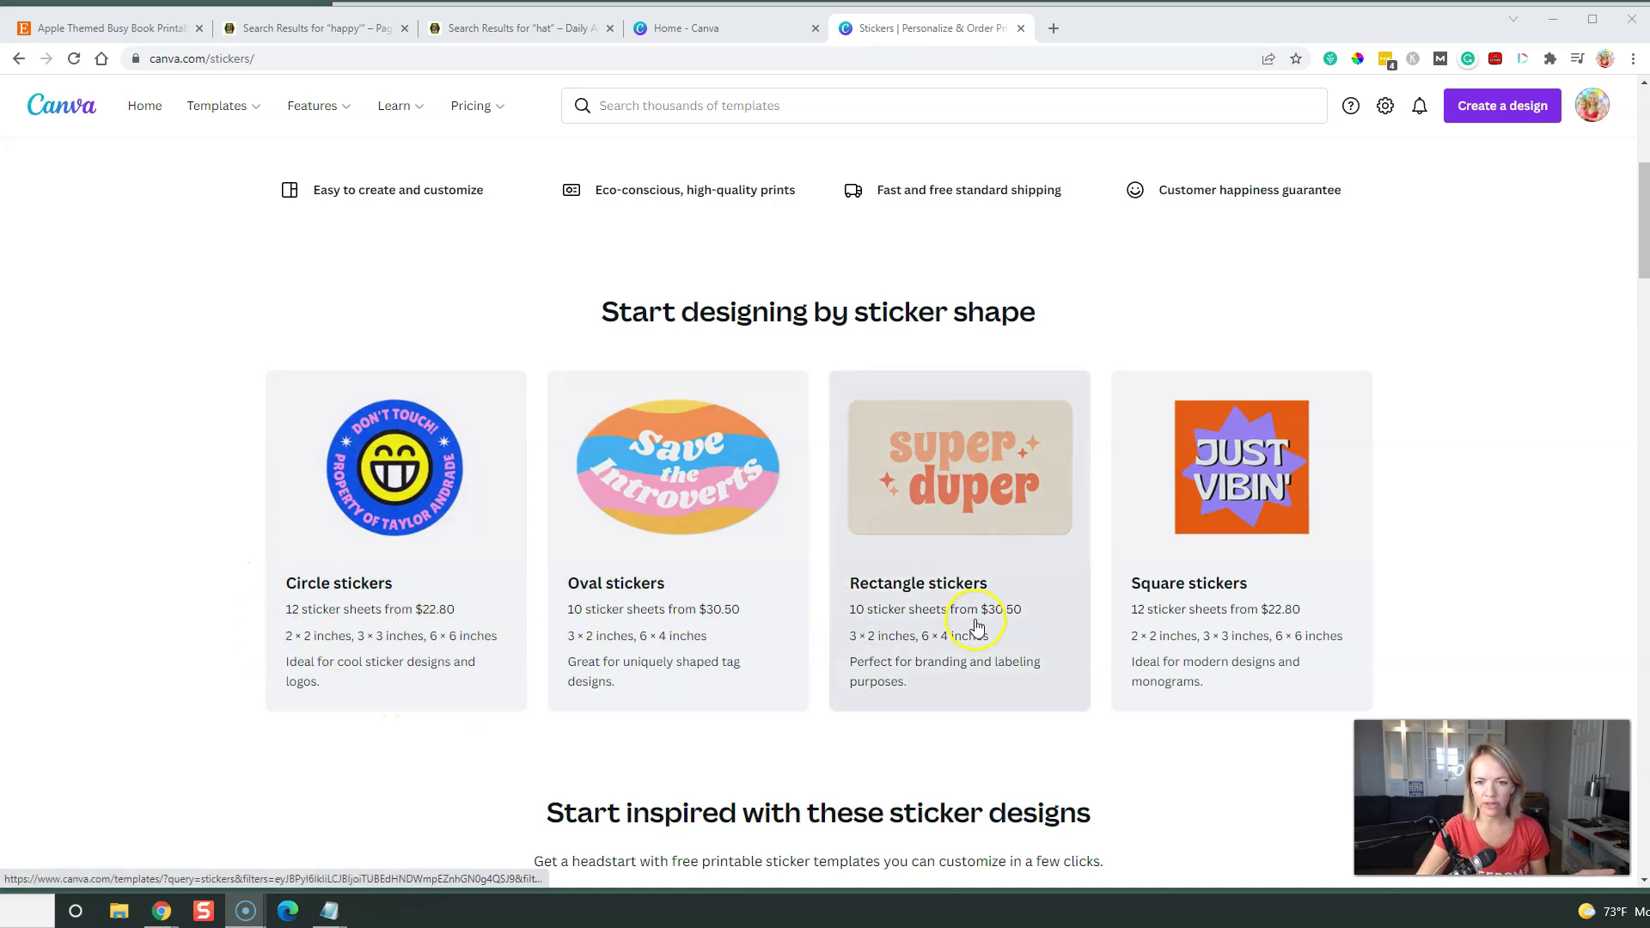
scroll(458, 631, down, 1)
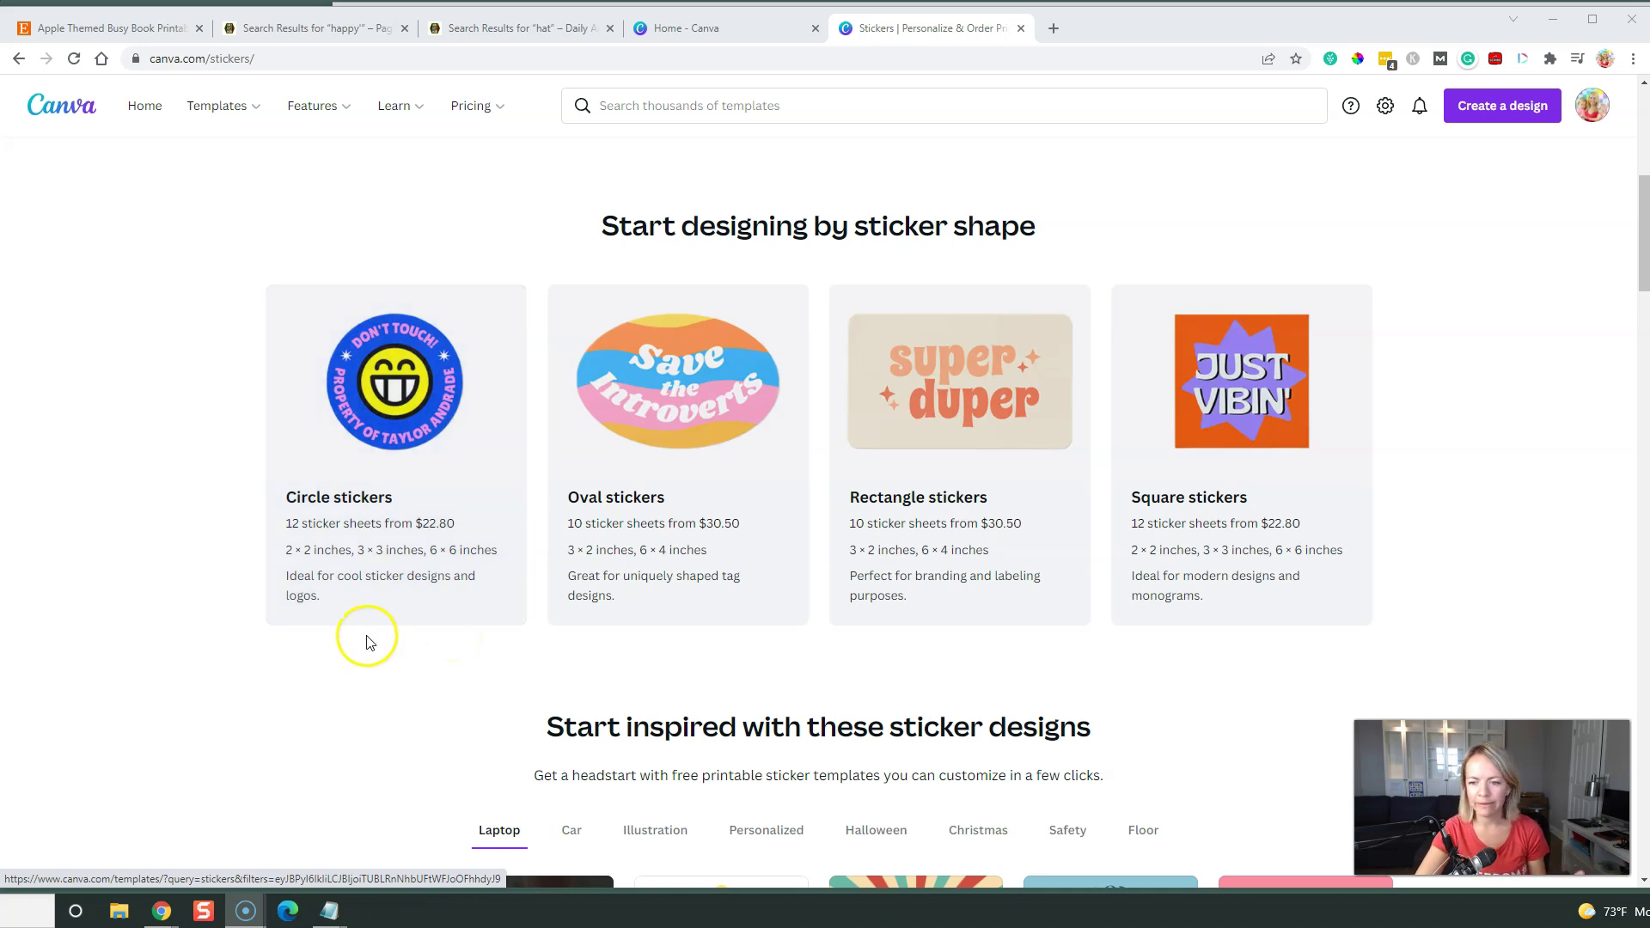
scroll(368, 637, down, 4)
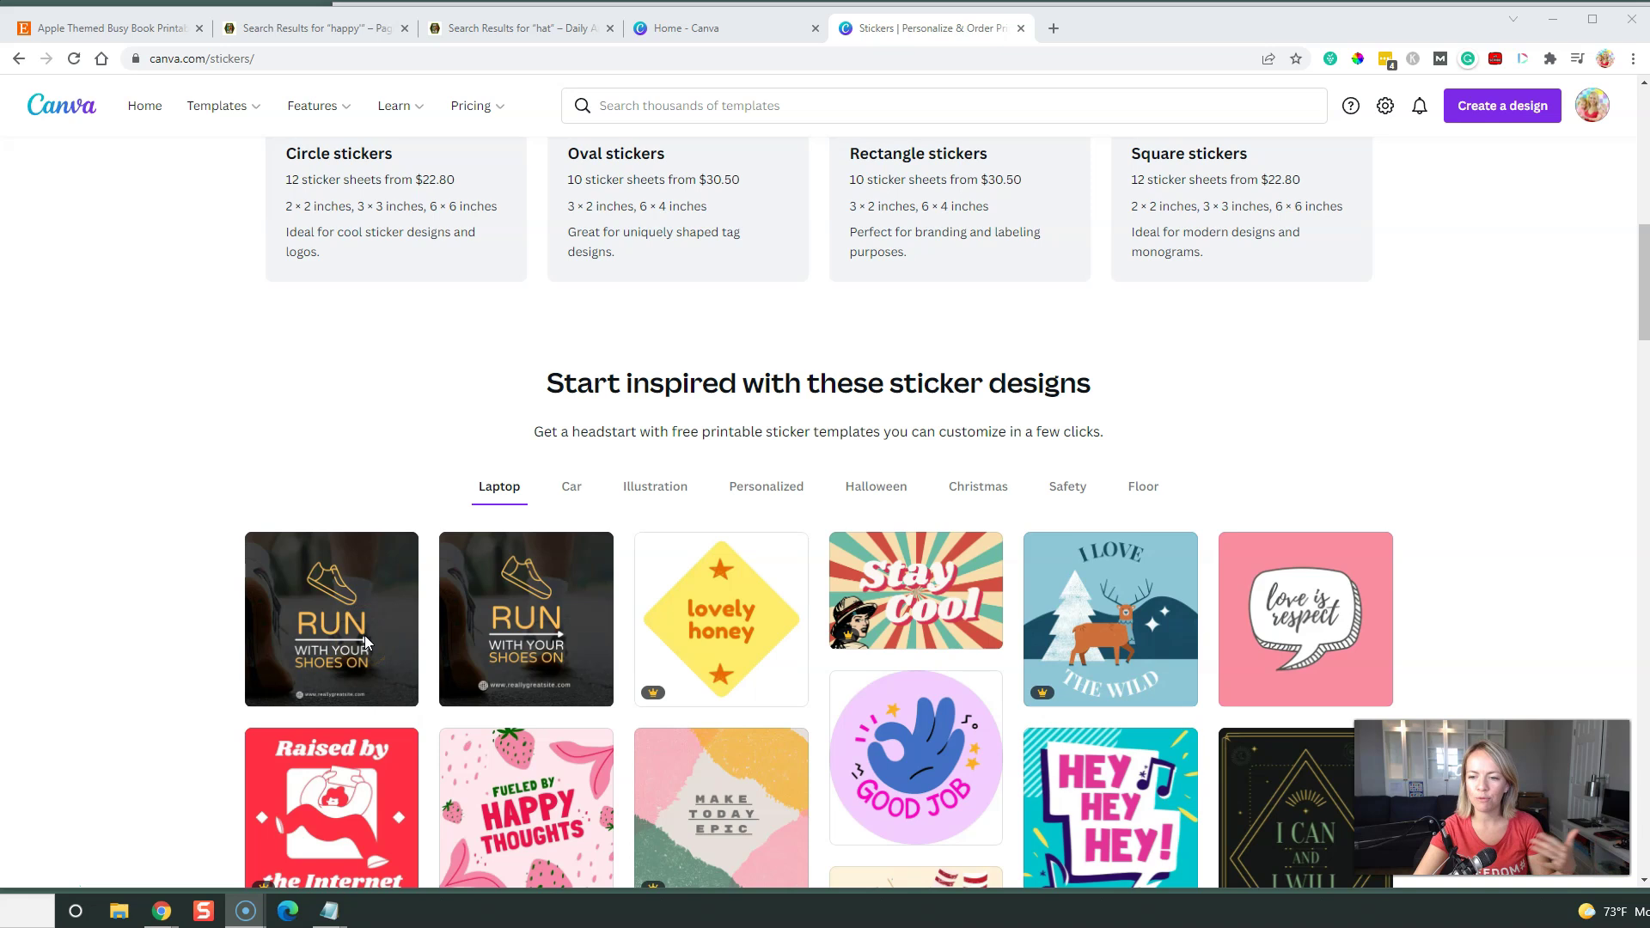
scroll(364, 635, down, 8)
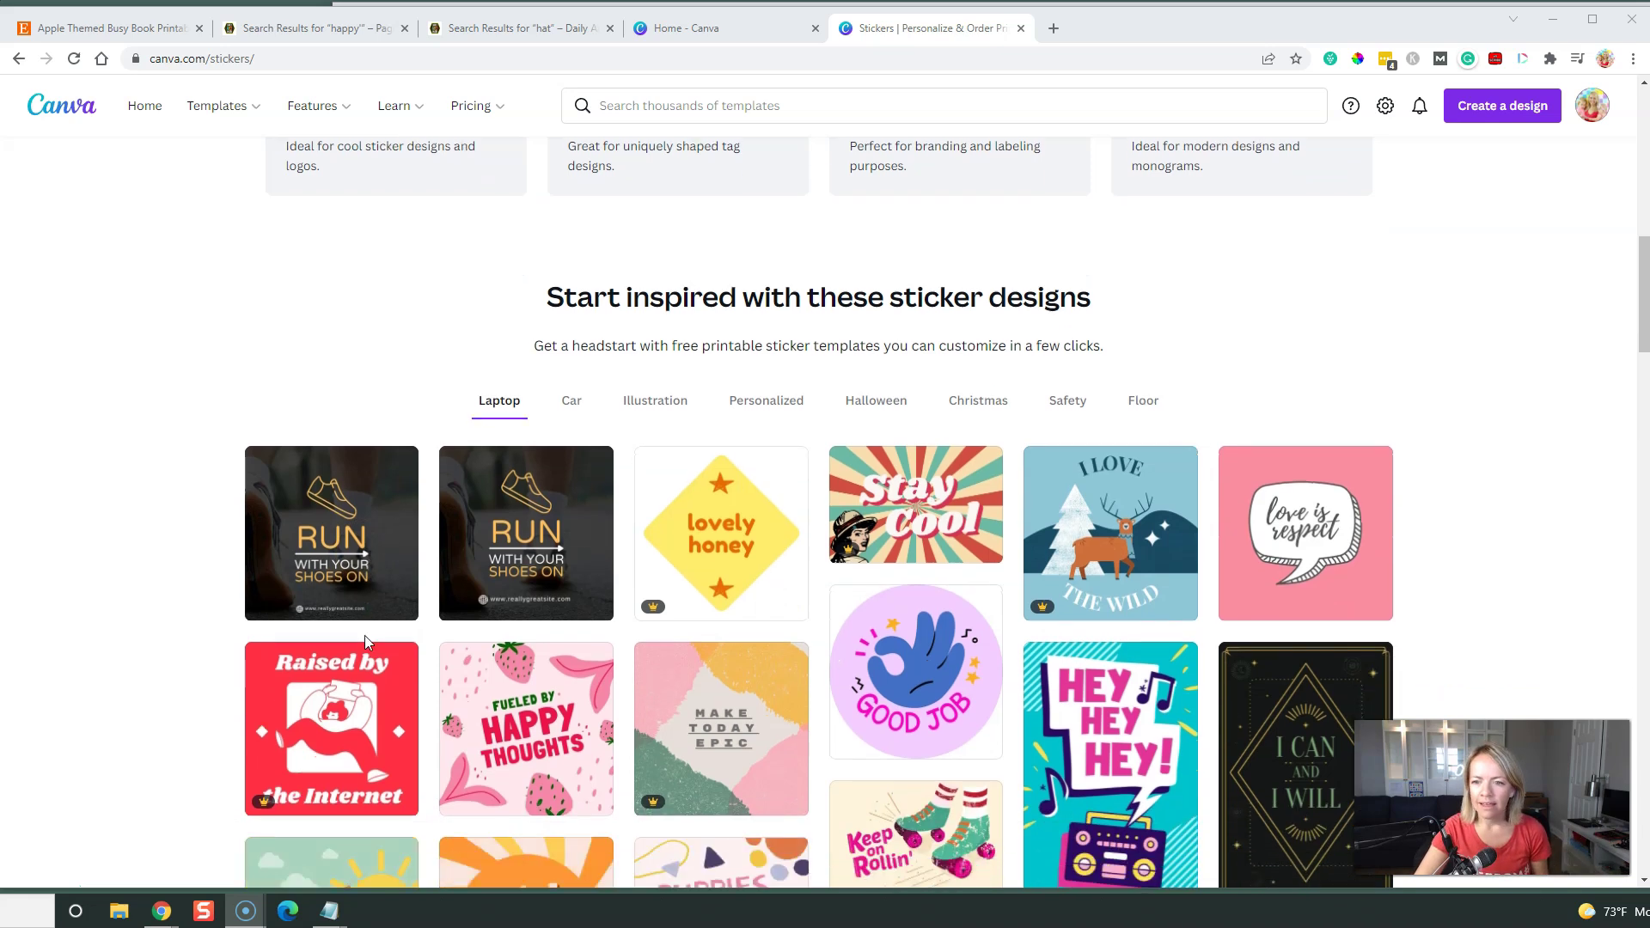
scroll(364, 641, down, 2)
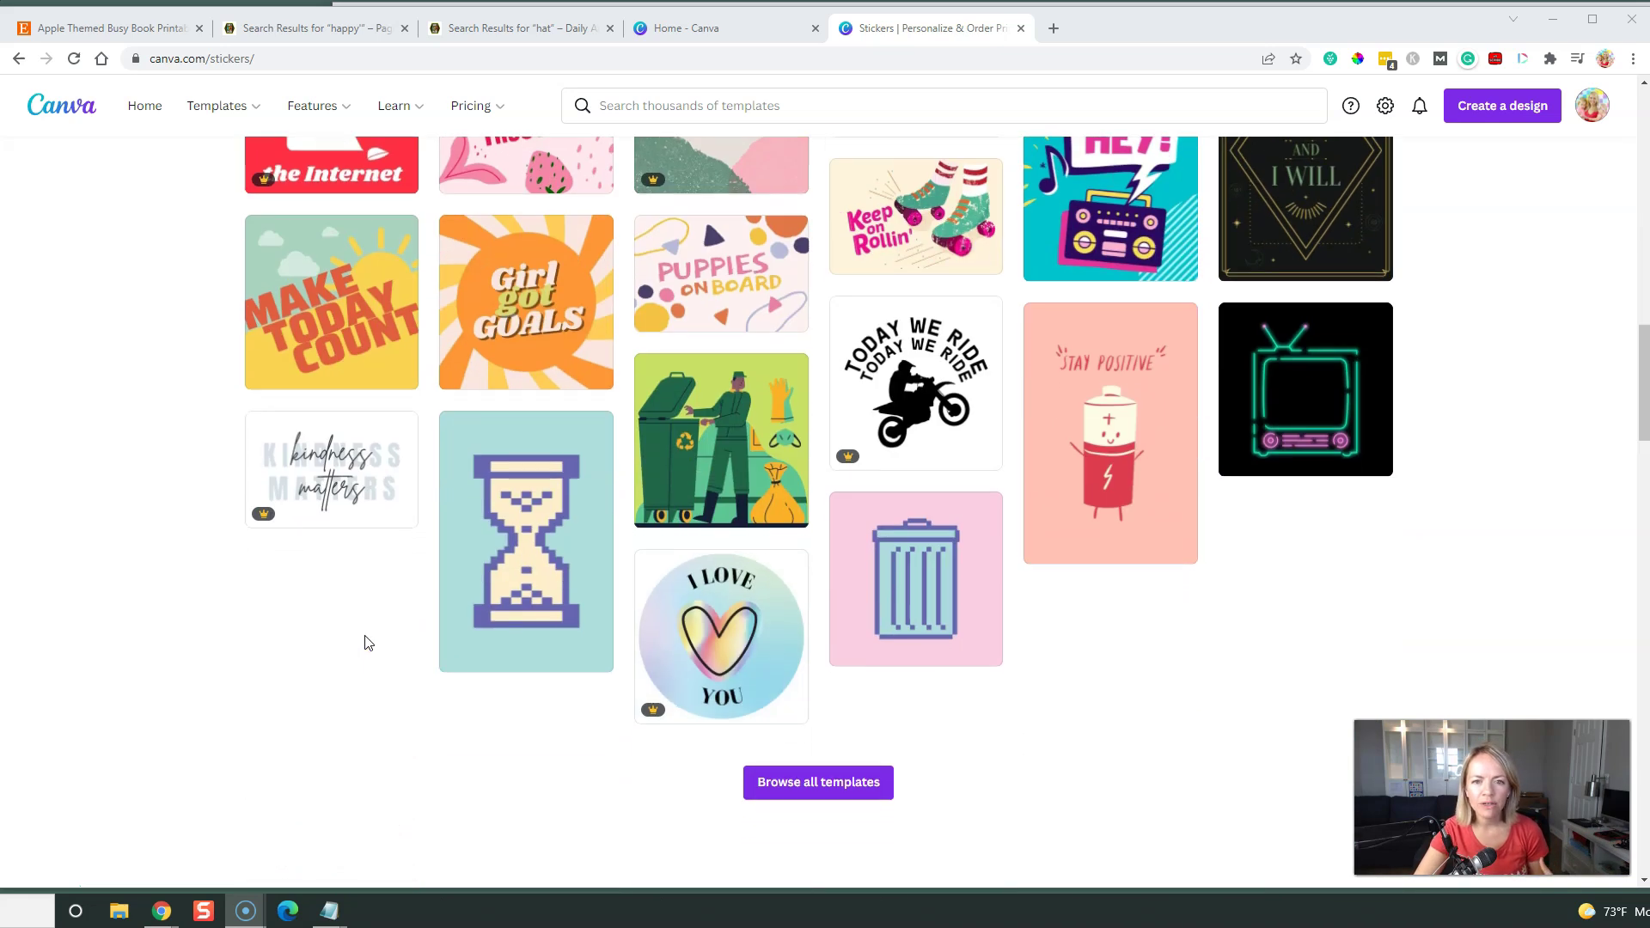
scroll(365, 641, up, 1)
click(960, 344)
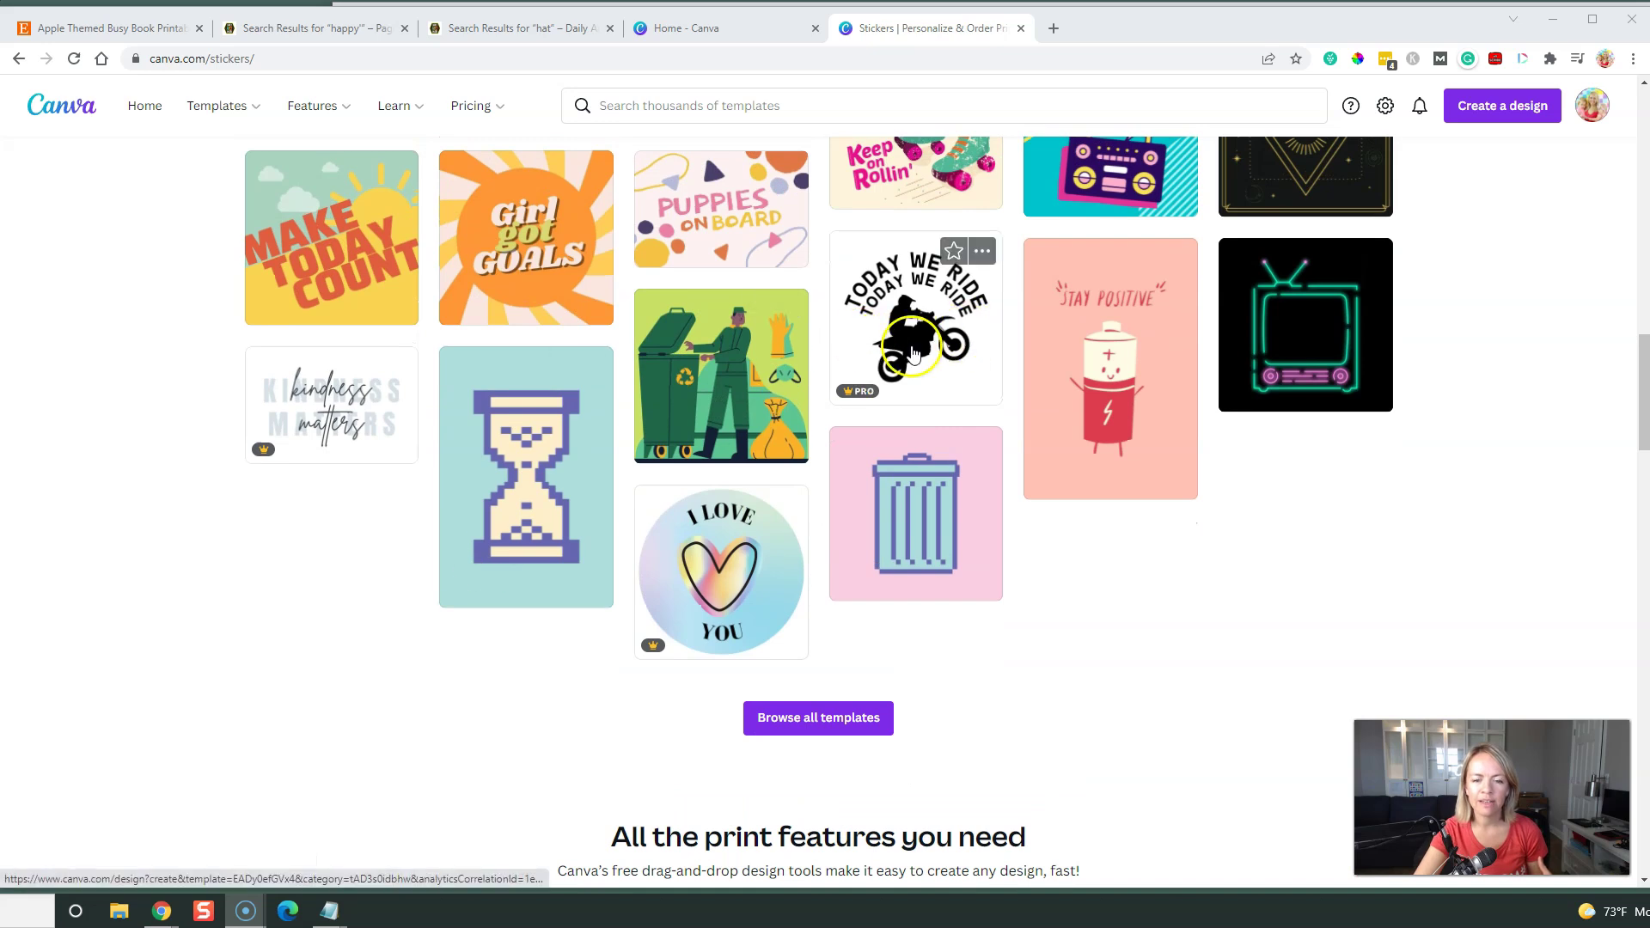
scroll(856, 387, up, 2)
scroll(601, 413, up, 1)
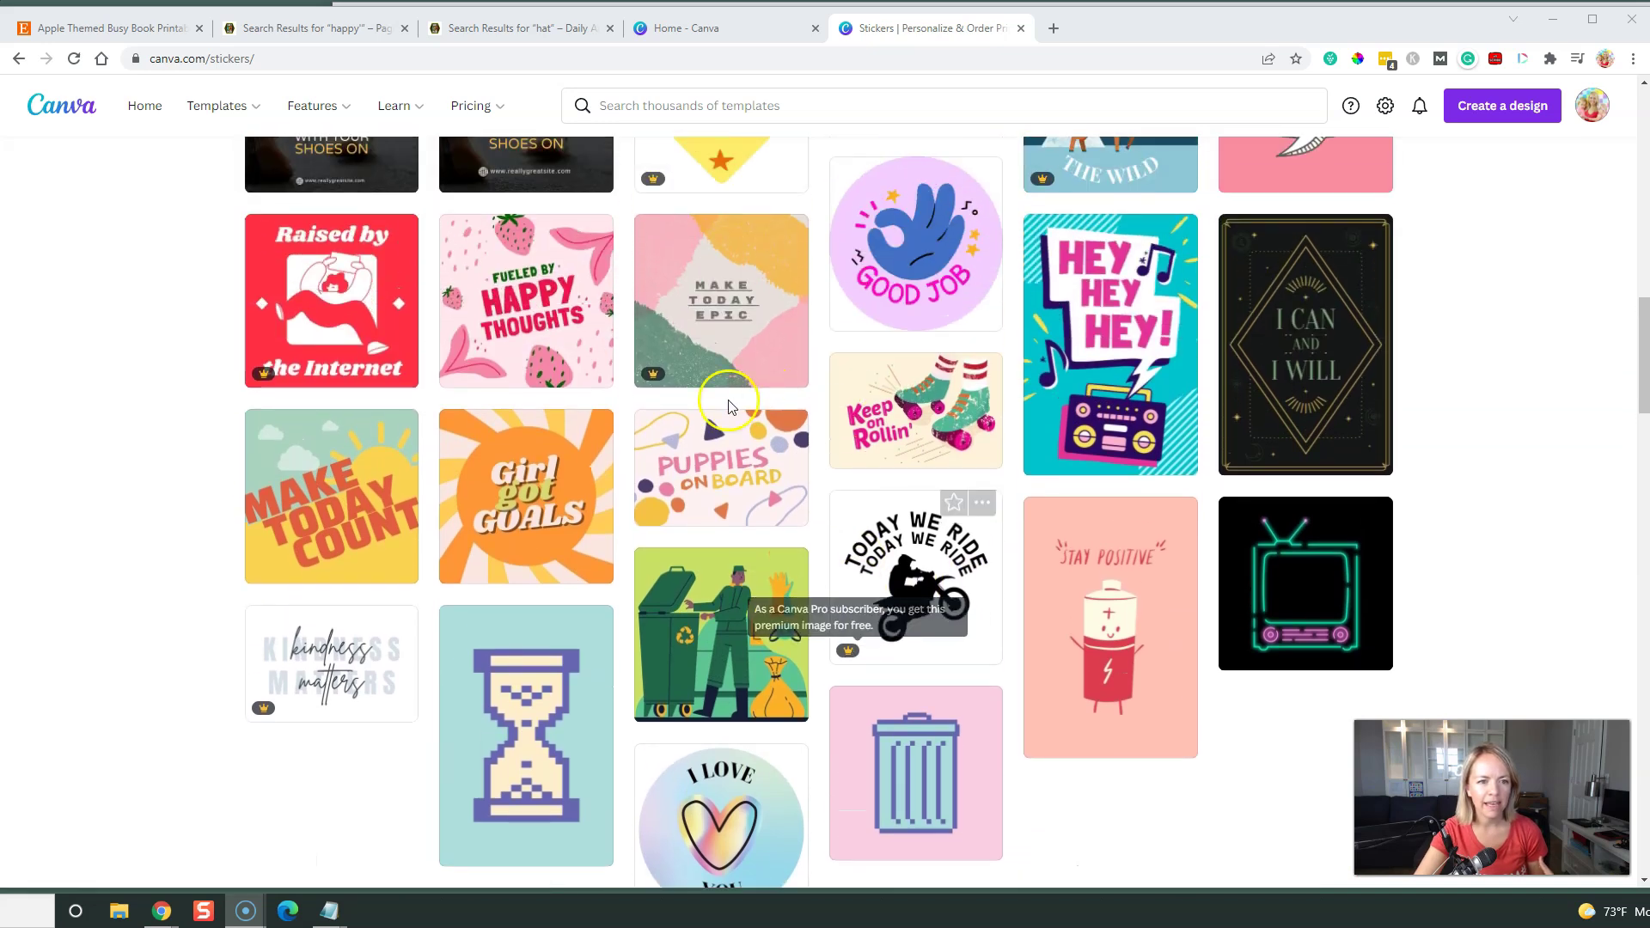
scroll(280, 443, up, 3)
scroll(278, 438, up, 7)
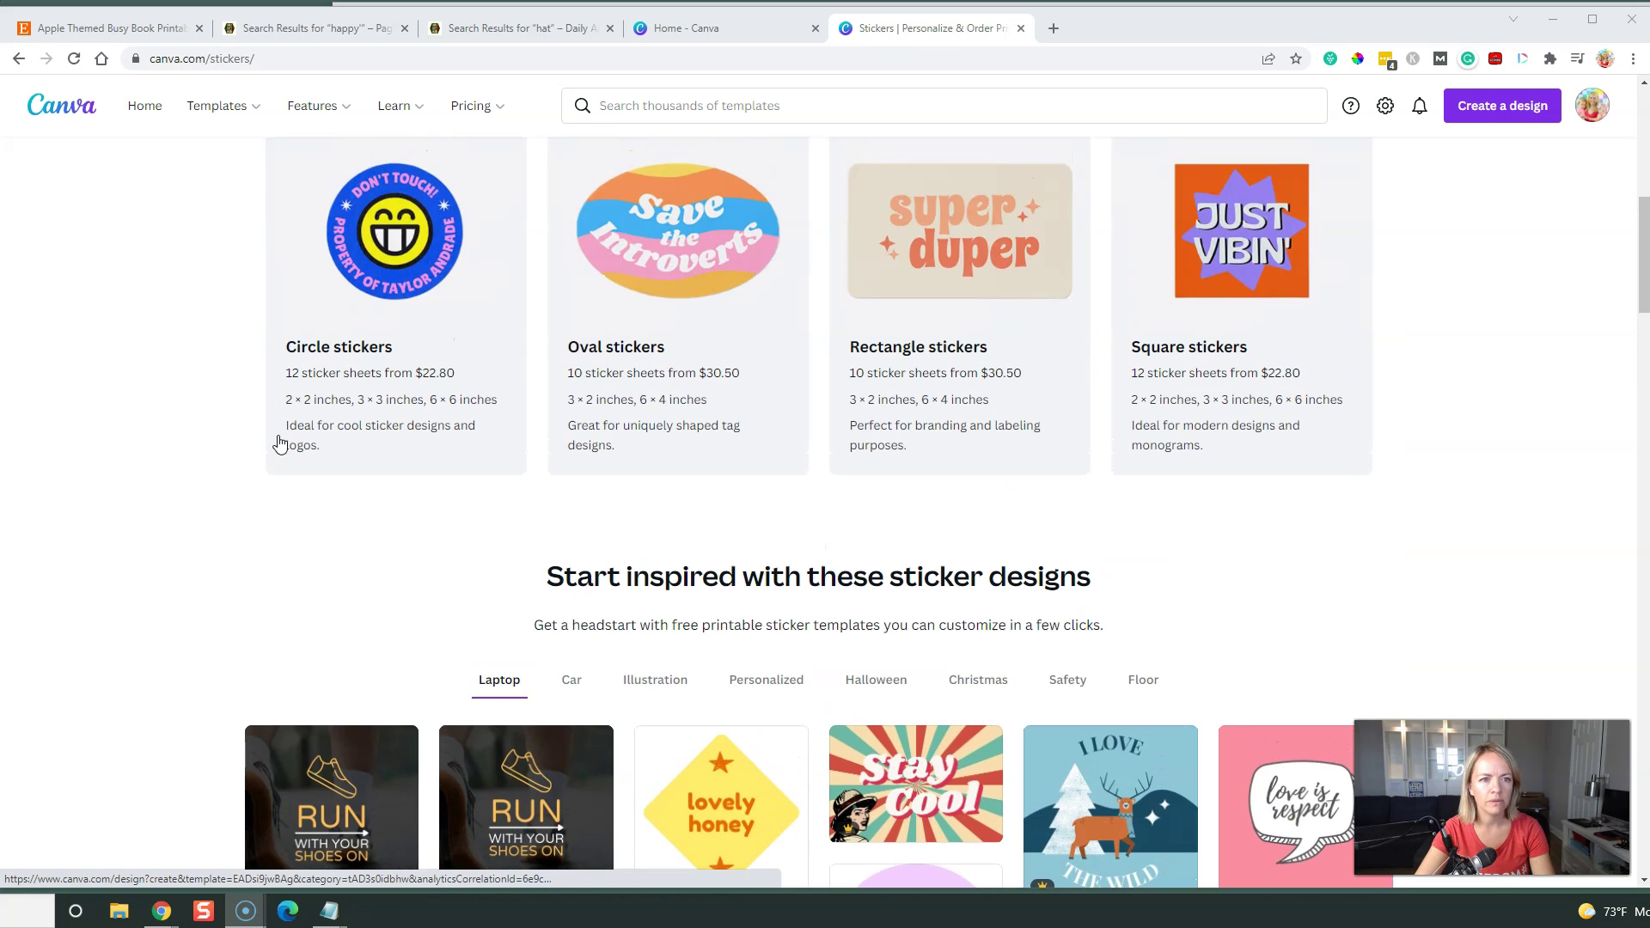
click(308, 503)
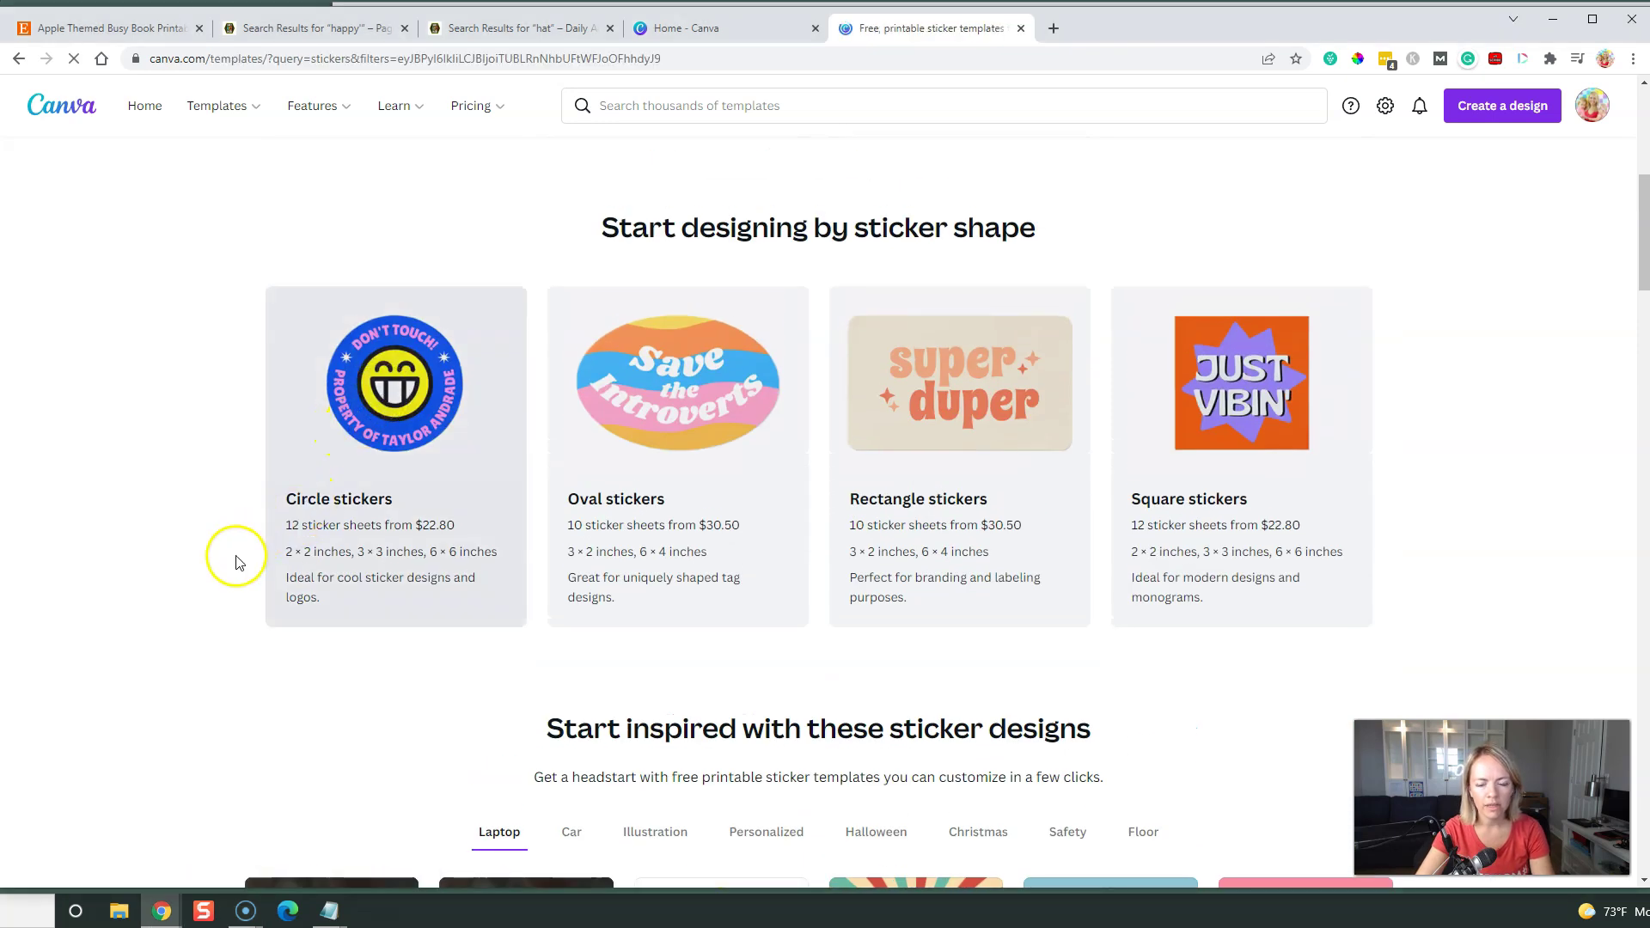
Find the yellow bee 'Positive' circle sticker in the results and open it
scroll(767, 448, down, 2)
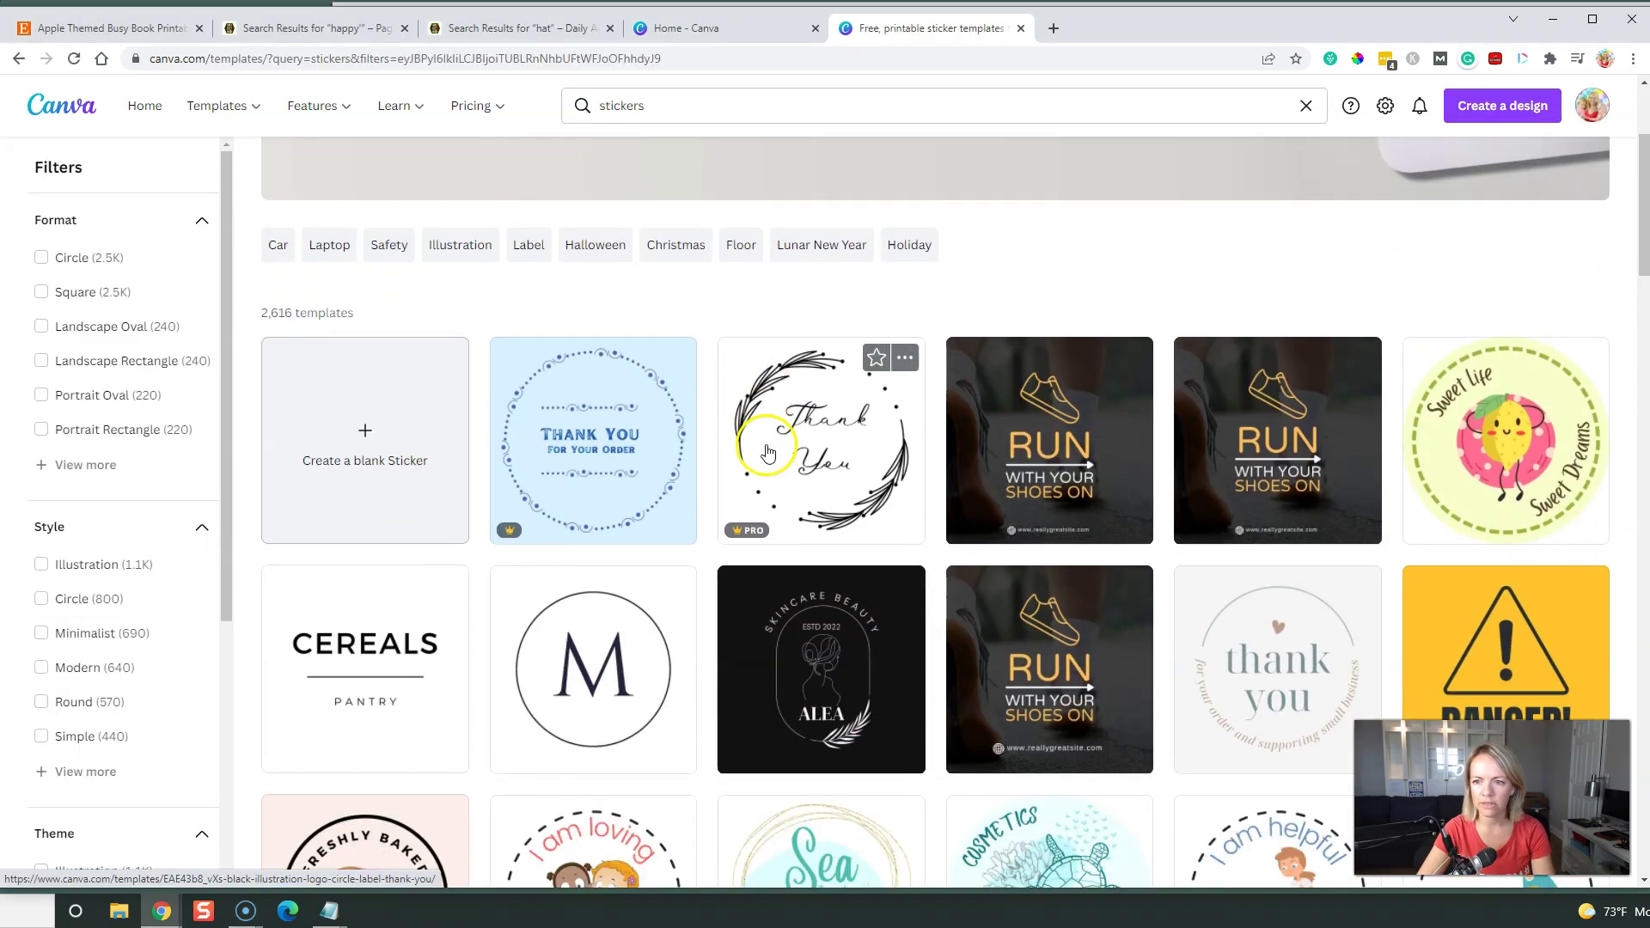
scroll(761, 440, down, 3)
scroll(762, 441, down, 9)
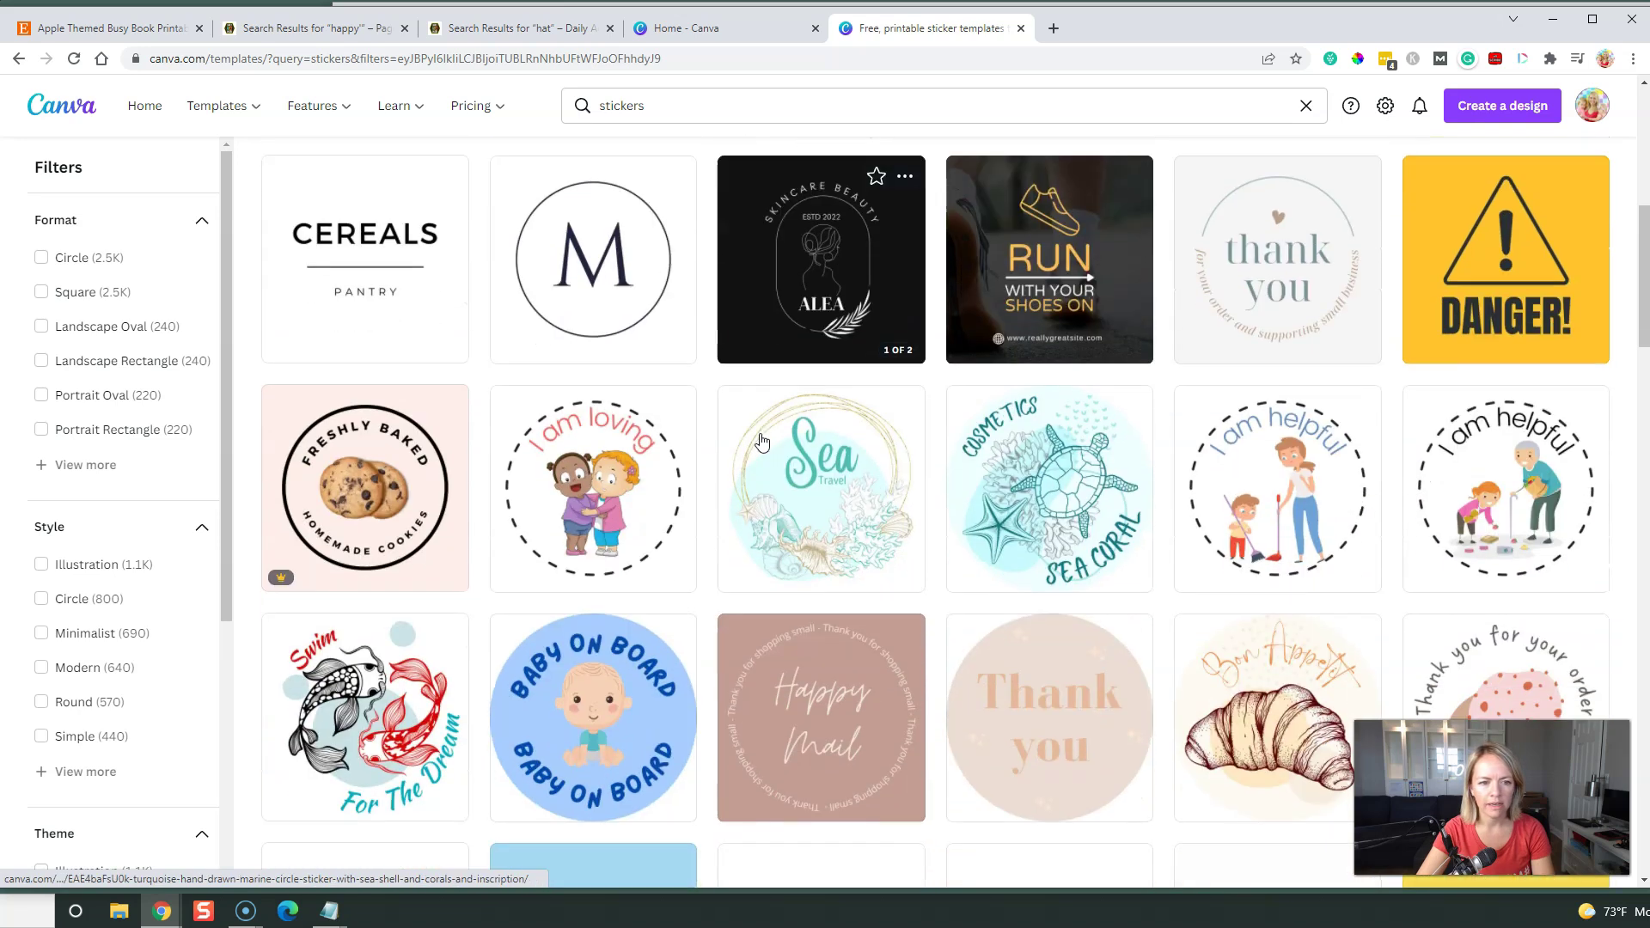
scroll(762, 441, down, 1)
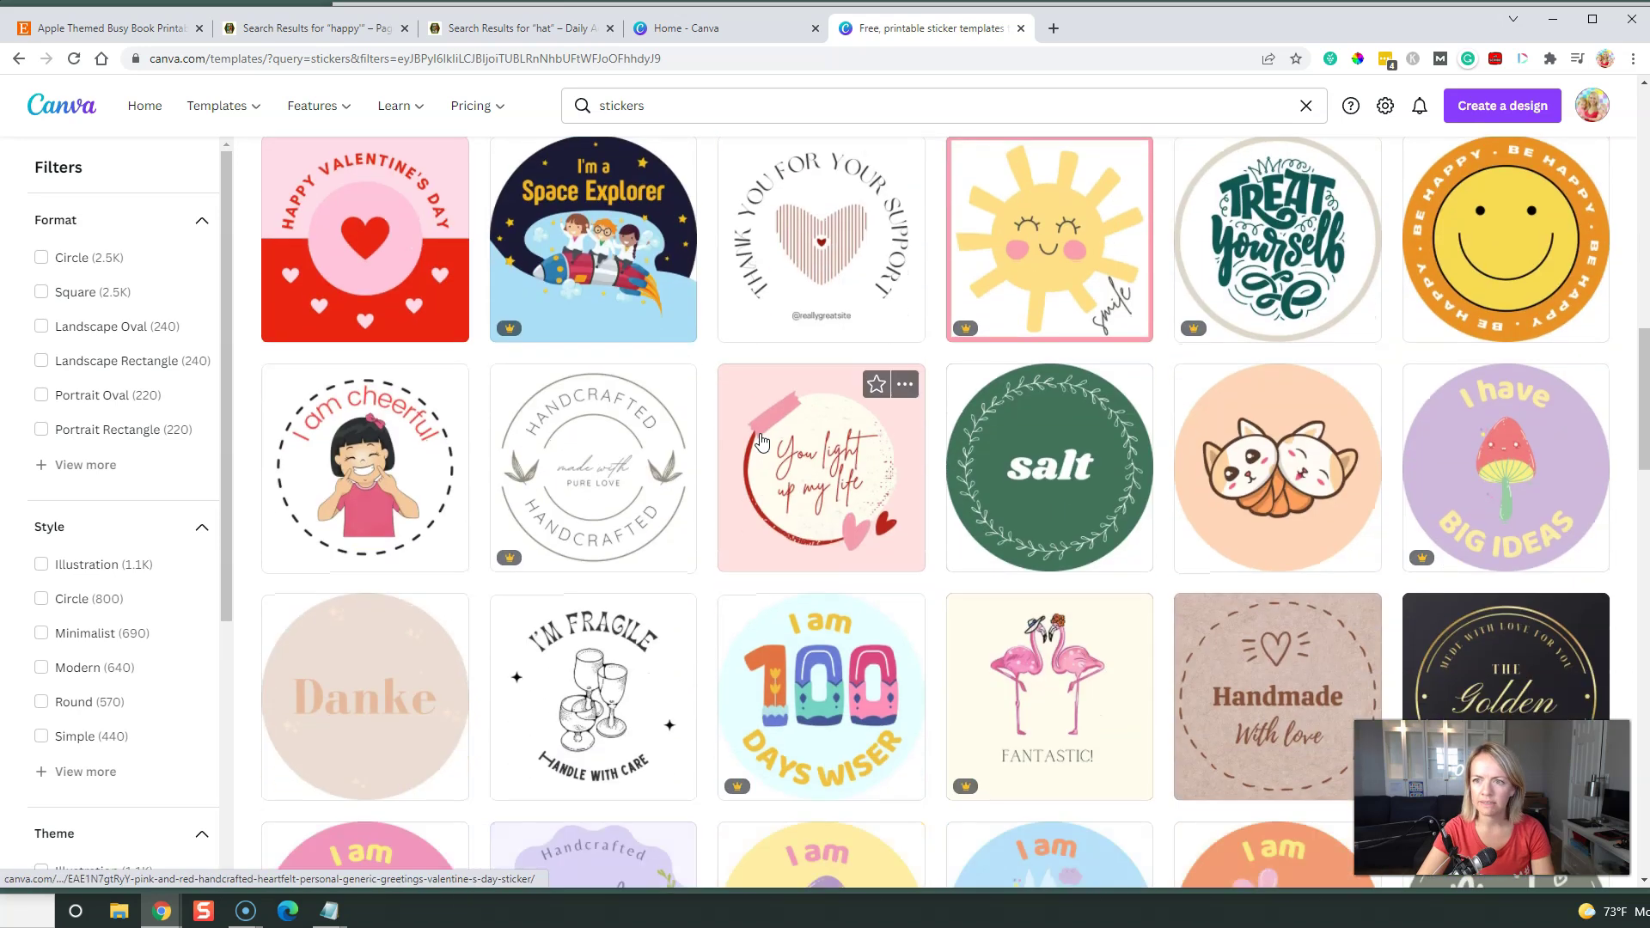
scroll(761, 441, down, 7)
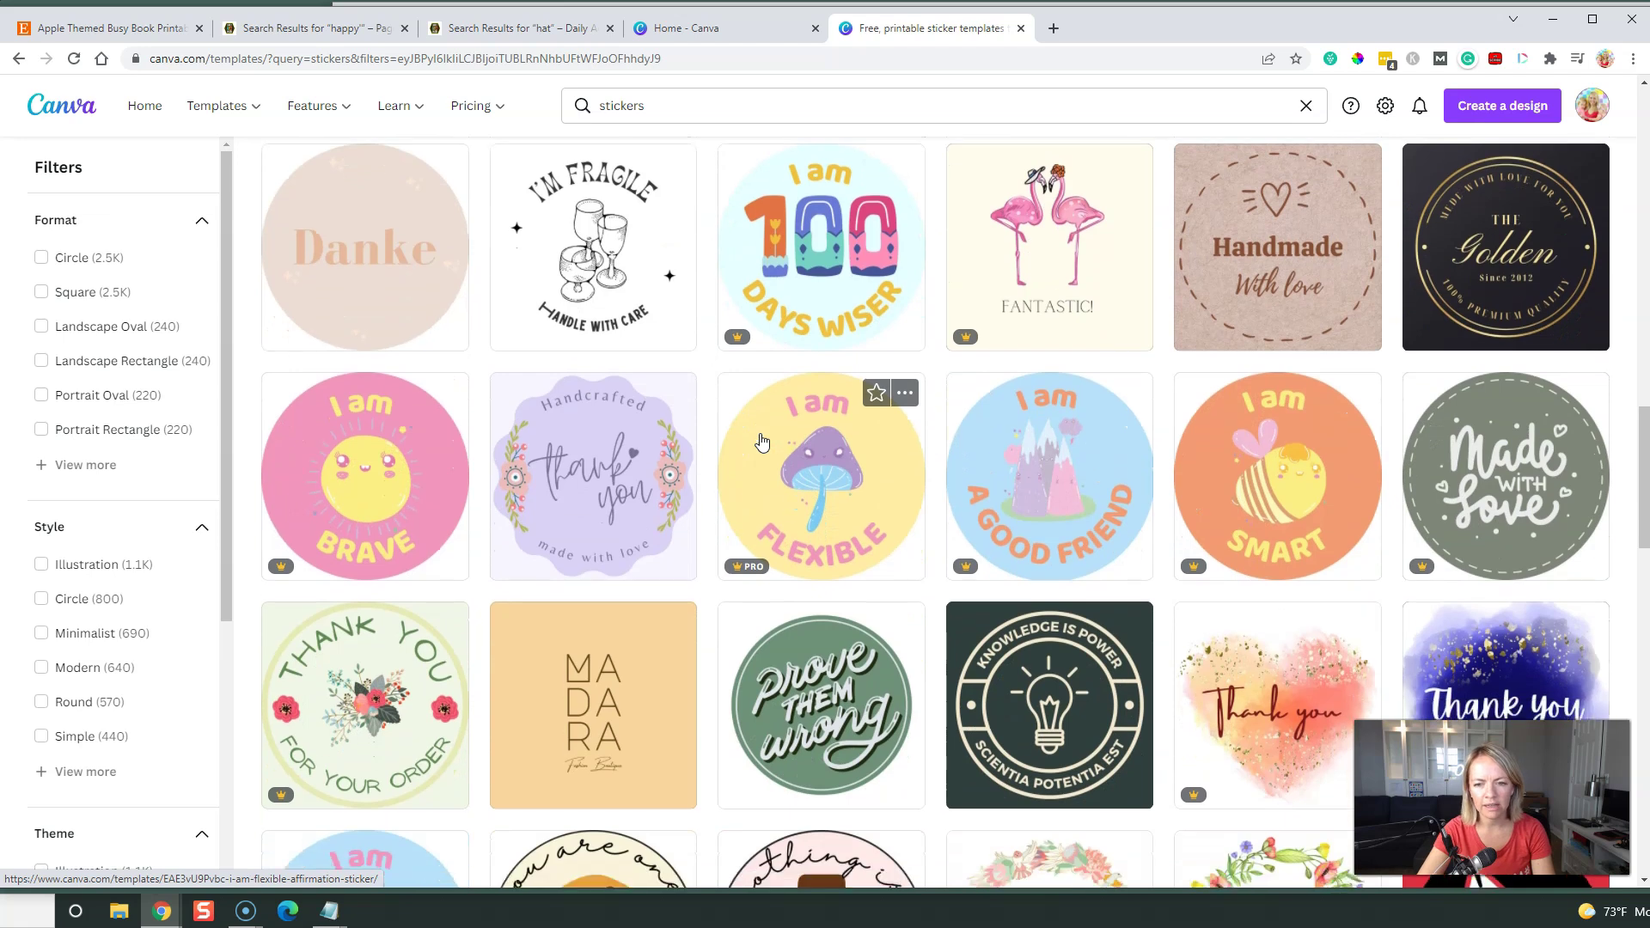
scroll(761, 440, down, 9)
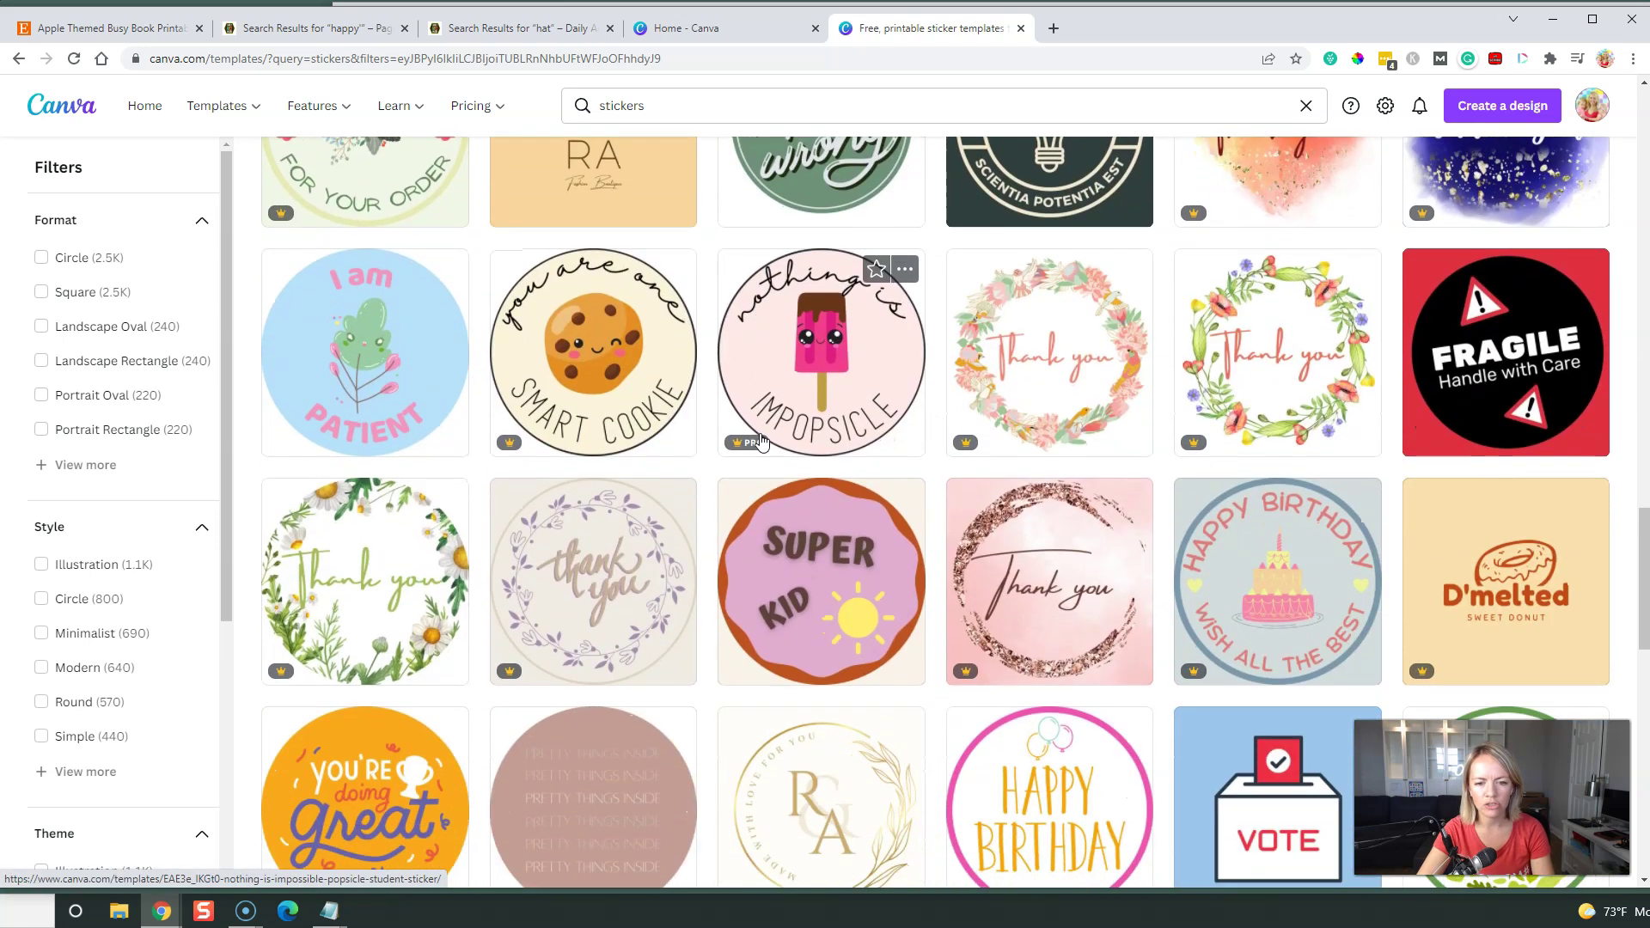
scroll(432, 520, down, 3)
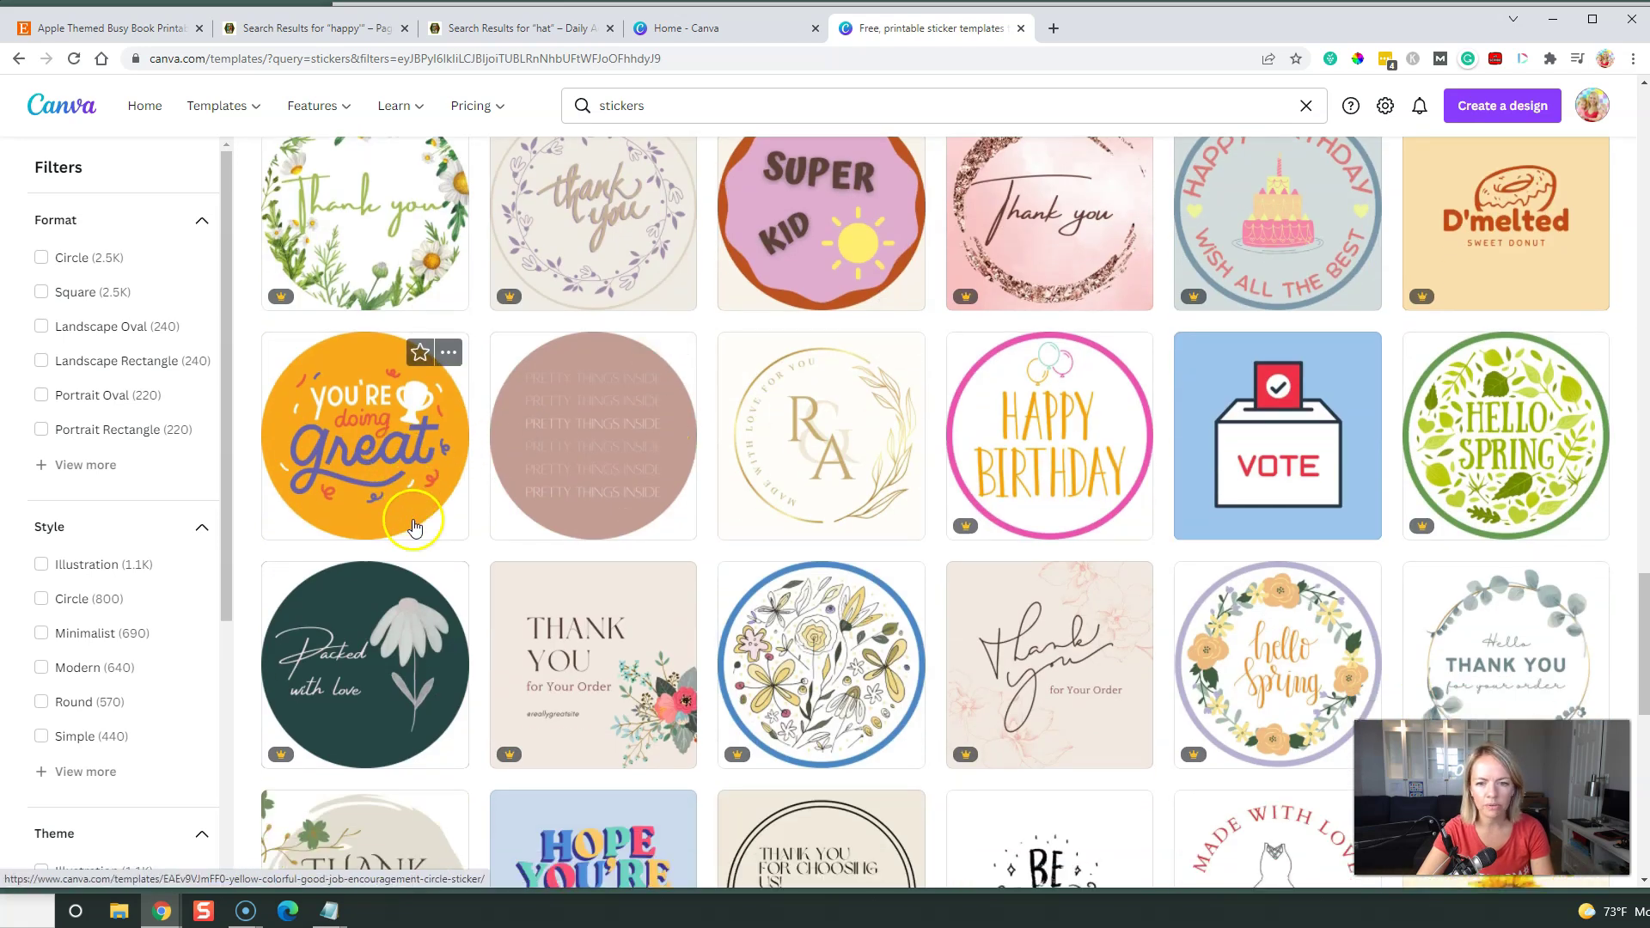
scroll(756, 548, down, 3)
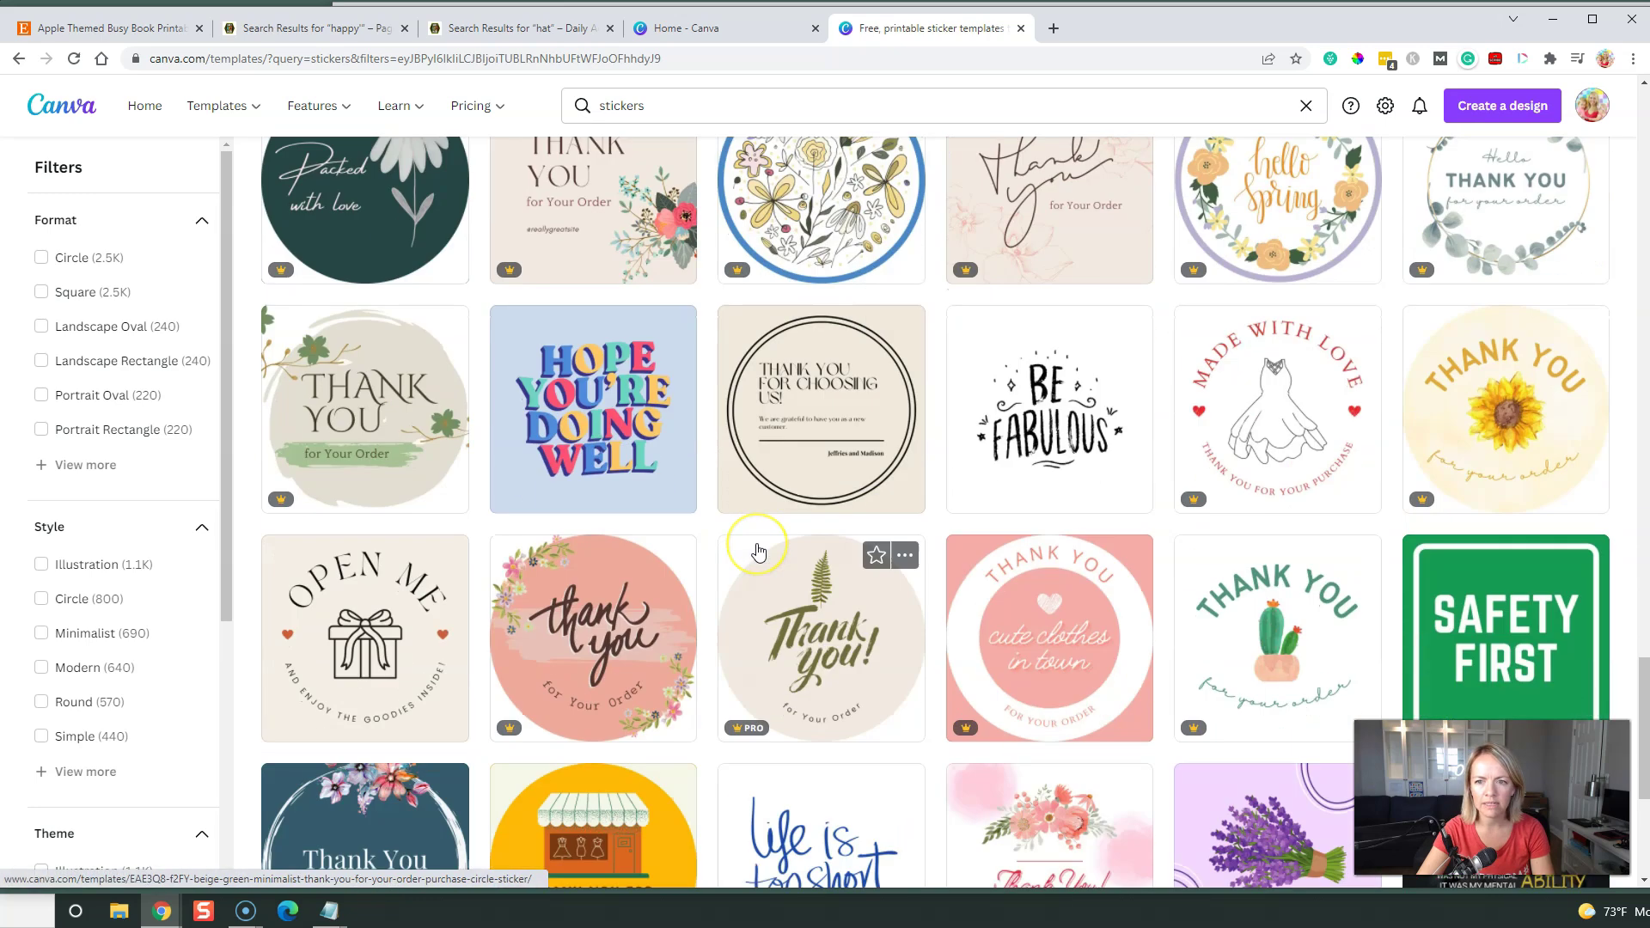
scroll(758, 552, down, 5)
scroll(1324, 412, up, 4)
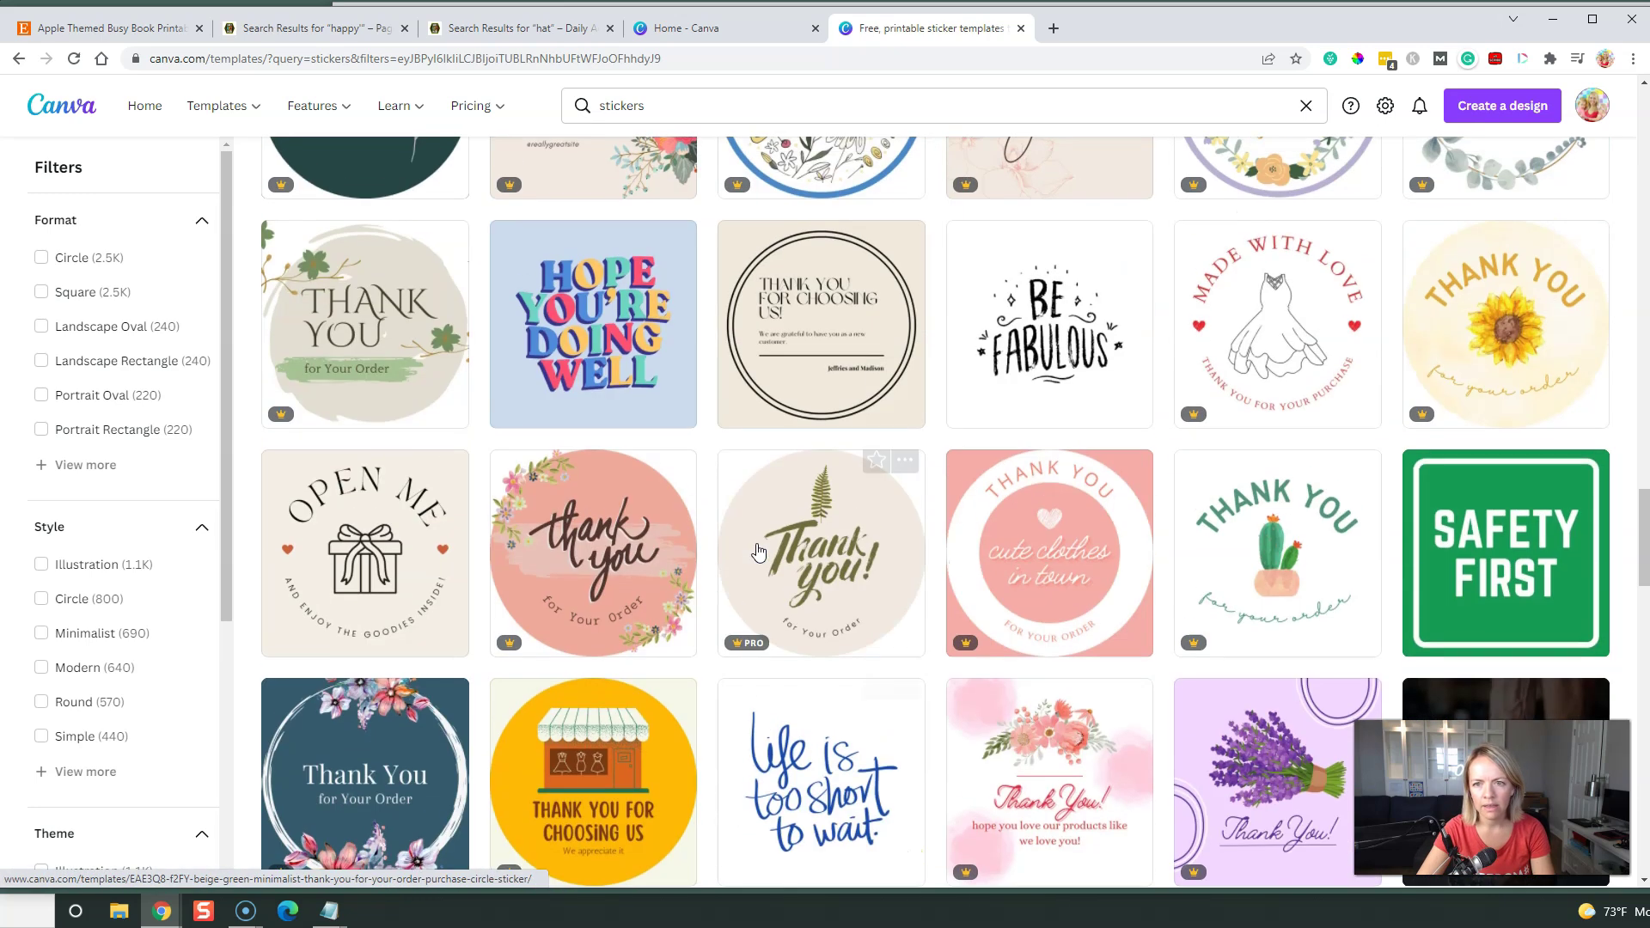
scroll(1323, 258, up, 2)
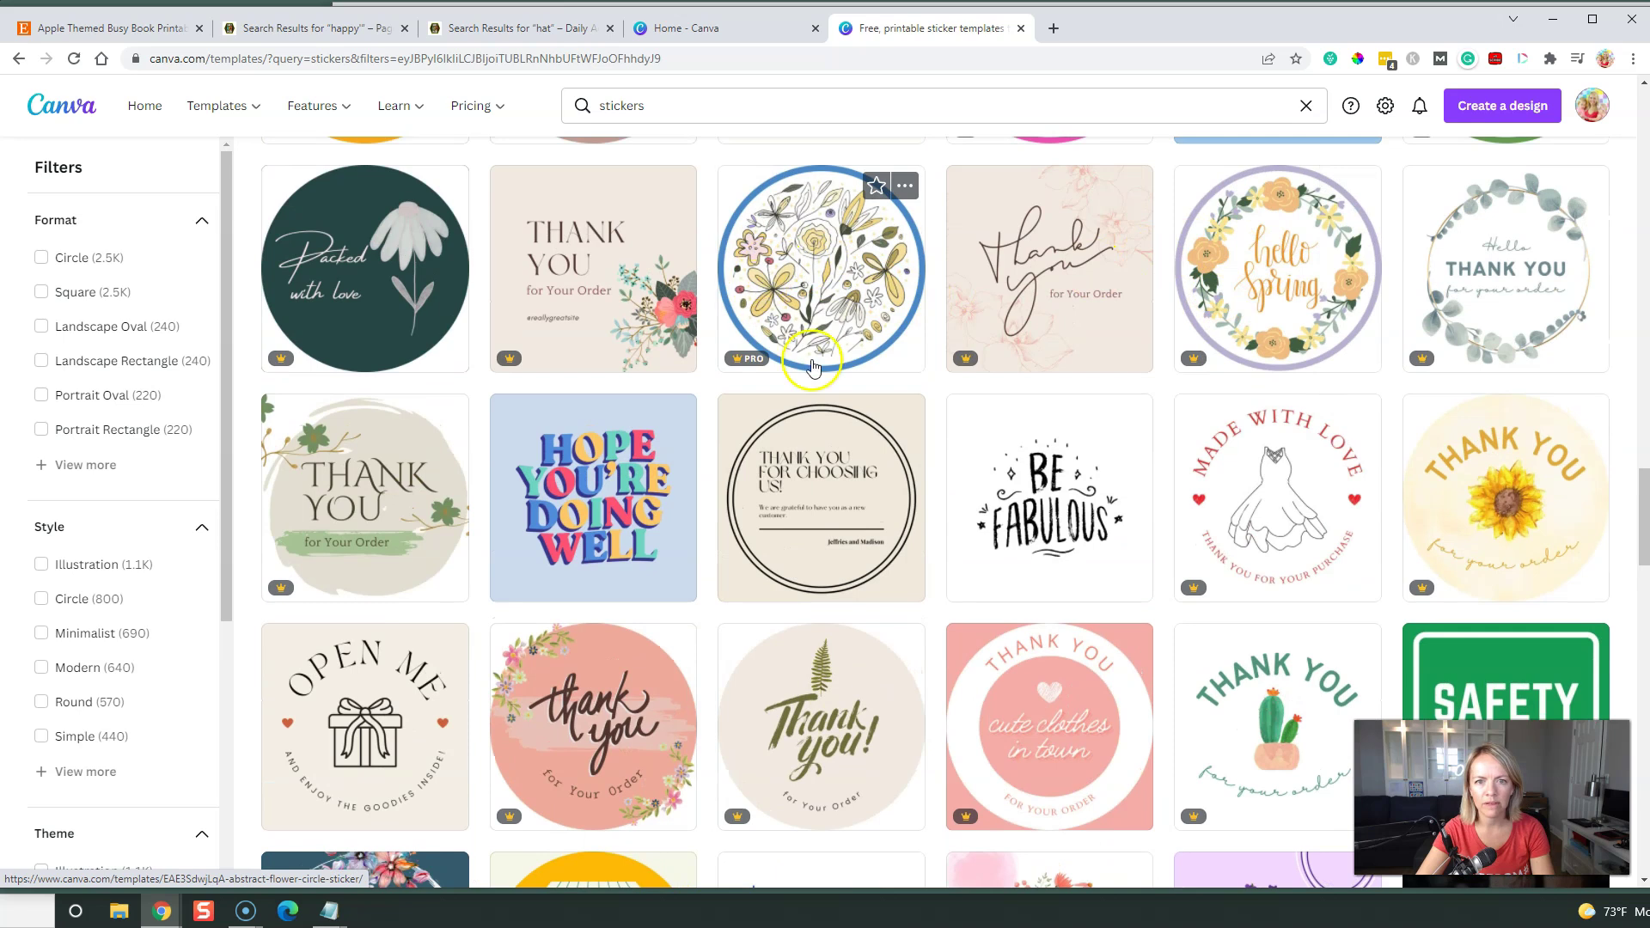
scroll(715, 536, down, 2)
scroll(479, 567, down, 3)
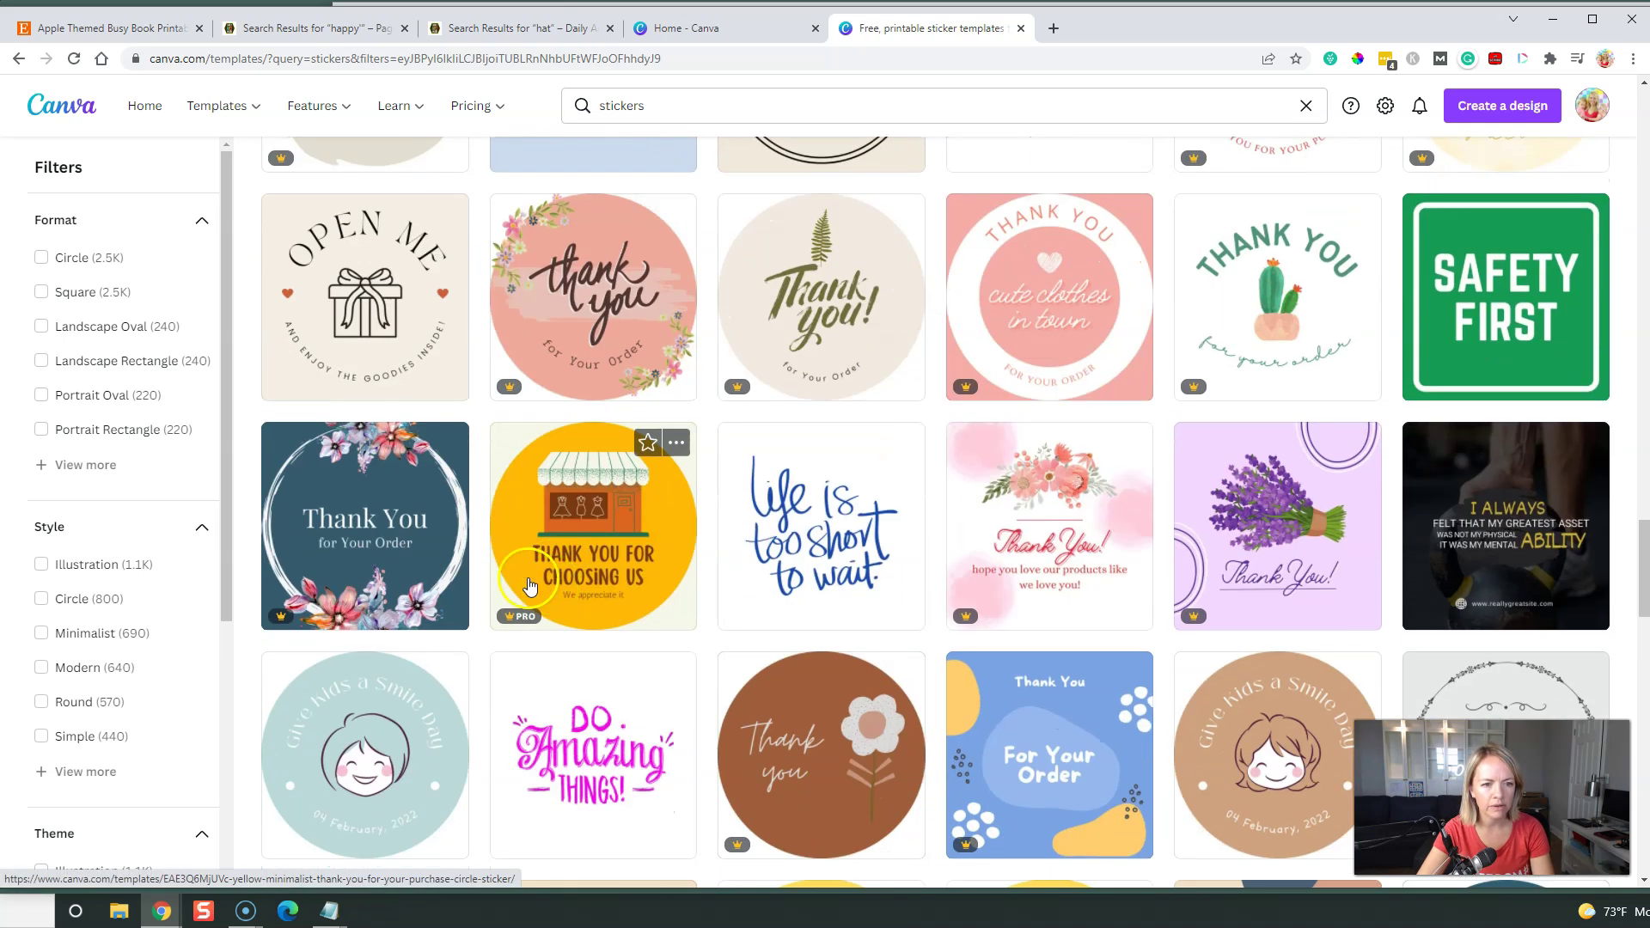
scroll(473, 573, down, 5)
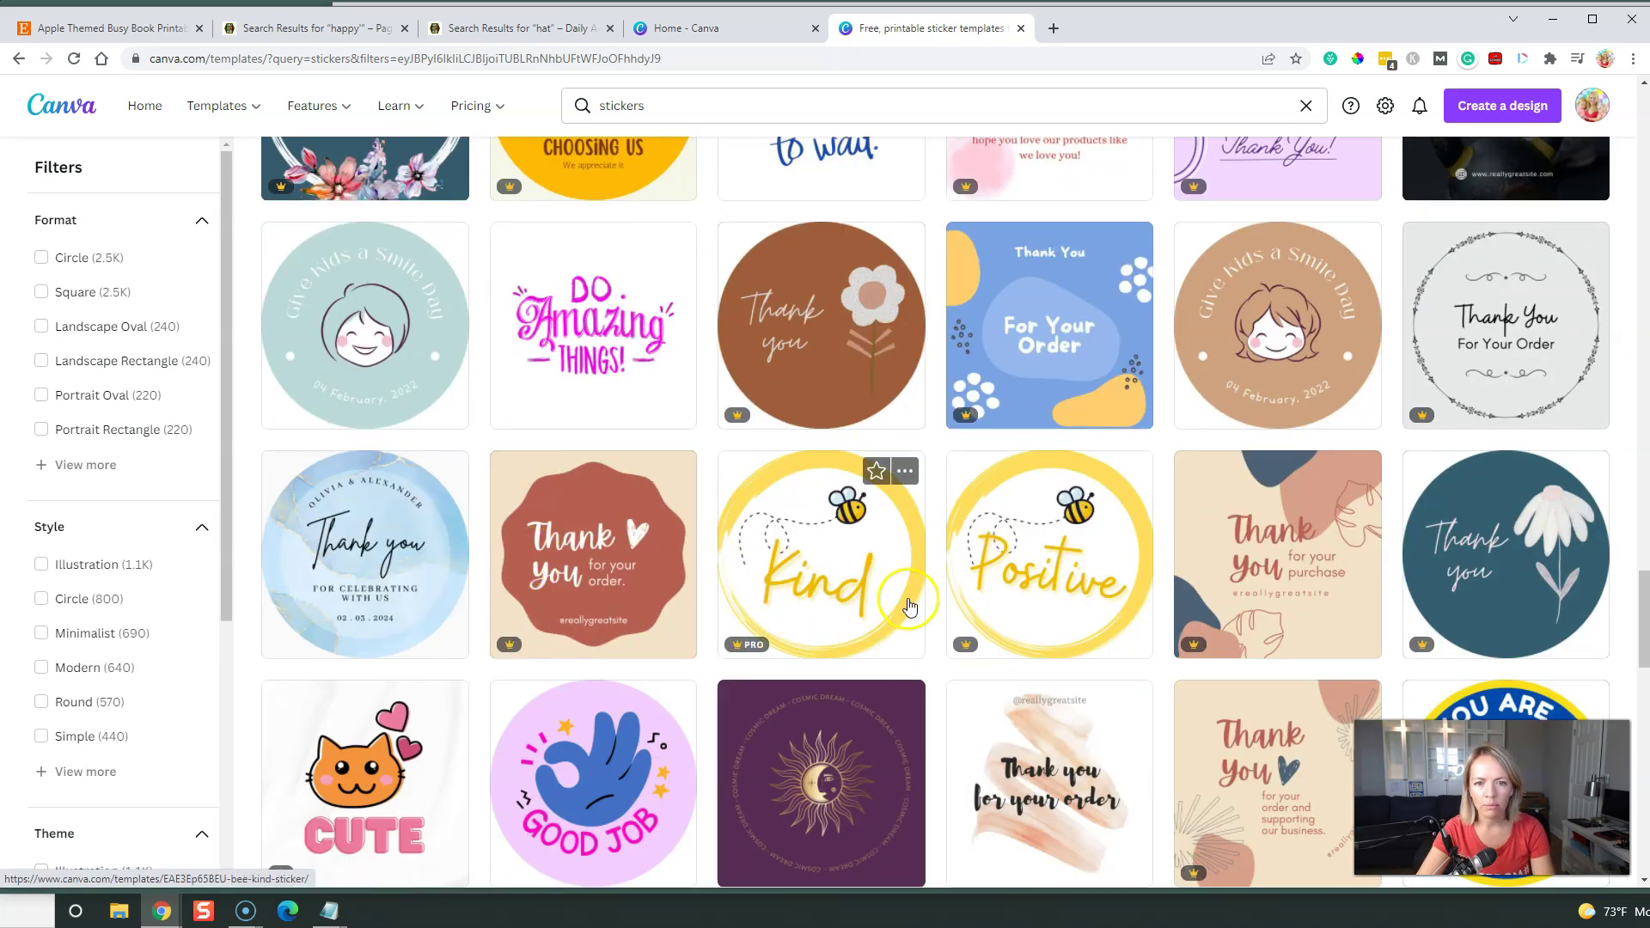
click(1028, 592)
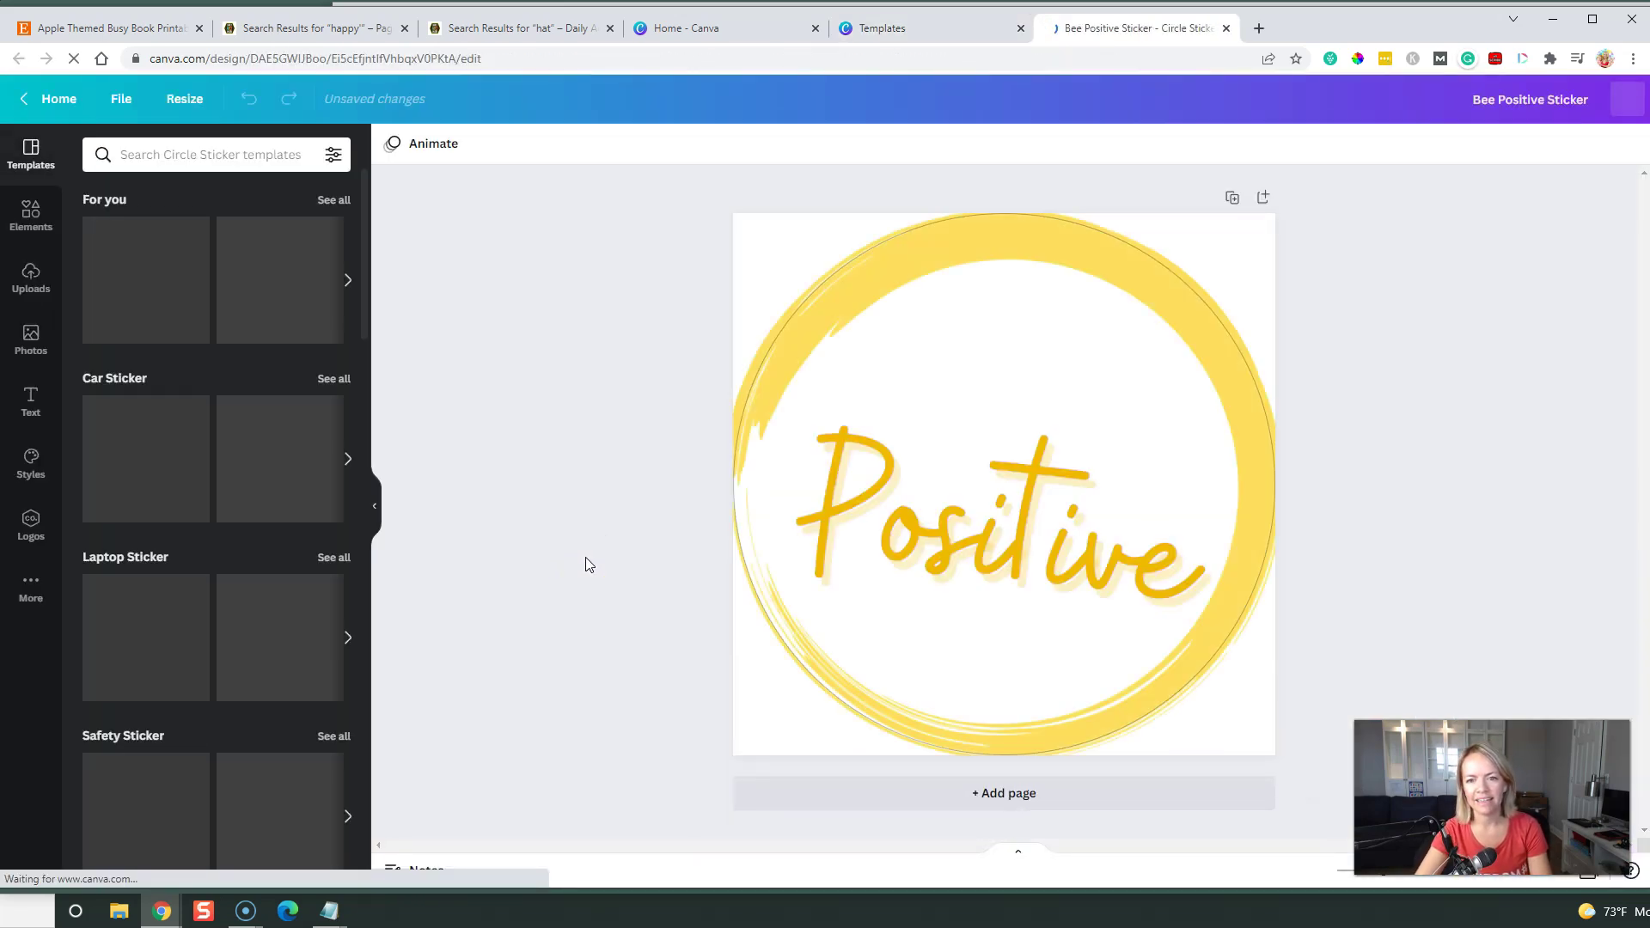
Replace 'Positive' with 'little bees', then shrink it and centre it inside the circle
double_click(952, 543)
text(l)
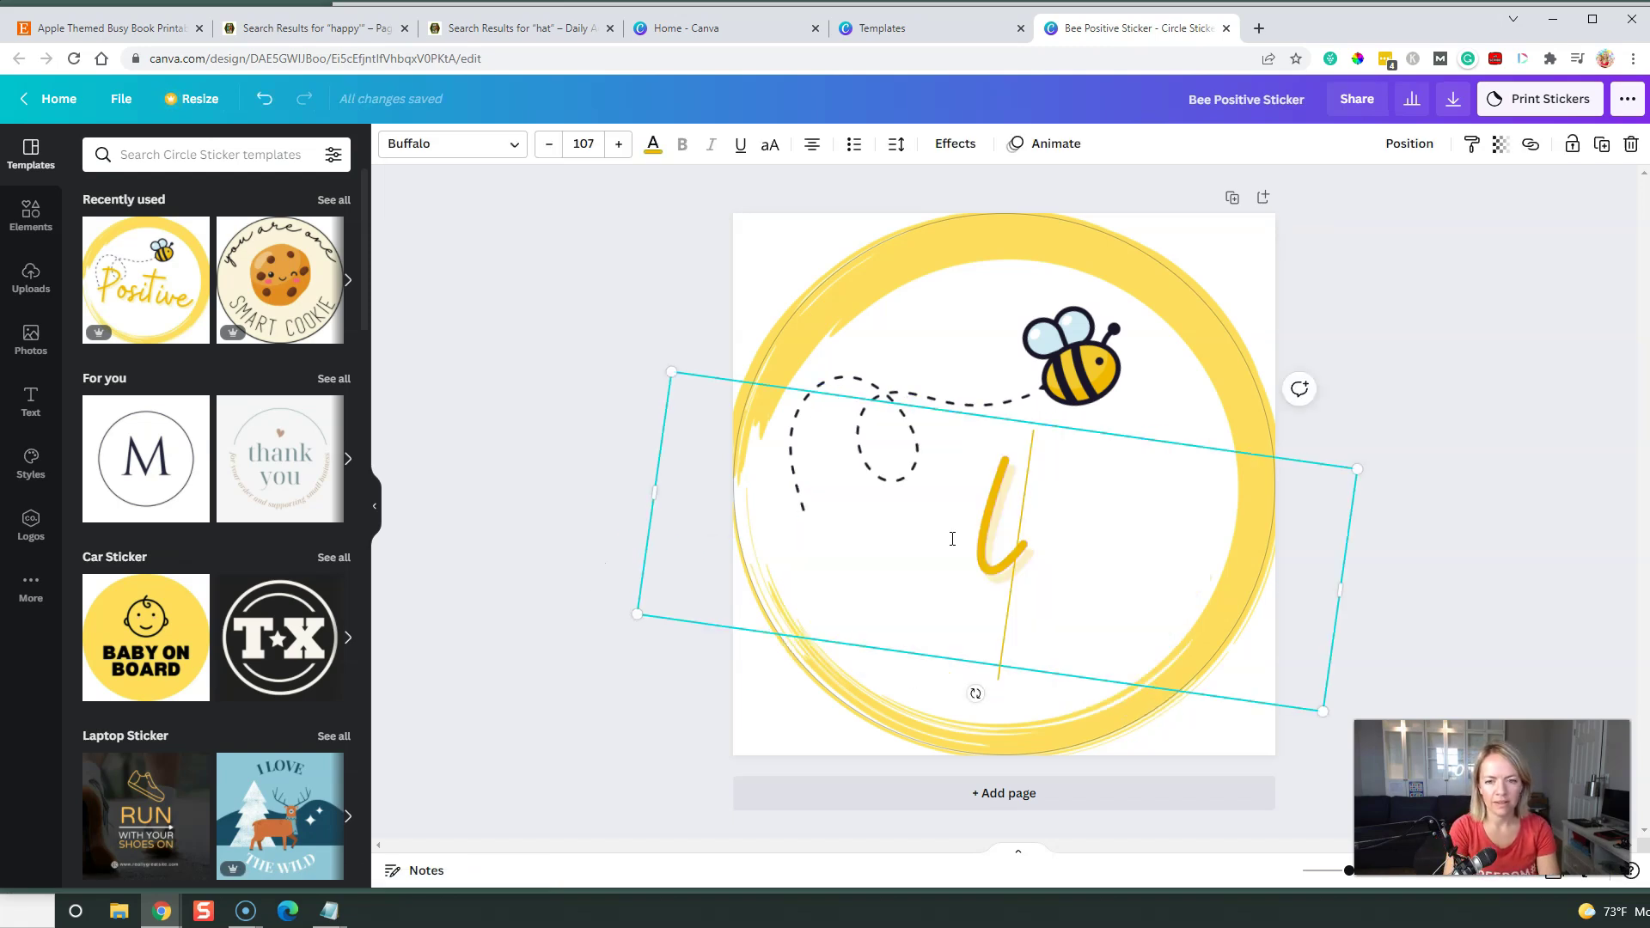
text(ittle bees)
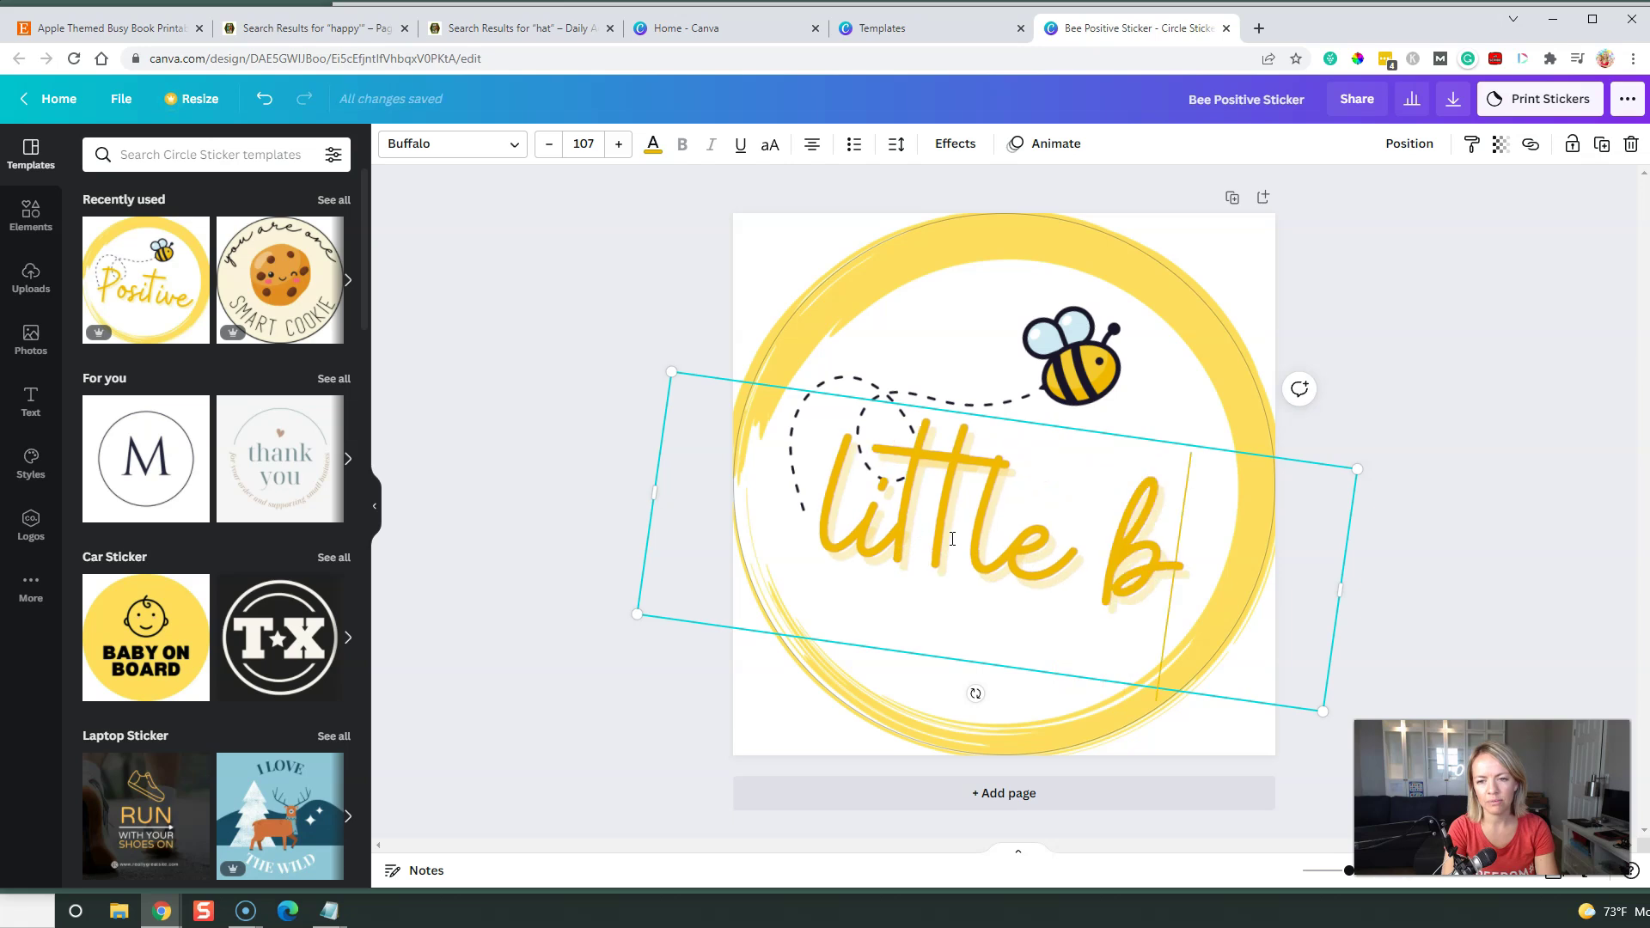
click(967, 523)
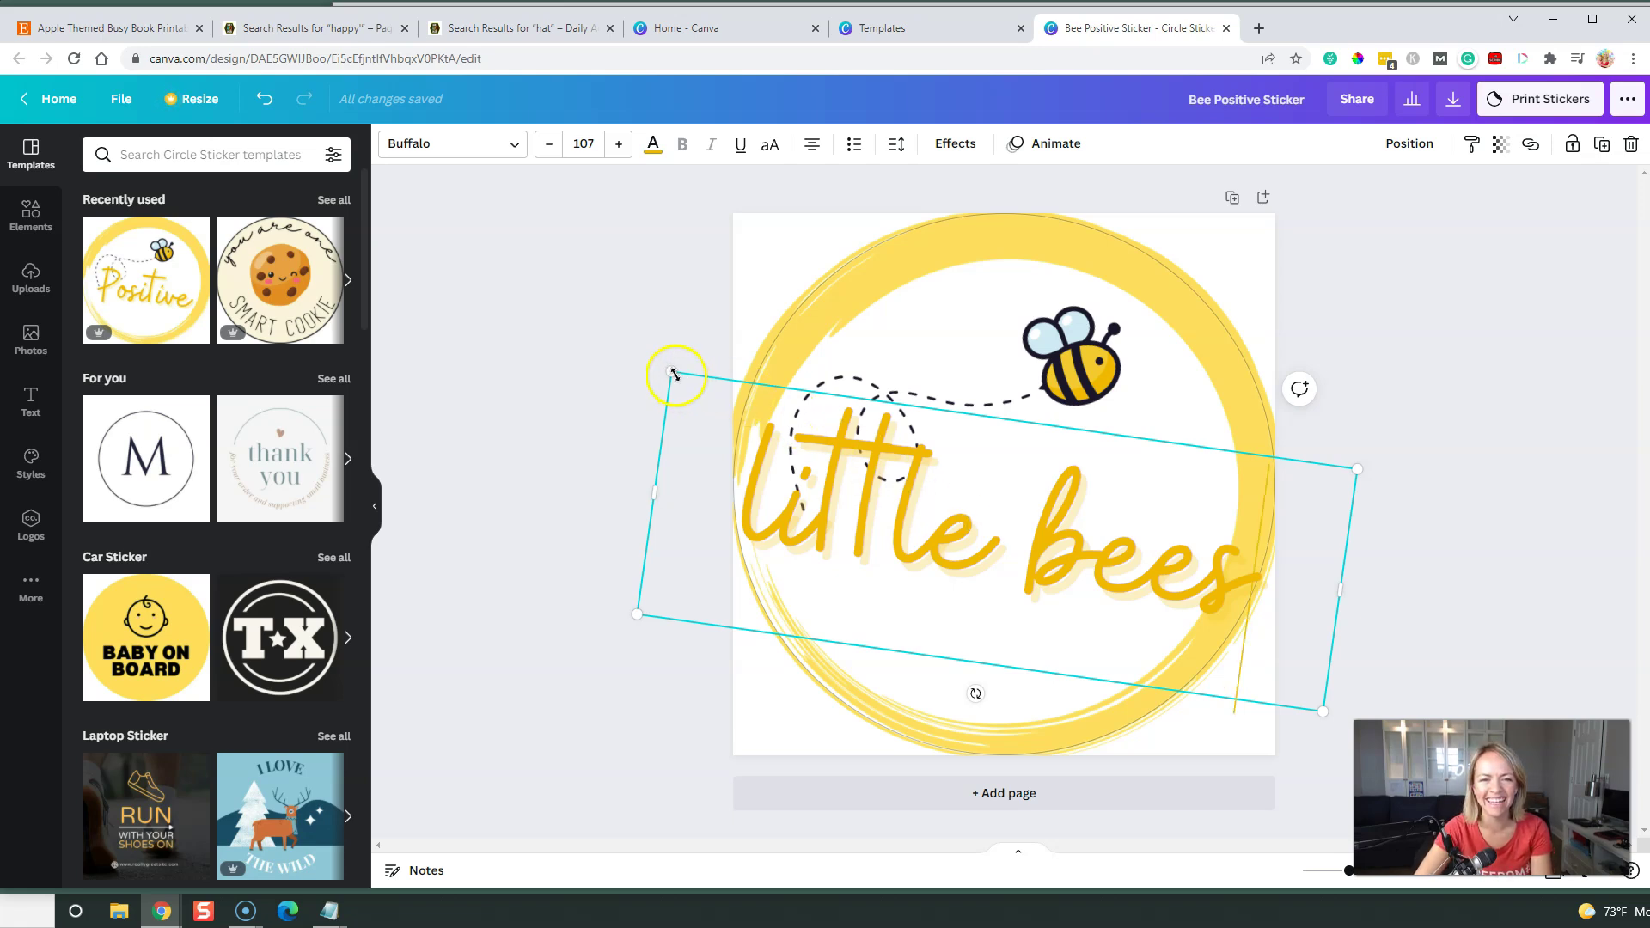
drag(673, 374, 783, 425)
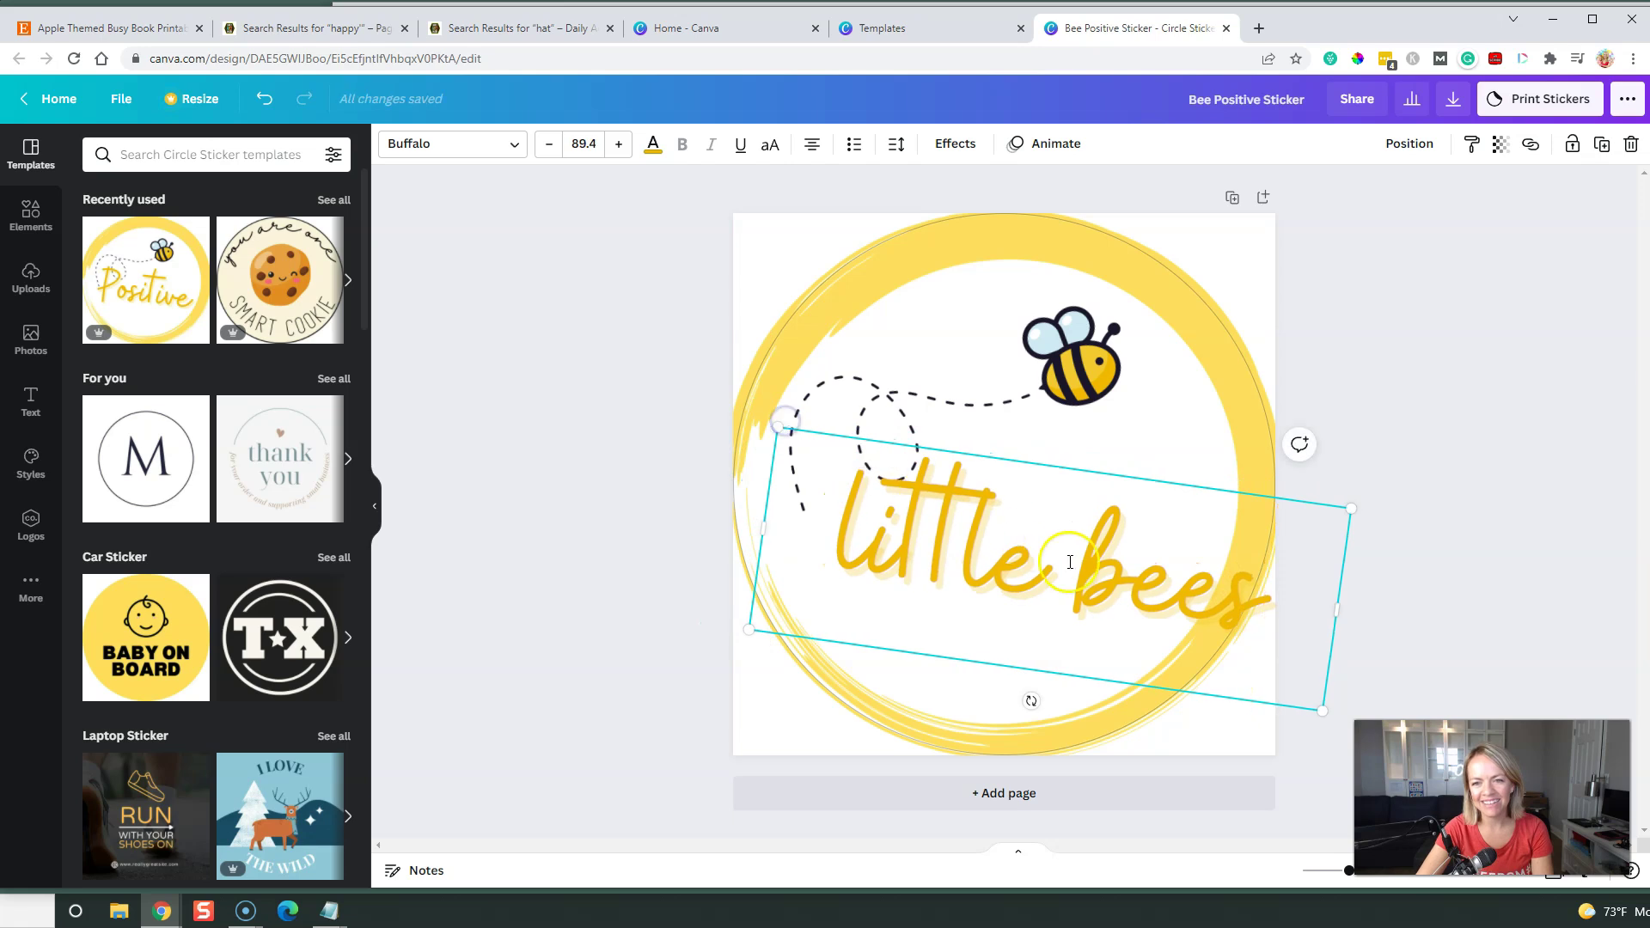
click(1443, 464)
drag(1109, 557, 1057, 548)
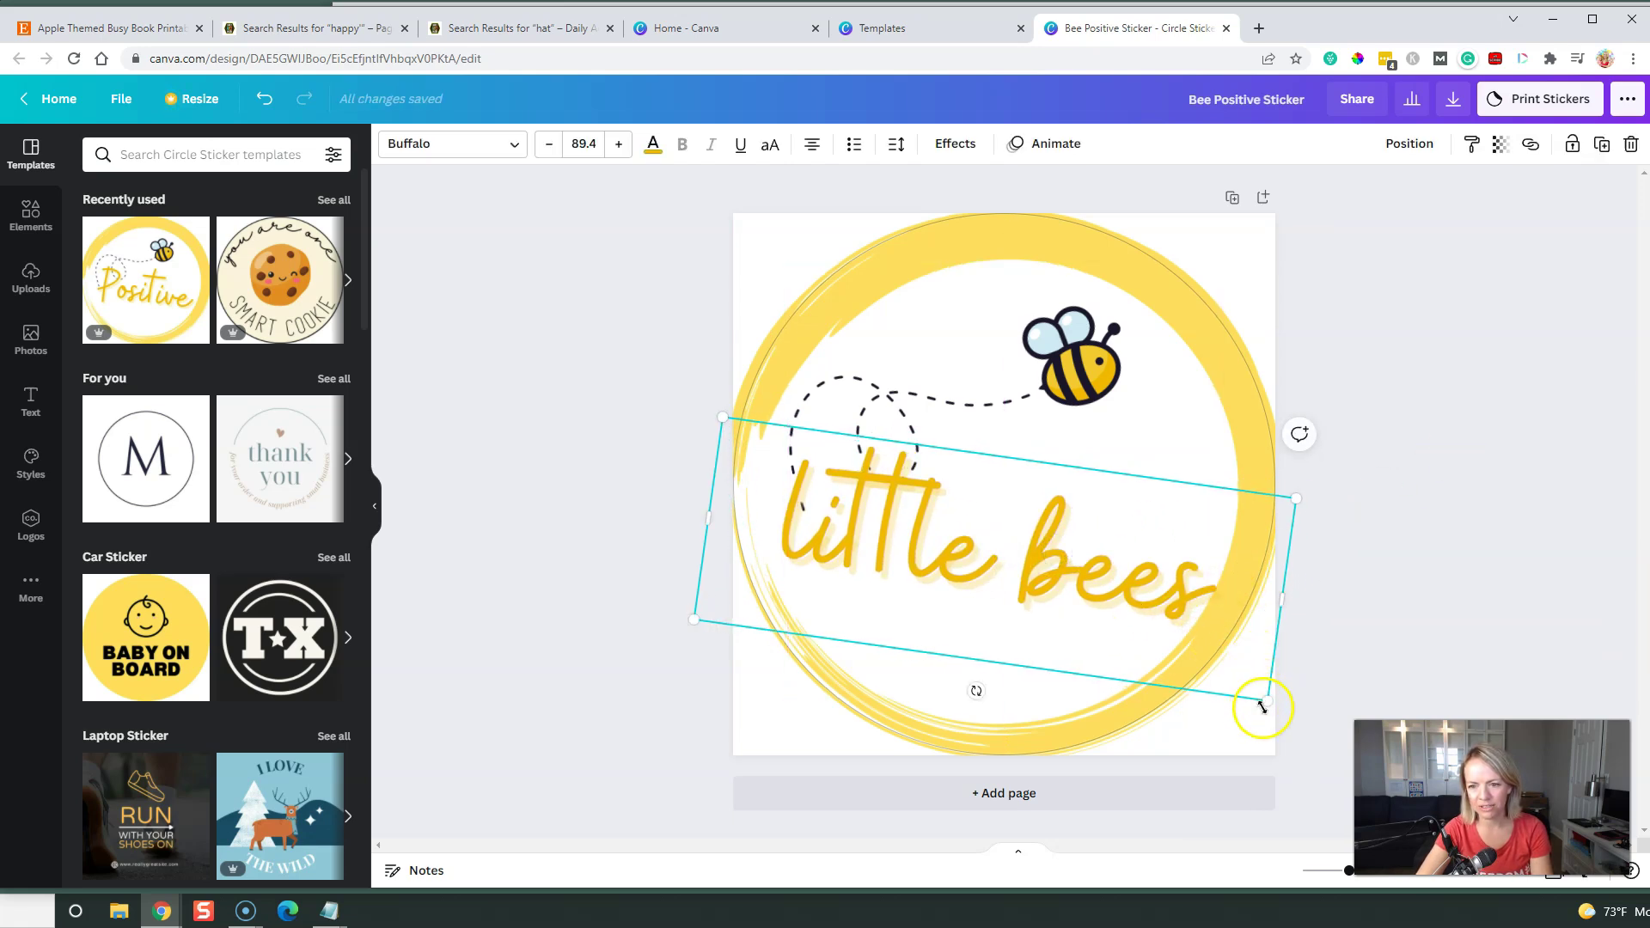
drag(1261, 706, 1229, 675)
drag(1042, 581, 1033, 587)
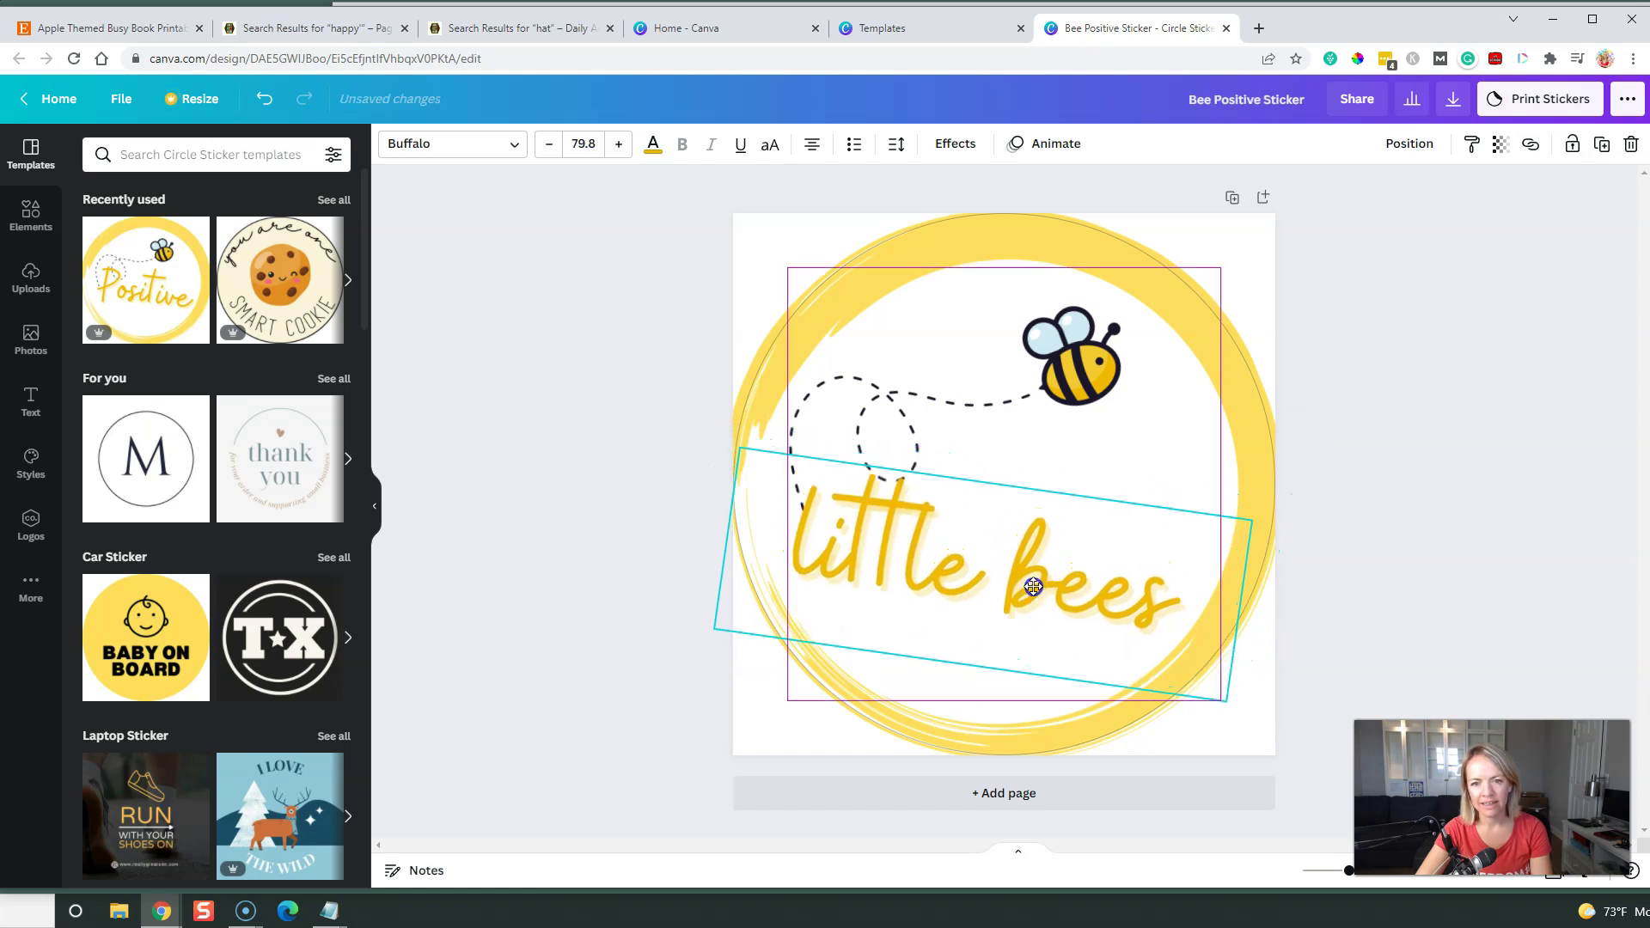
click(600, 422)
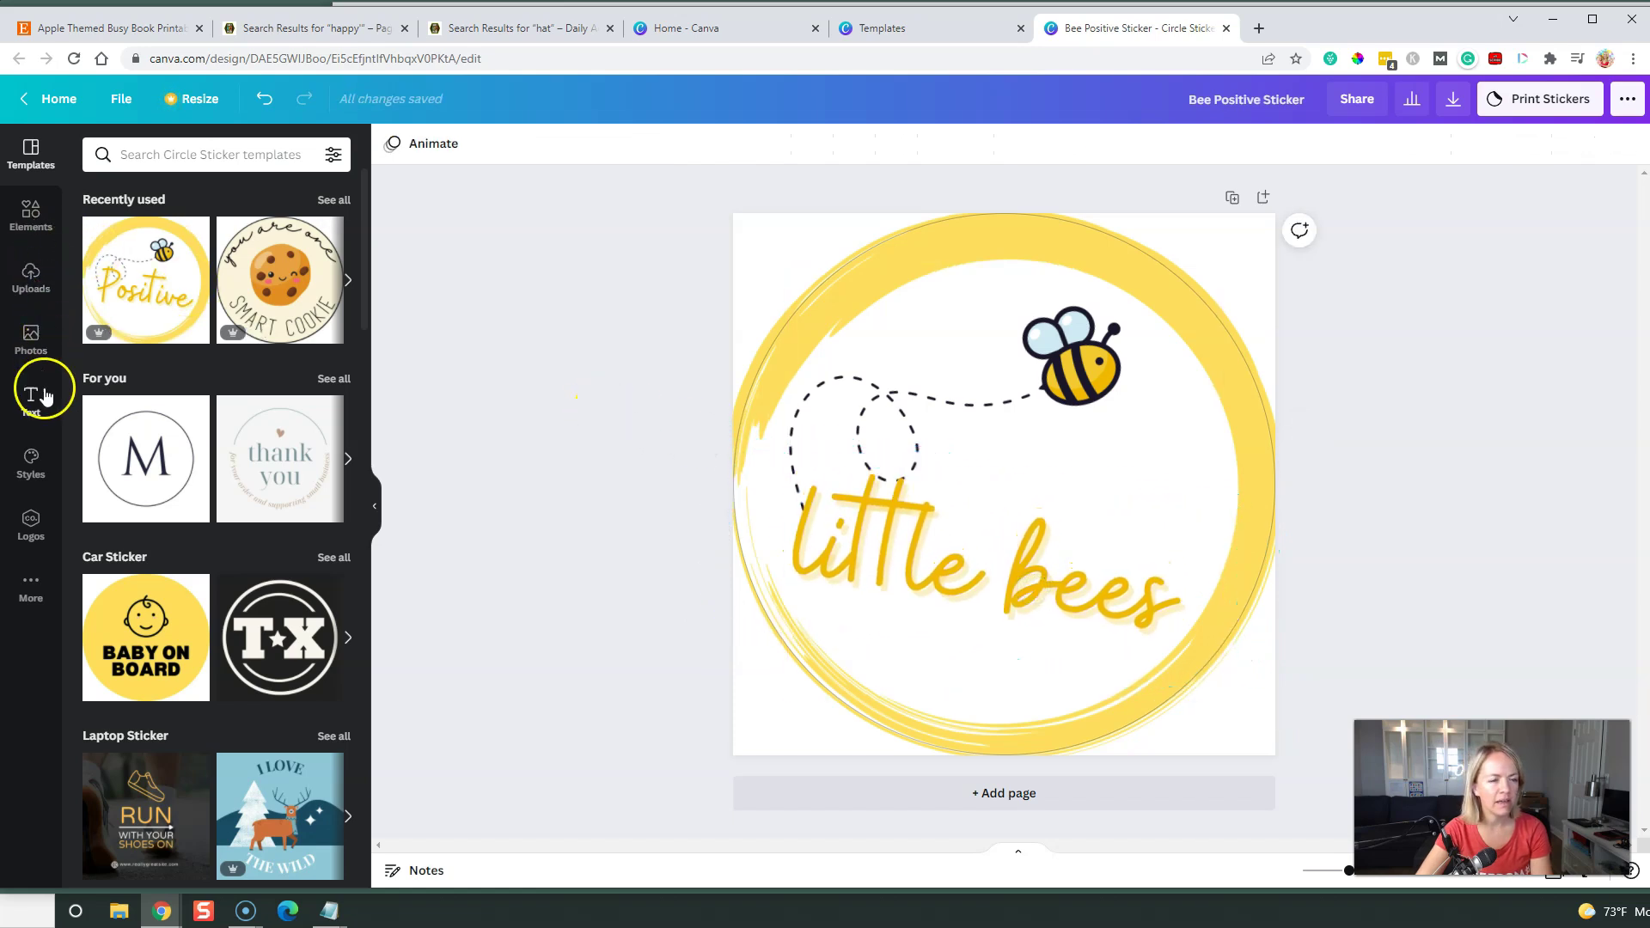
Add a subheading text box and start typing the teacher's name
click(35, 400)
click(176, 302)
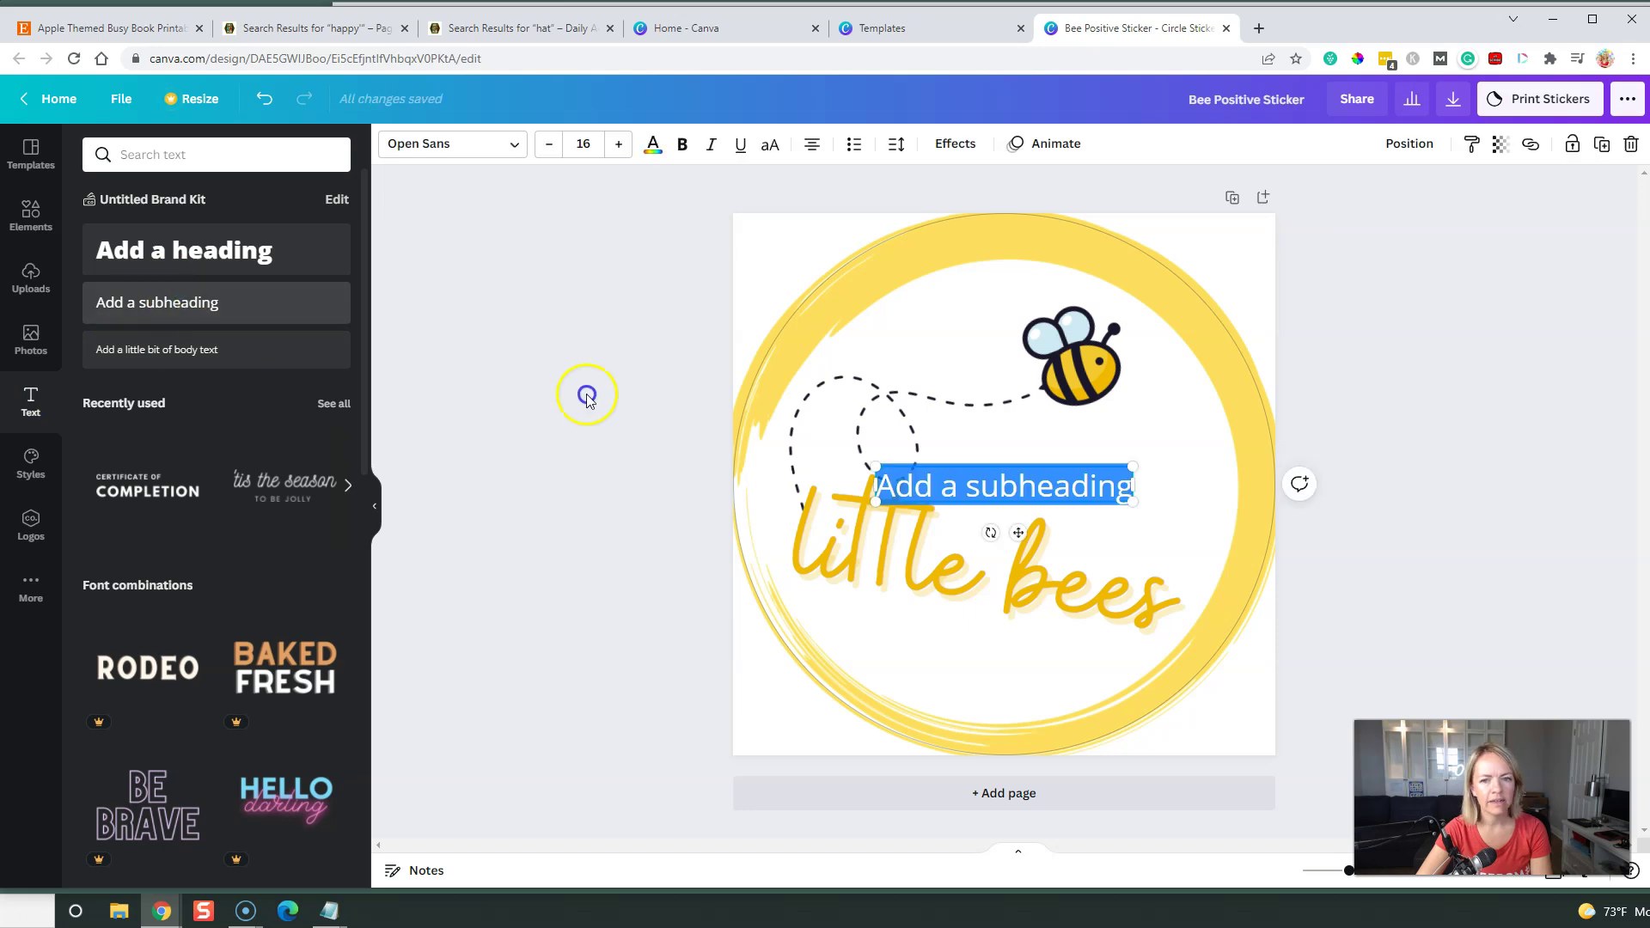
text(Mrs.)
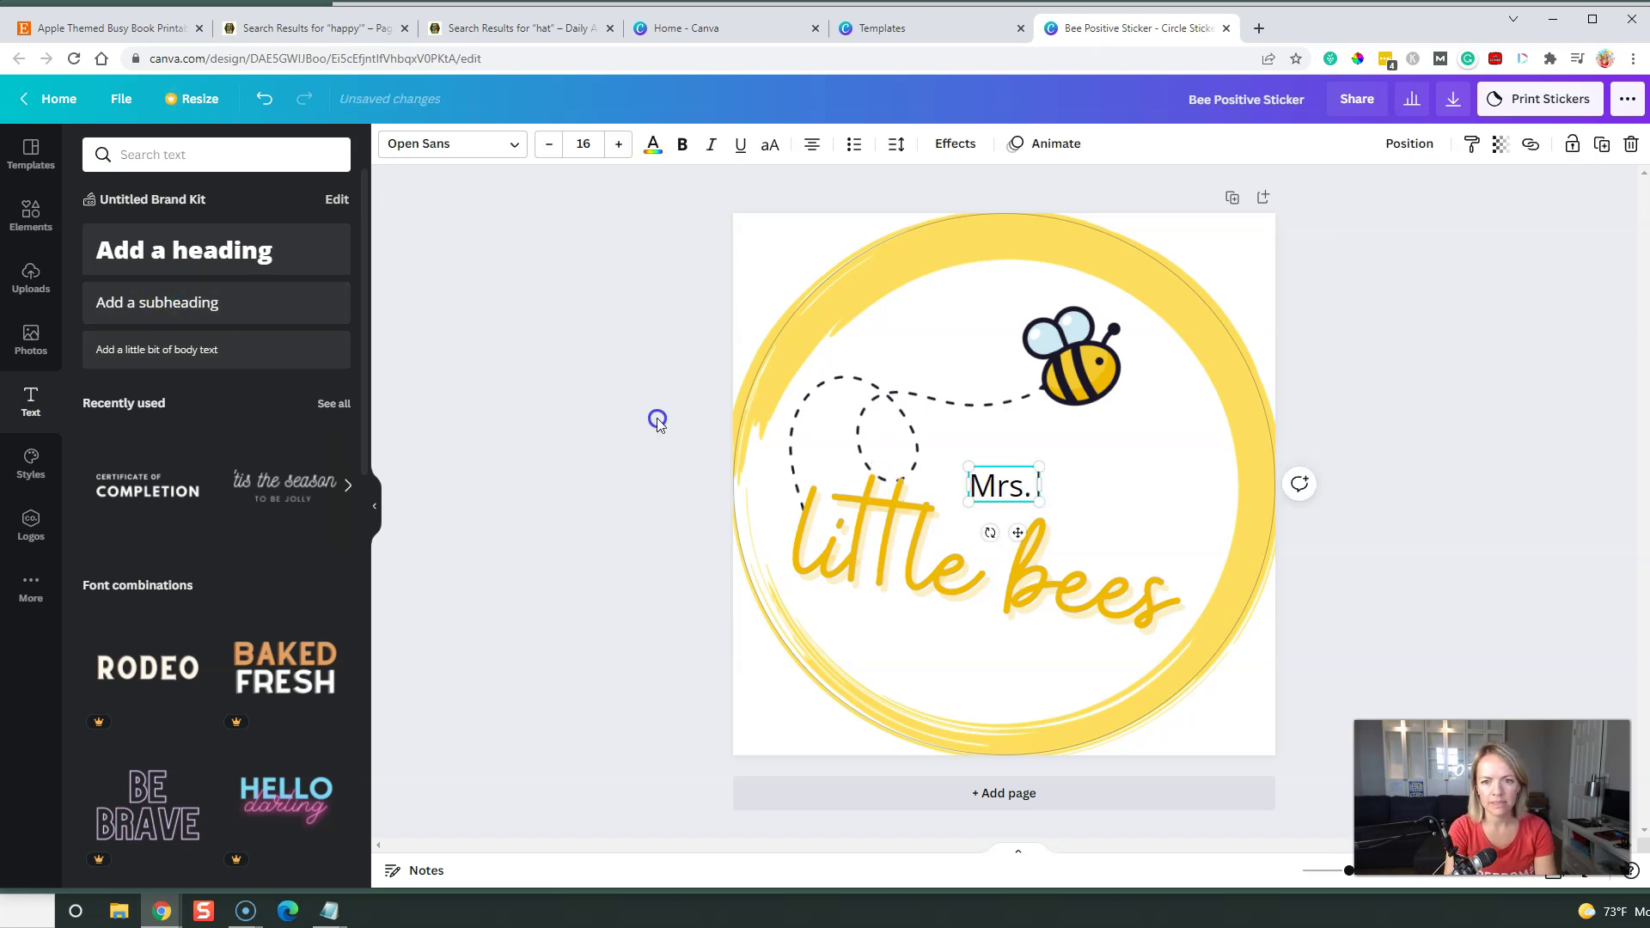
text( Dunn's)
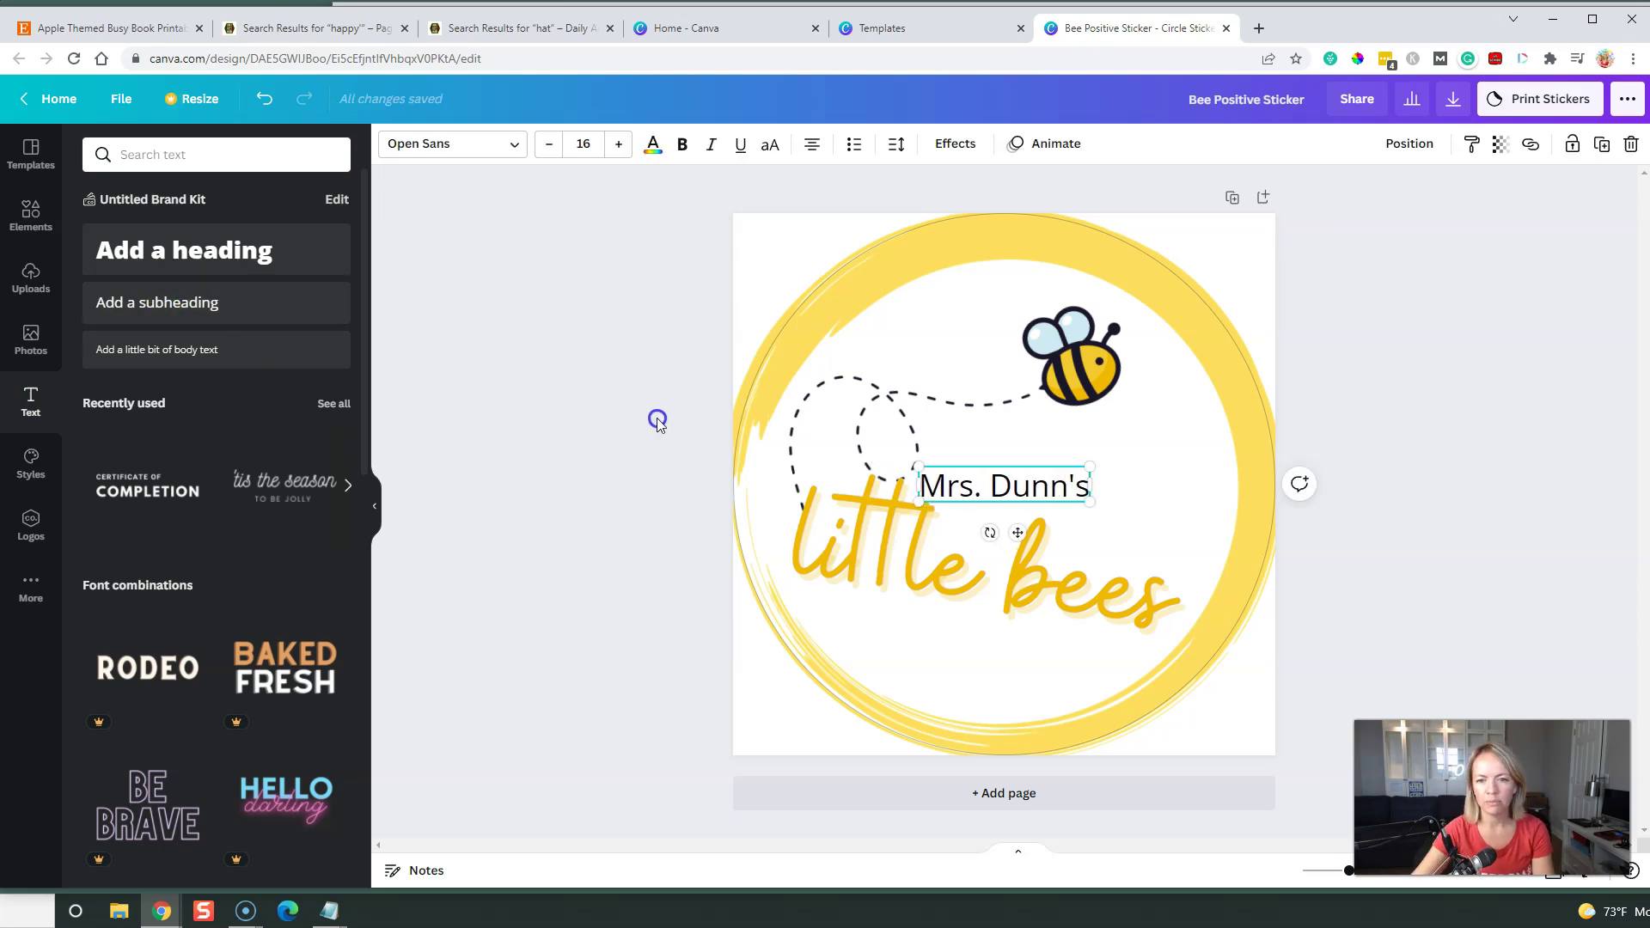
Tilt and enlarge the name text, placing it above 'little bees'
drag(990, 533, 974, 536)
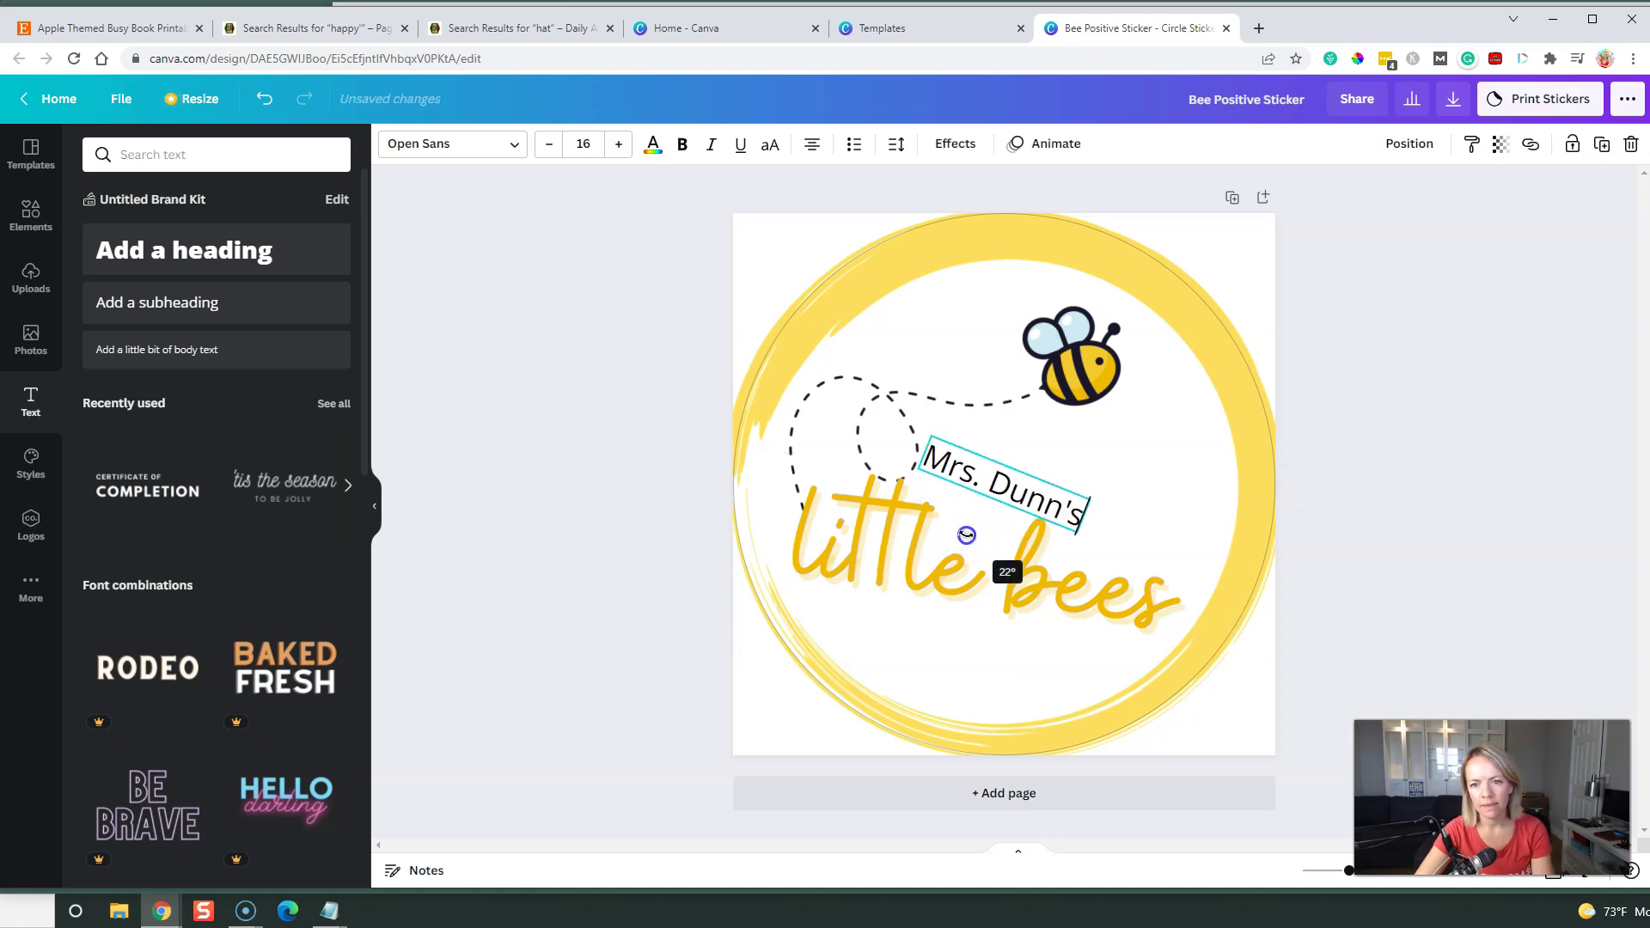
drag(975, 532, 978, 530)
click(1087, 479)
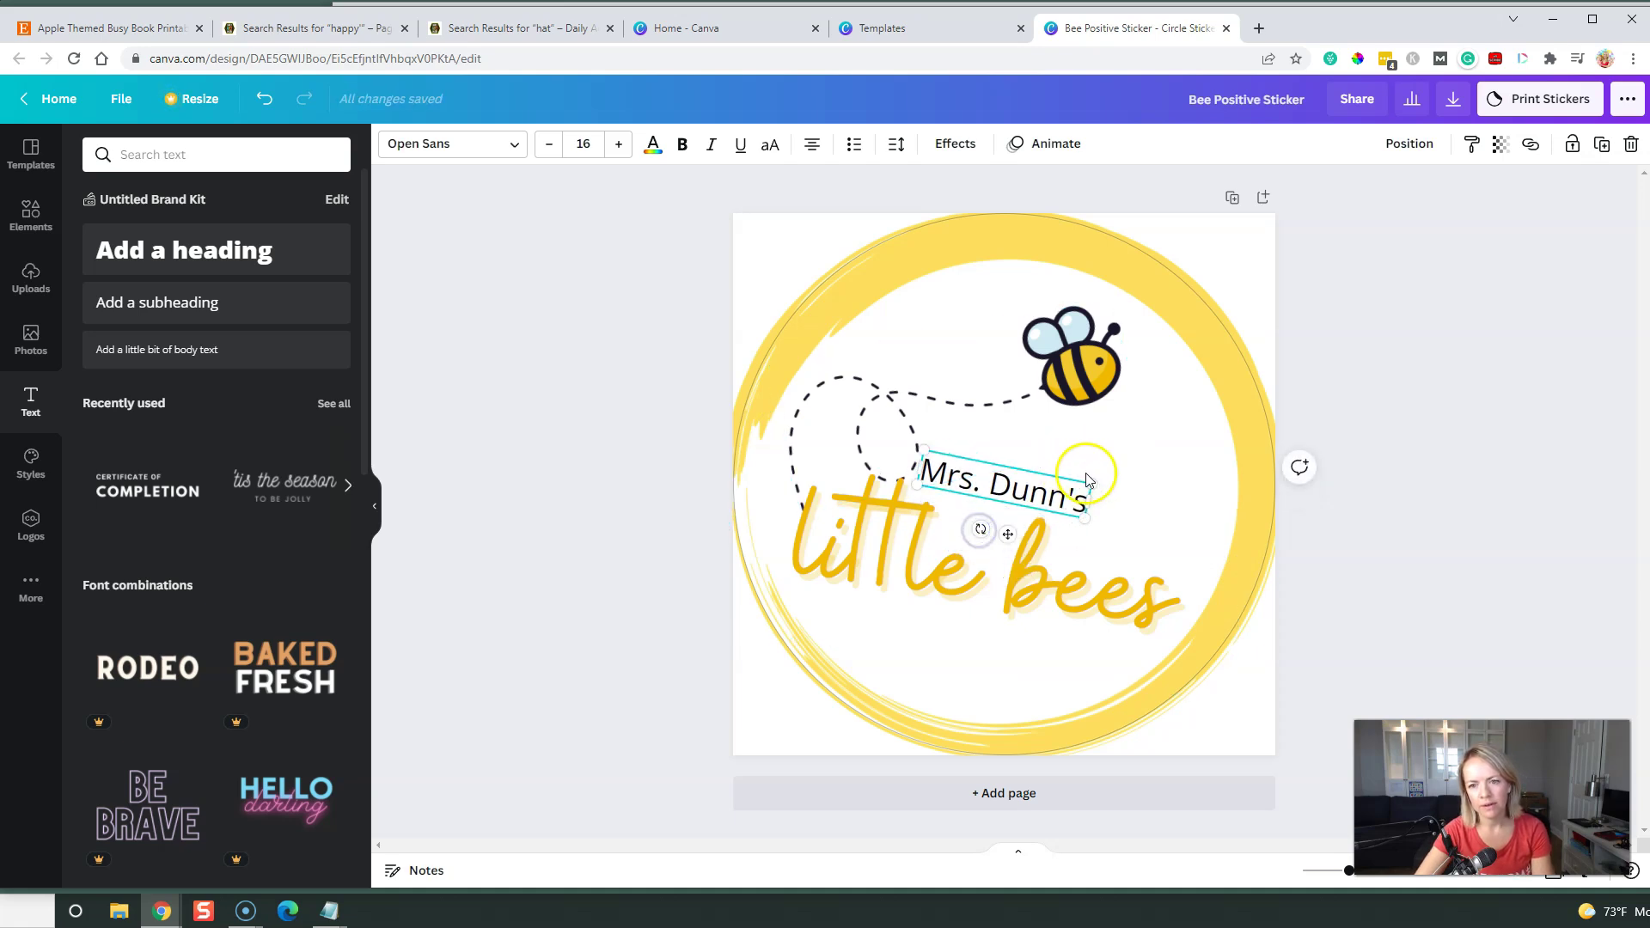
drag(1099, 482, 1205, 521)
click(1410, 531)
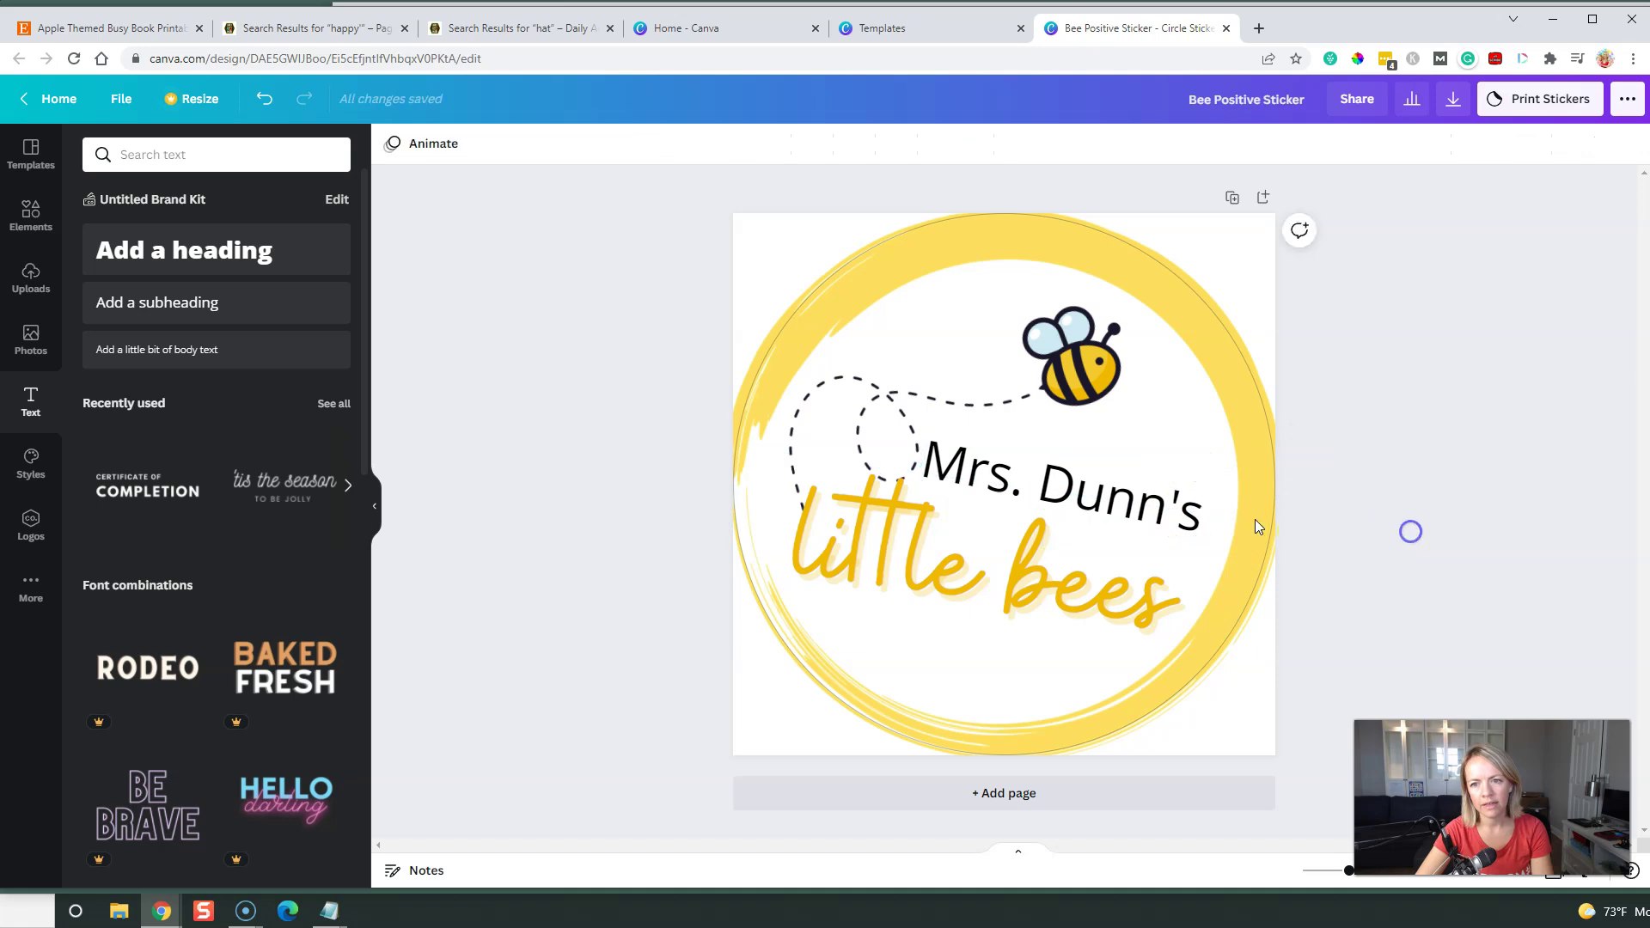
drag(1067, 504, 1075, 543)
click(1410, 497)
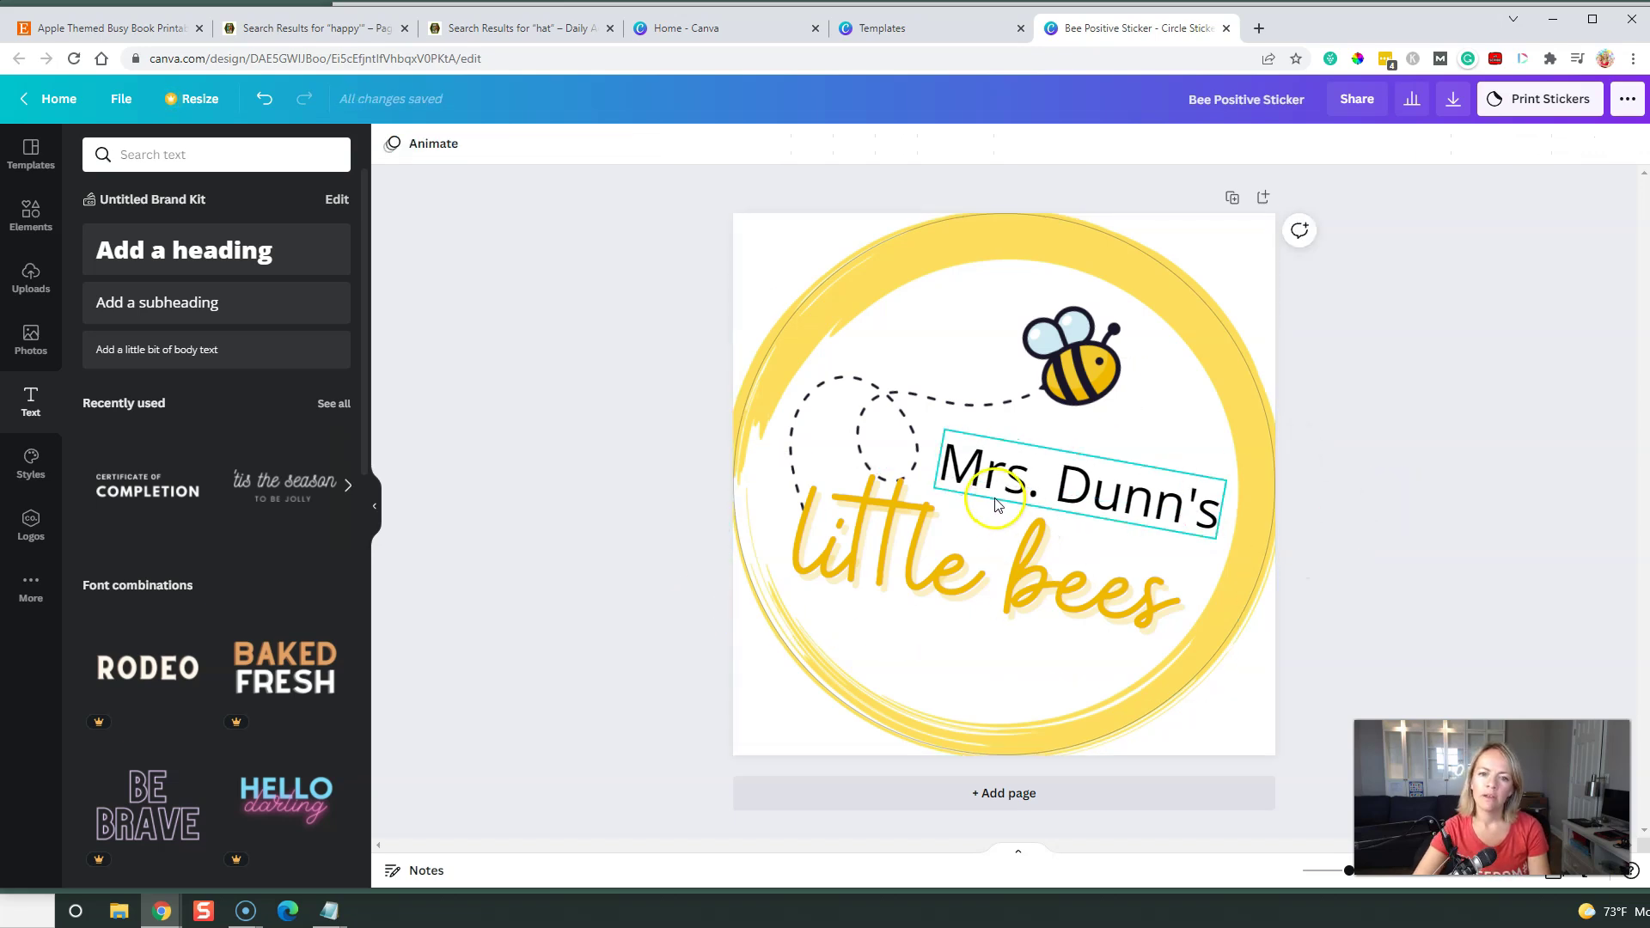
Nudge 'little bees' lower and align the name text's tilt to match it
click(899, 550)
drag(899, 550, 900, 571)
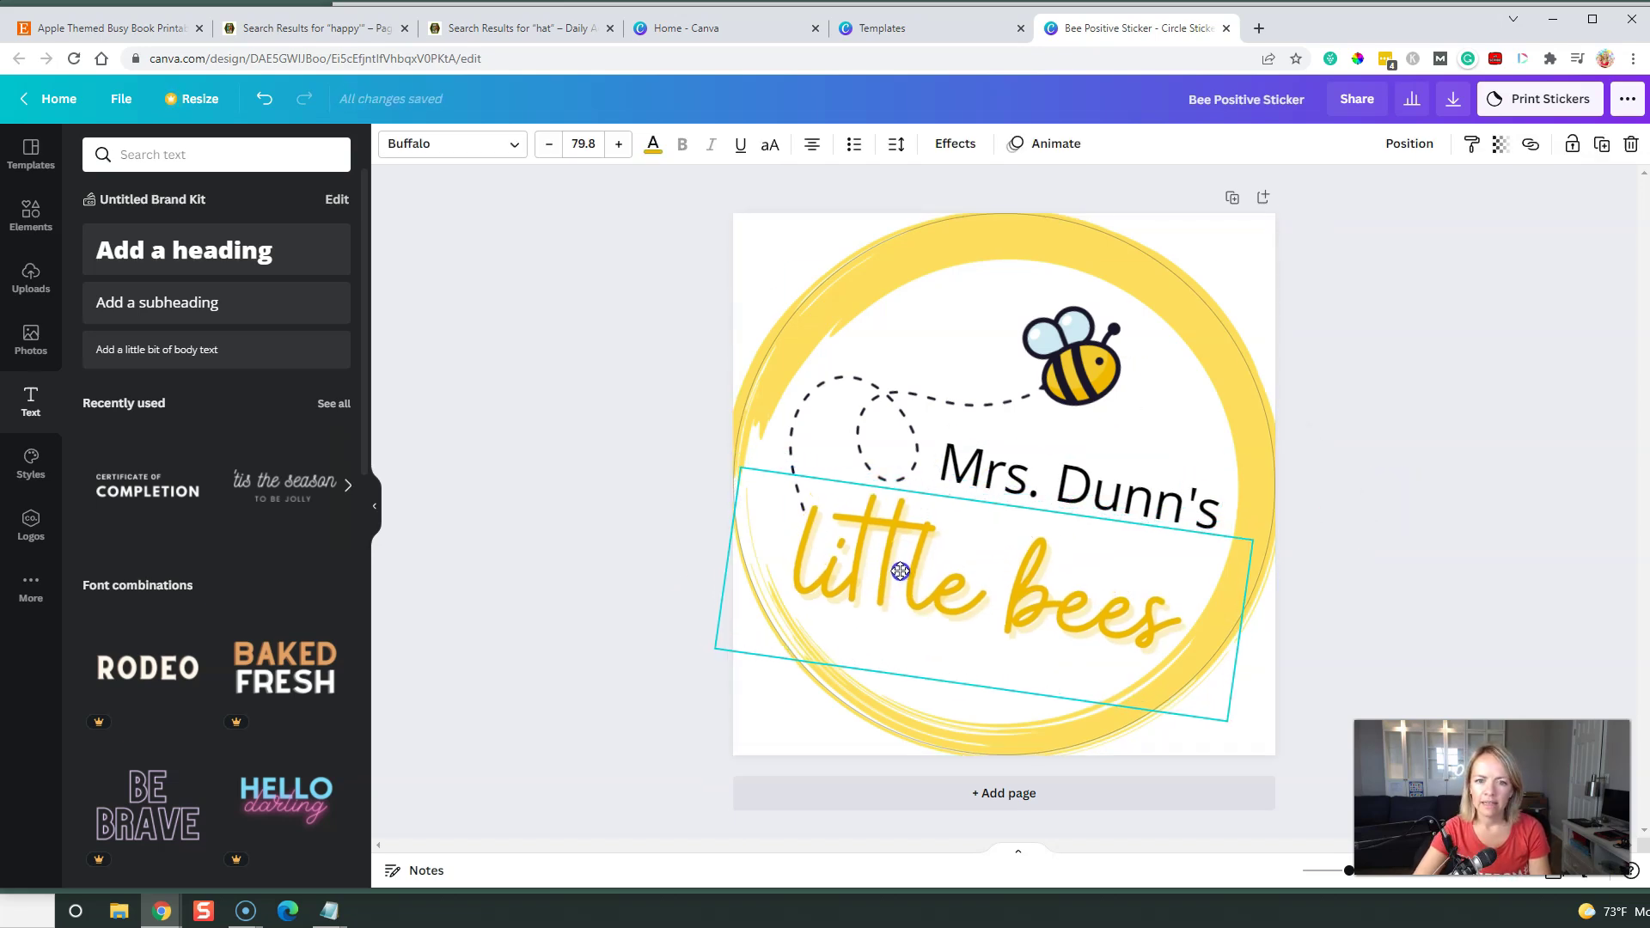
drag(980, 476, 974, 487)
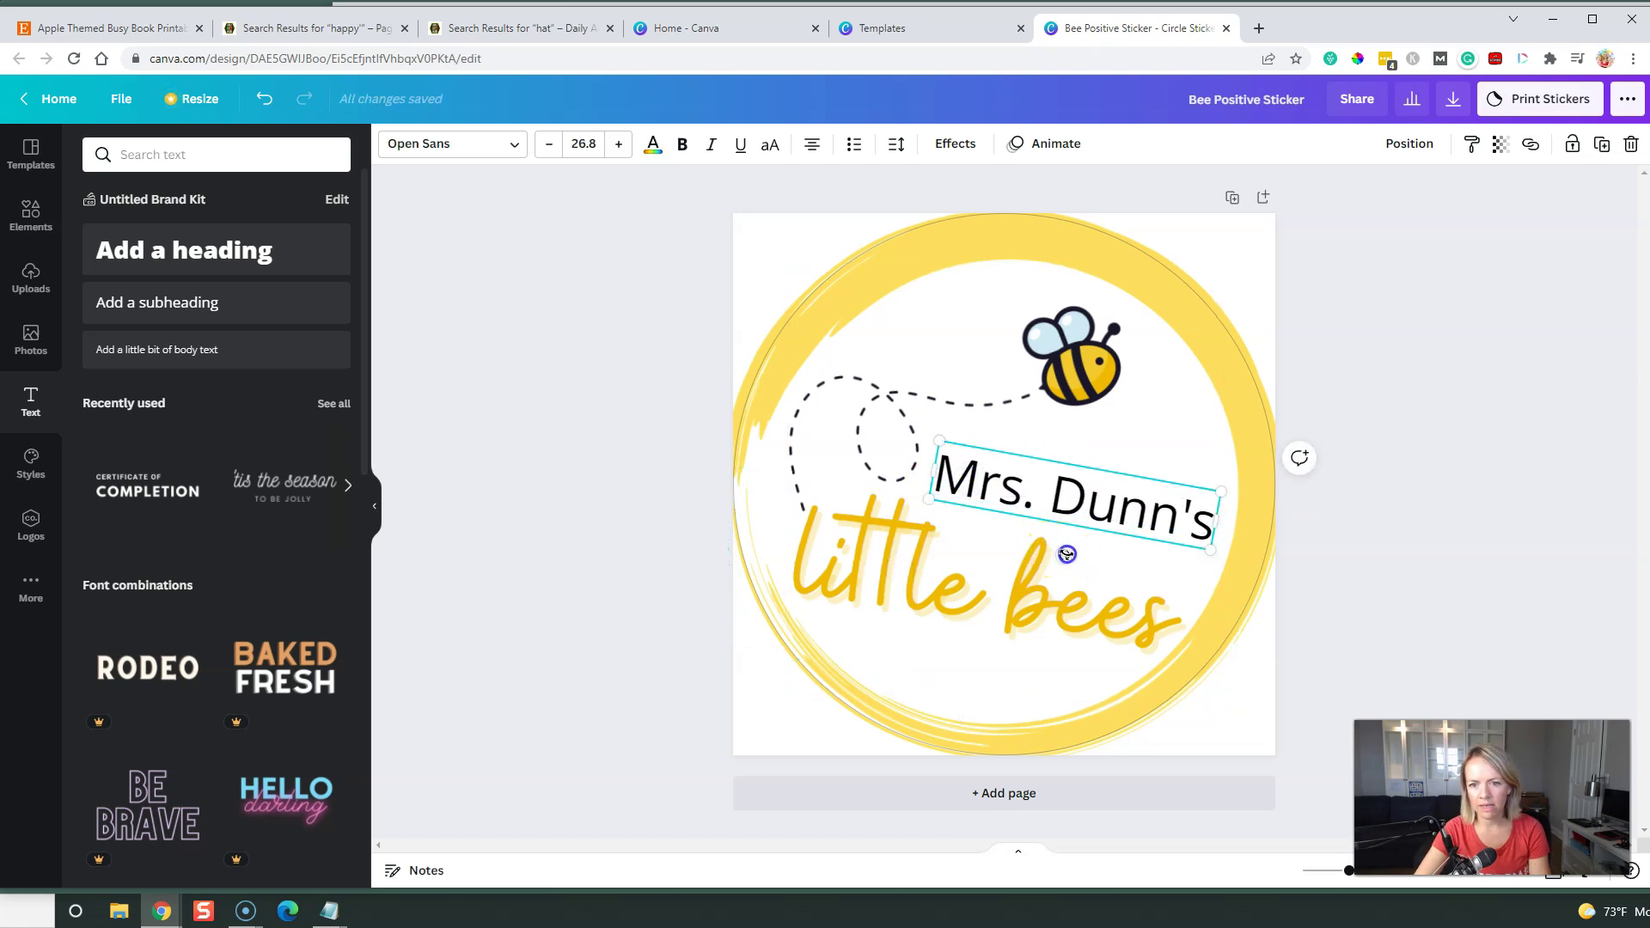
drag(1066, 554, 1066, 555)
Duplicate the finished sticker as Page 2 and scroll down to it
click(1421, 496)
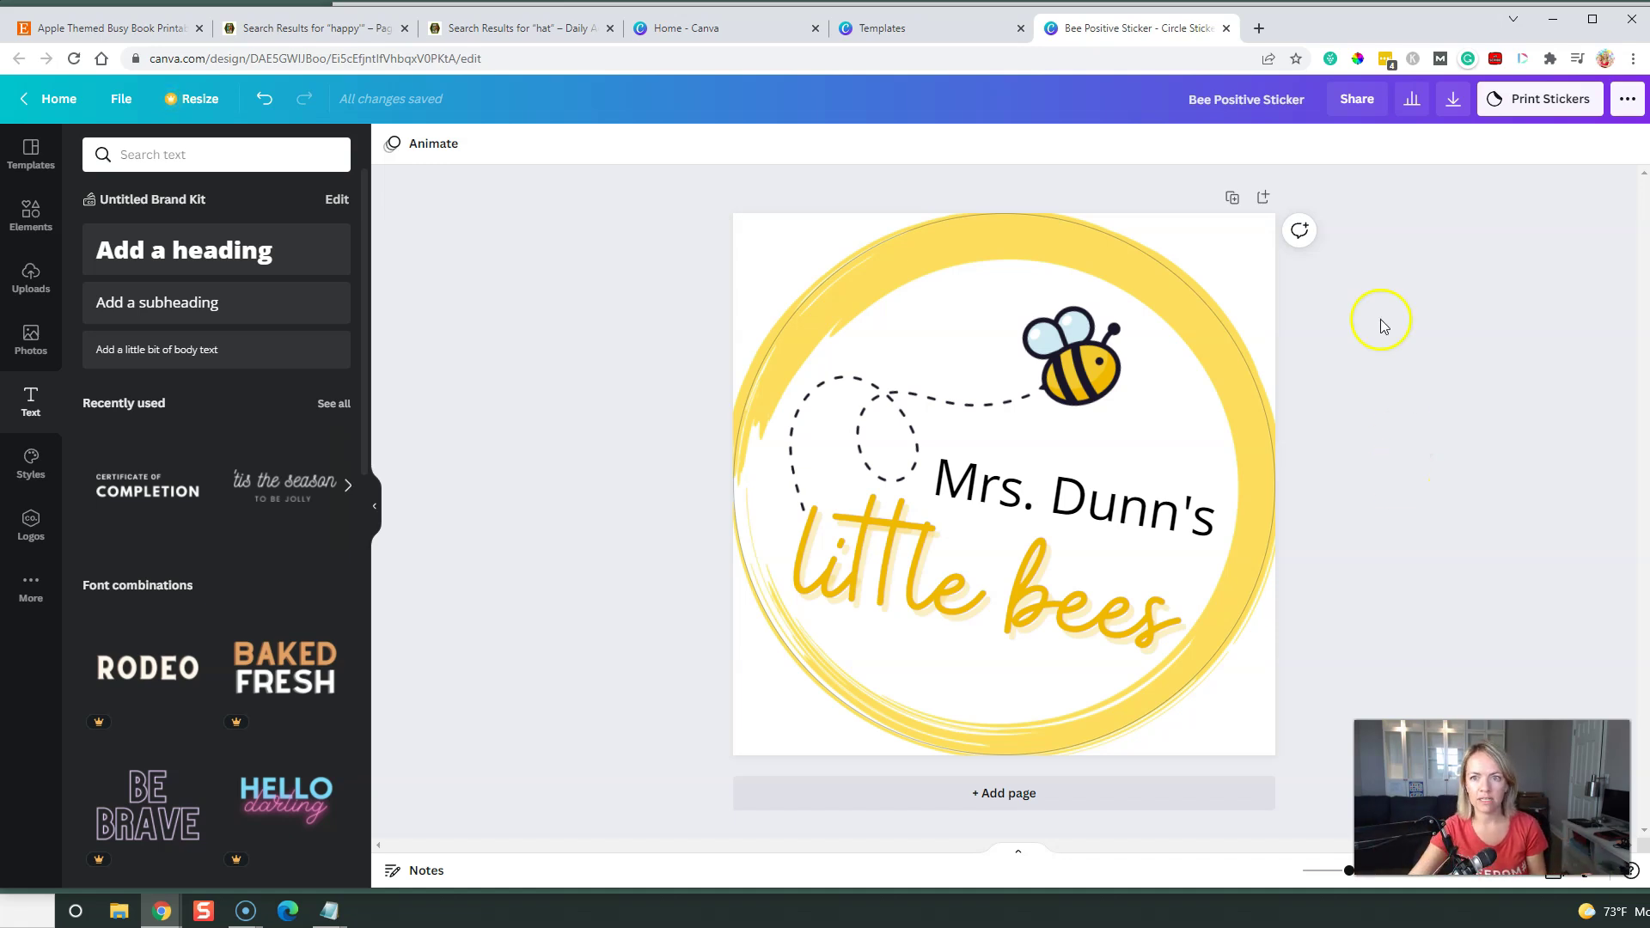
click(1232, 198)
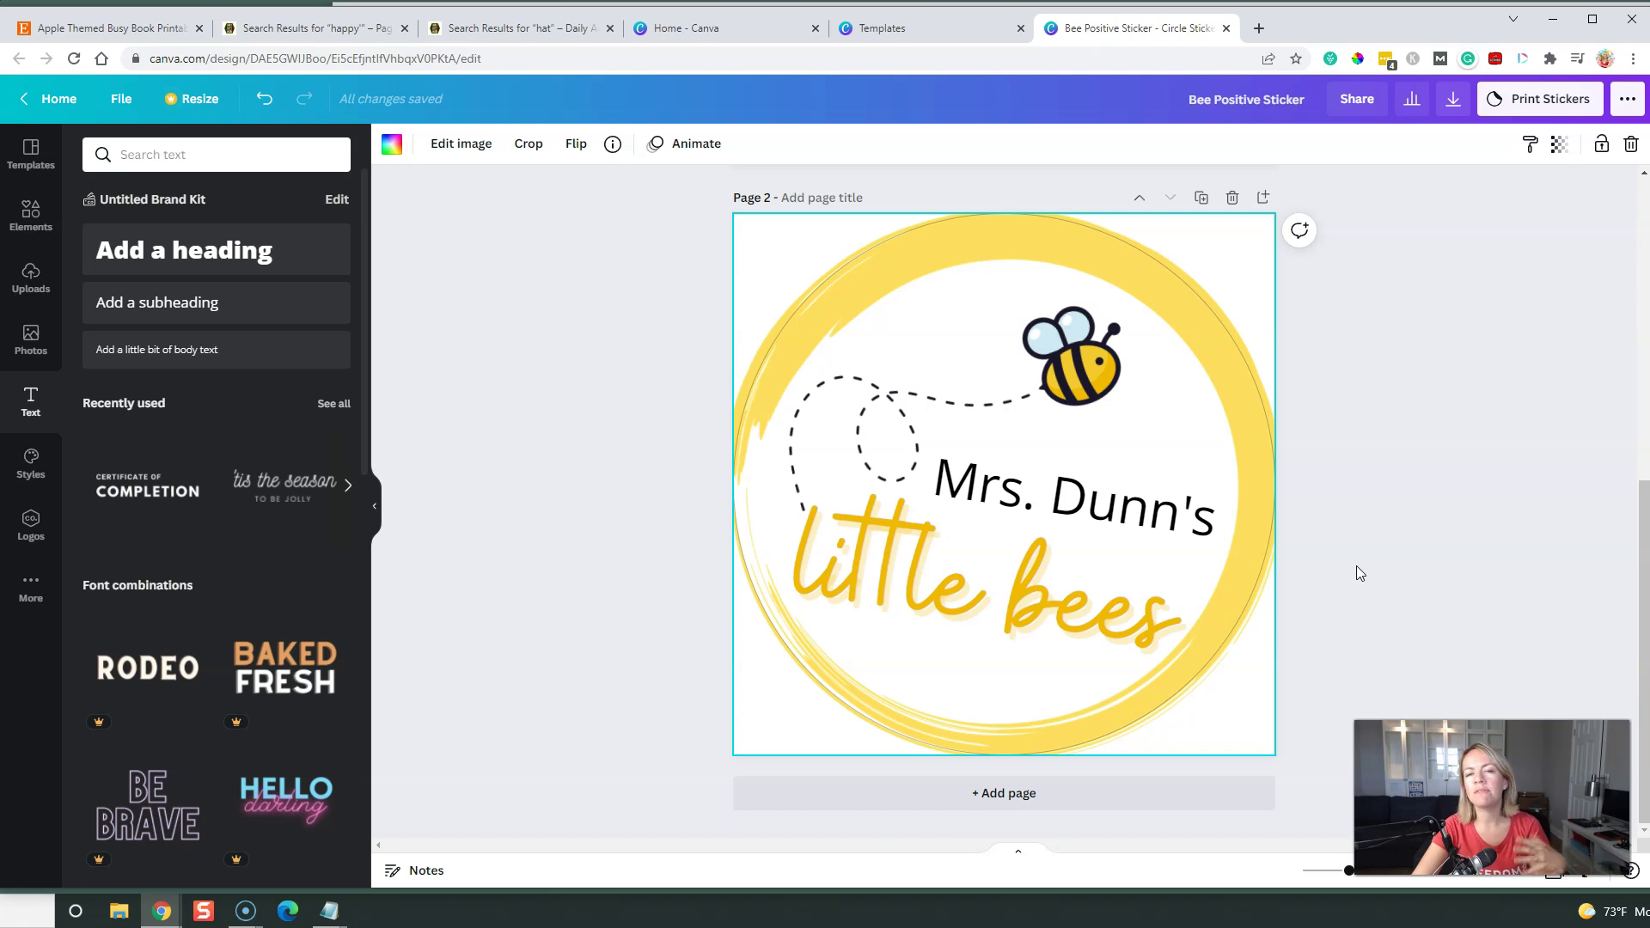
scroll(1263, 648, up, 7)
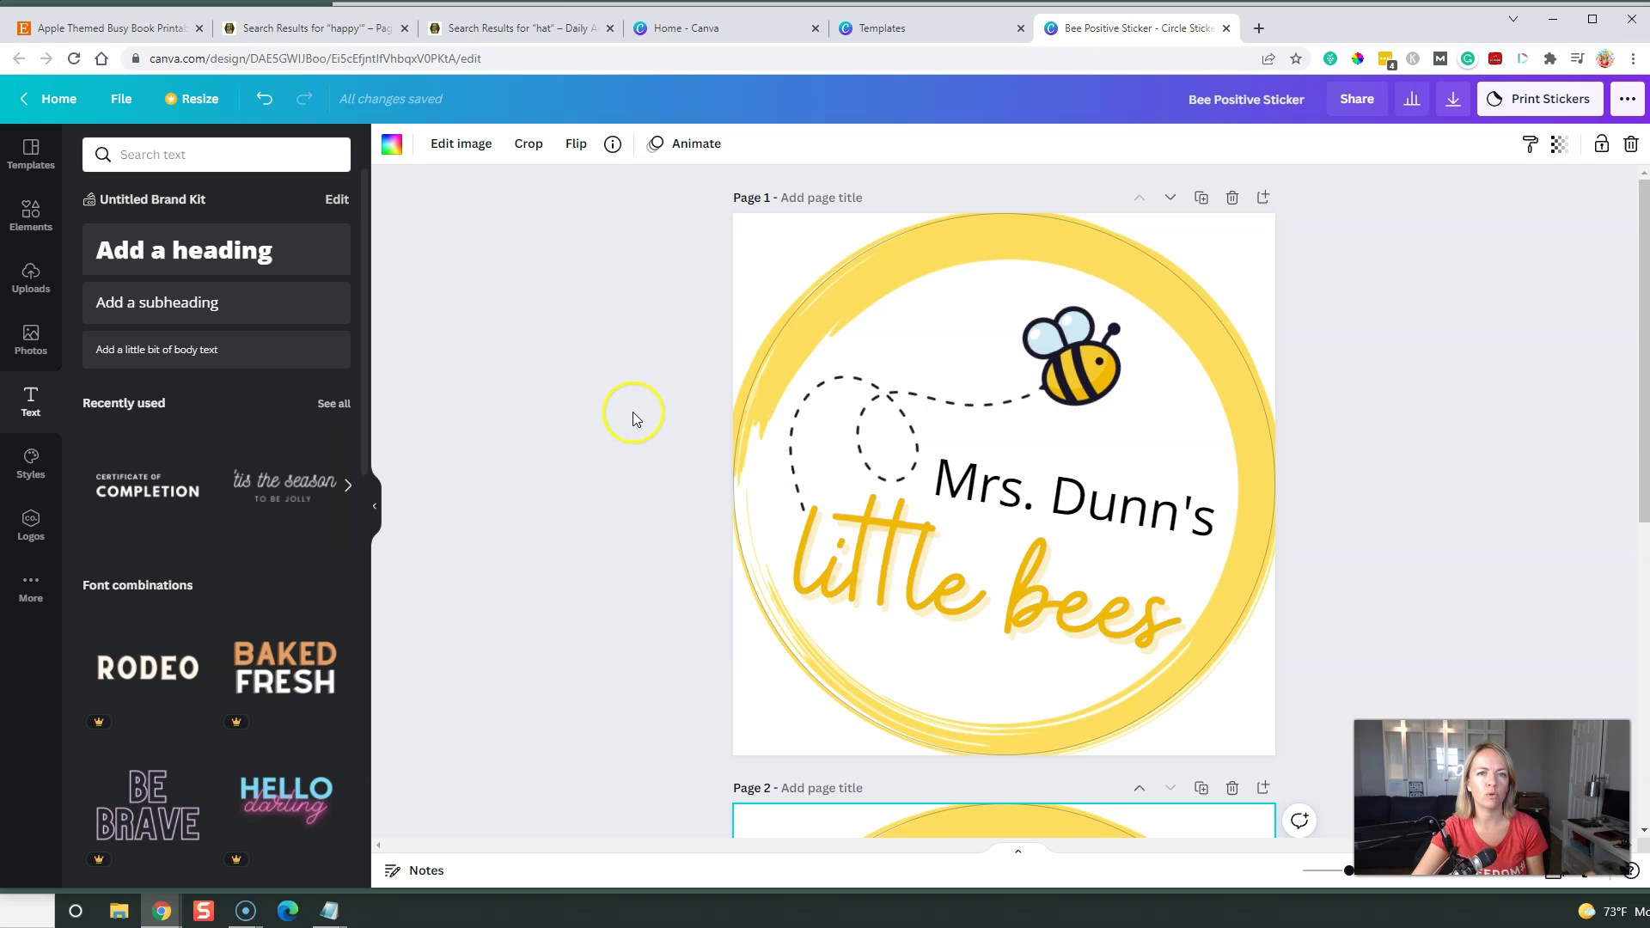
scroll(1275, 601, down, 1)
scroll(1275, 601, down, 6)
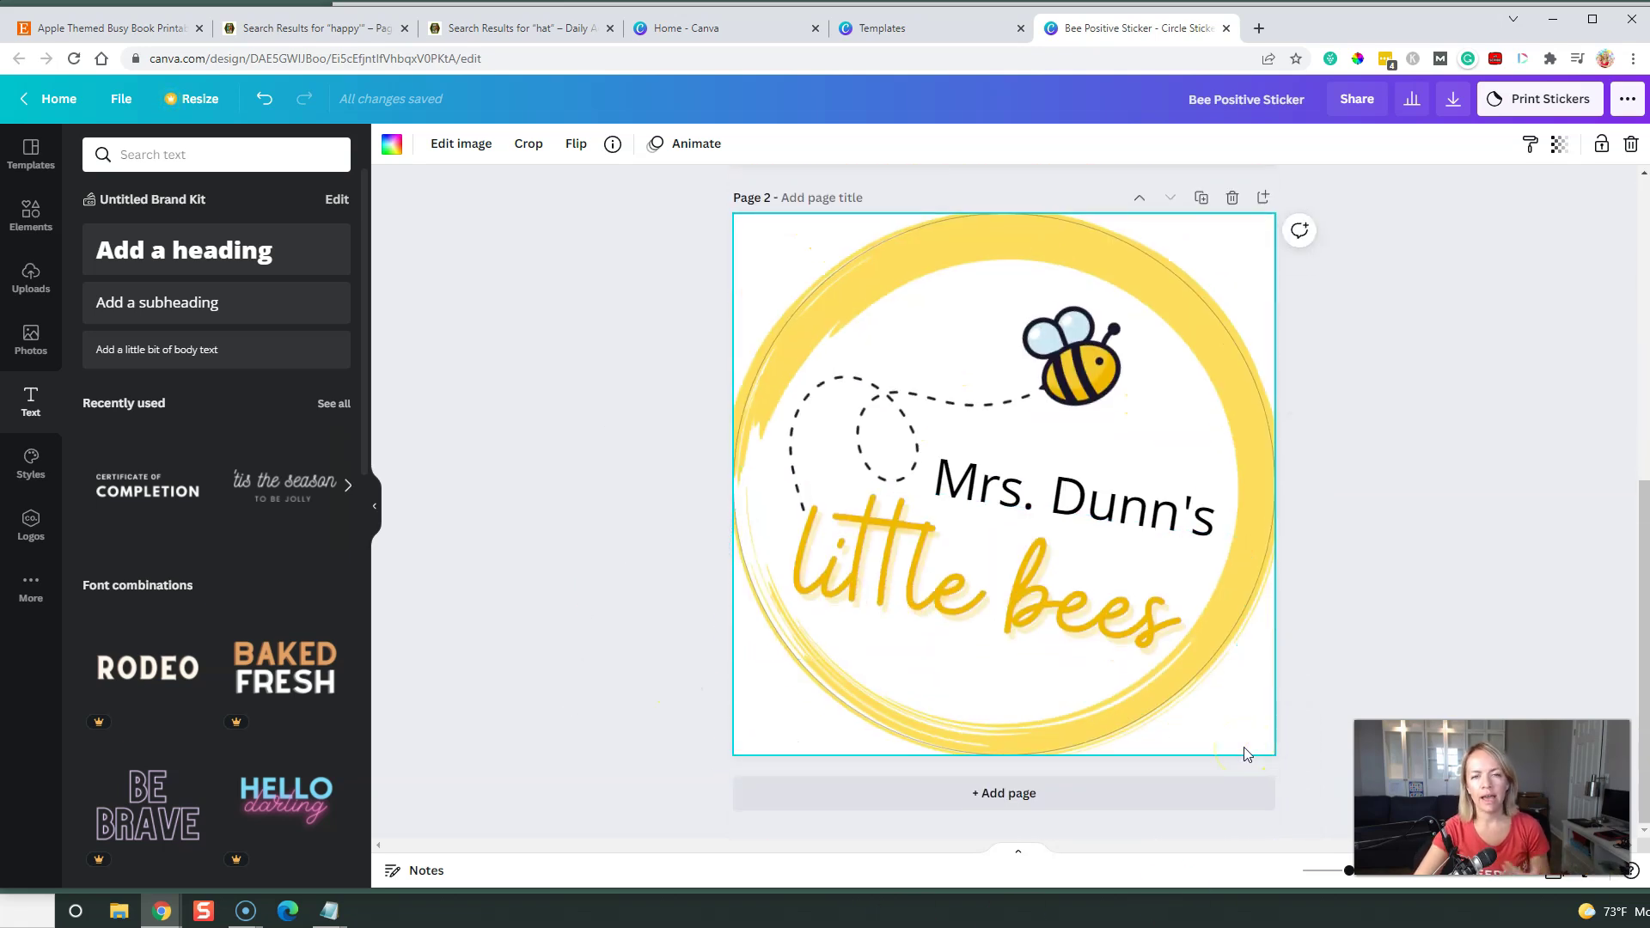
scroll(1244, 754, up, 3)
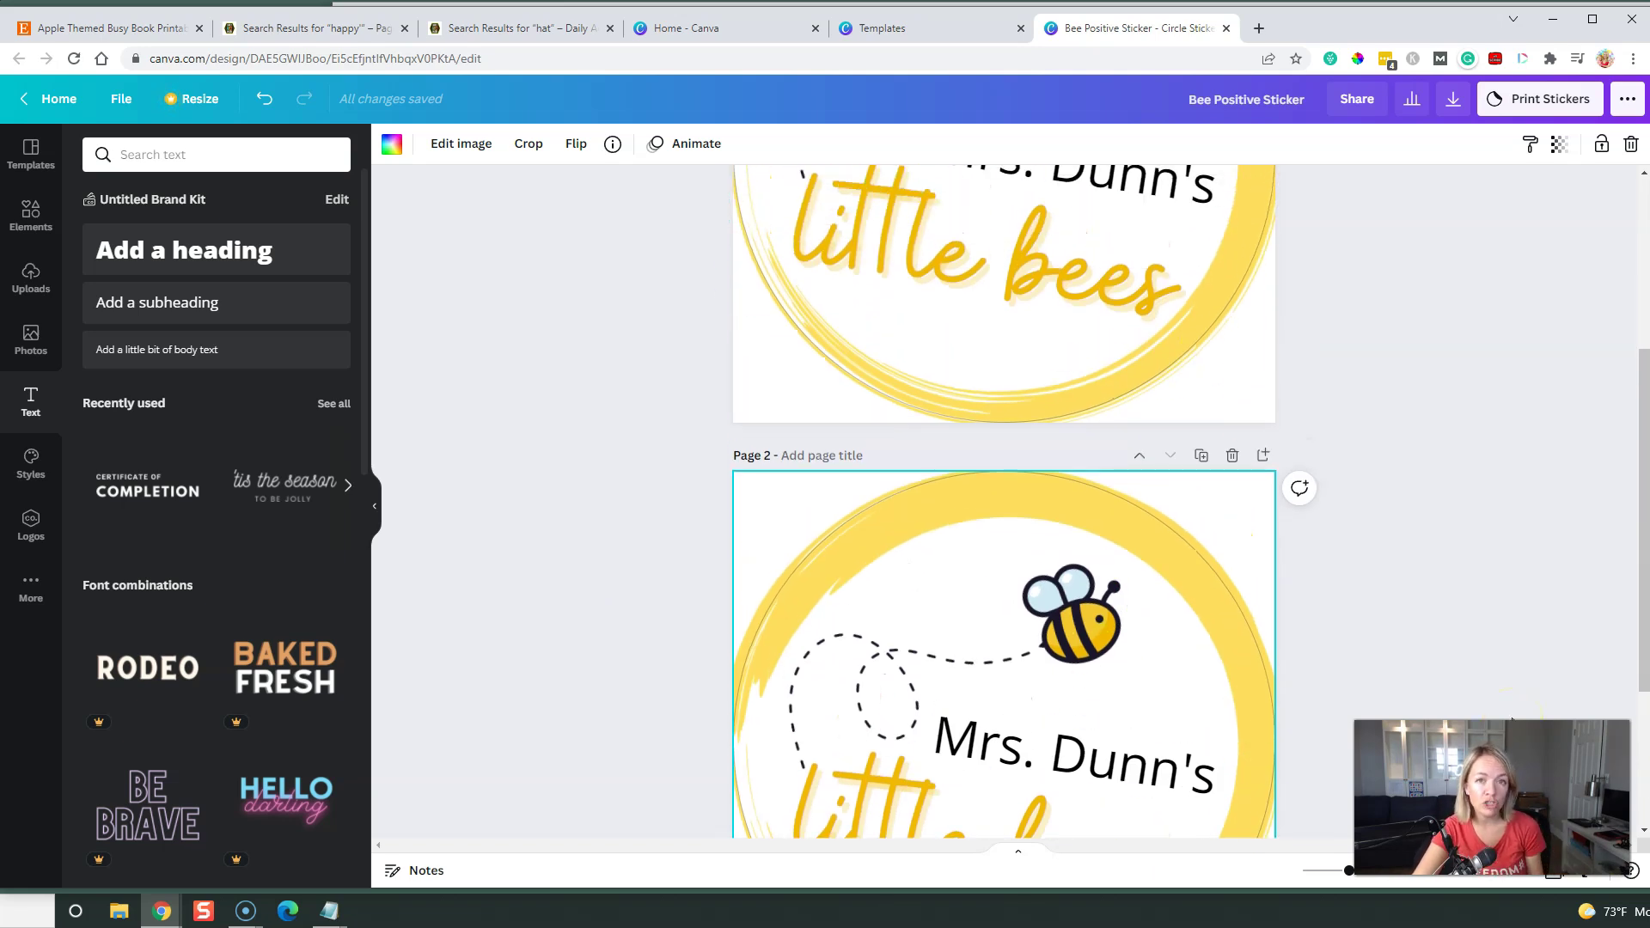
scroll(1511, 719, down, 2)
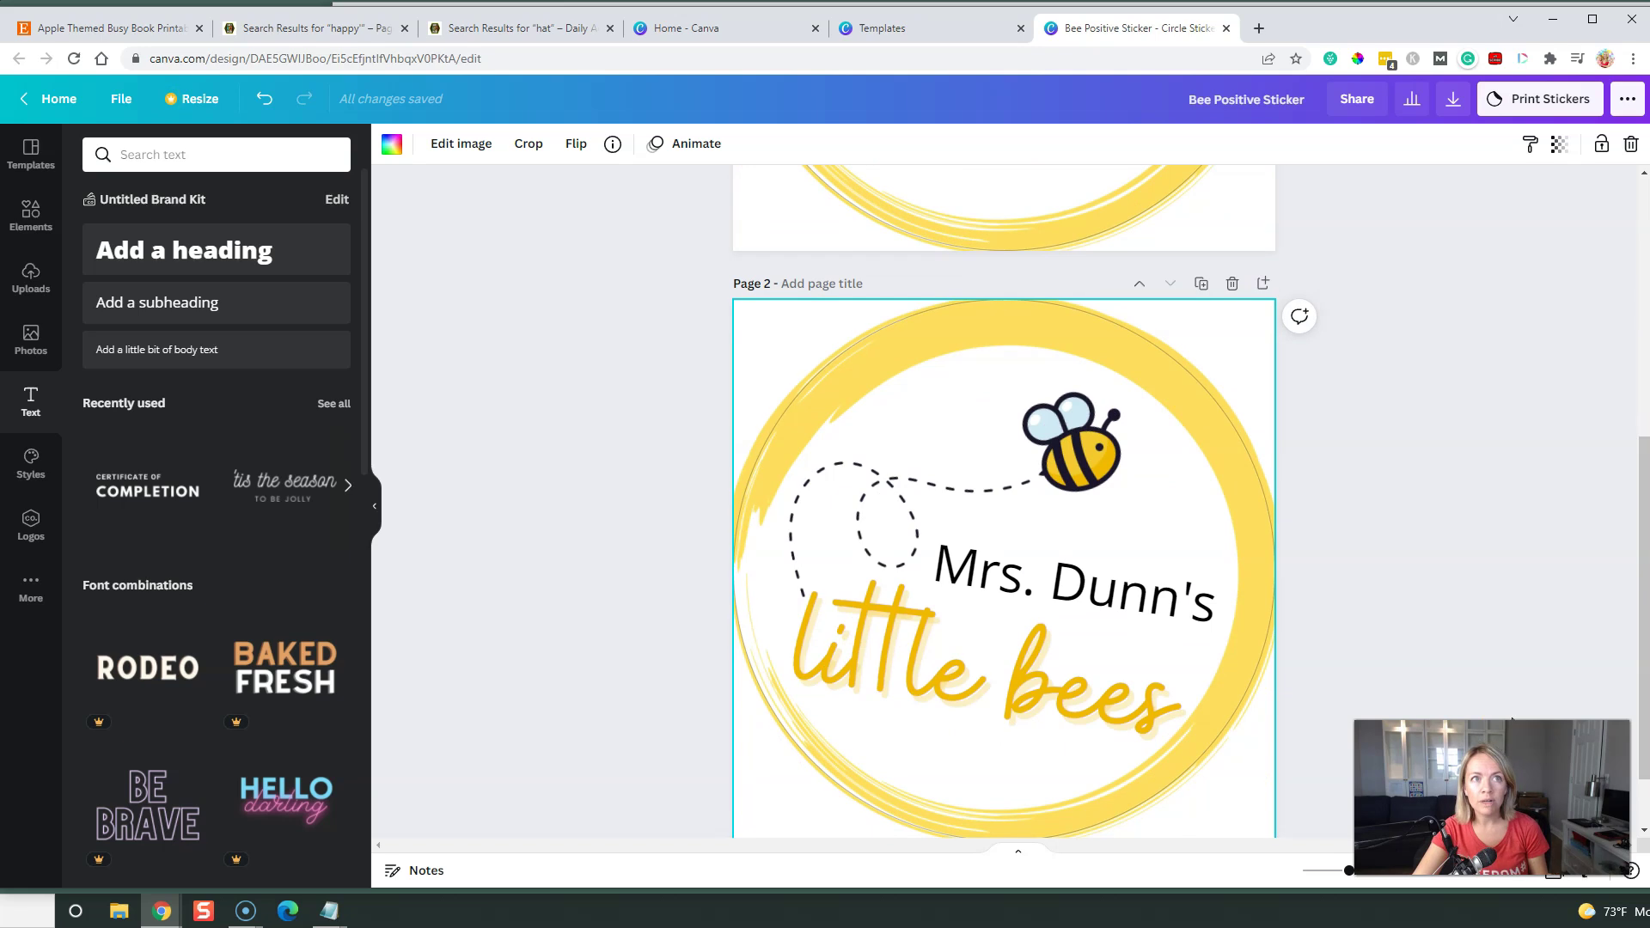
scroll(1473, 662, up, 6)
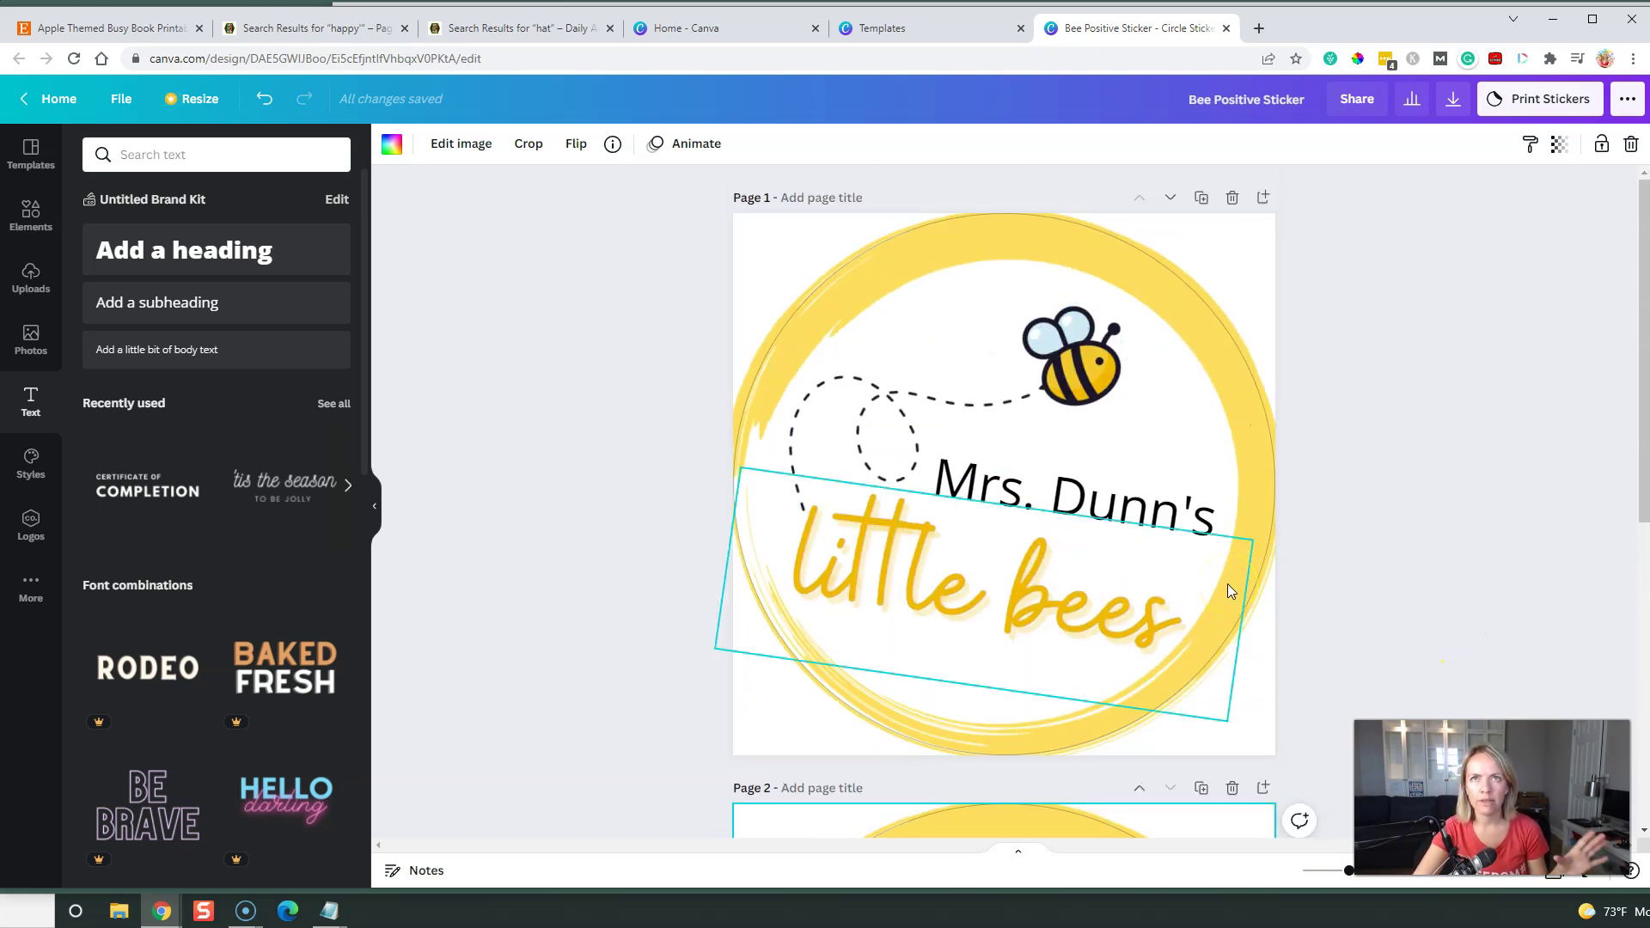
scroll(1381, 619, down, 4)
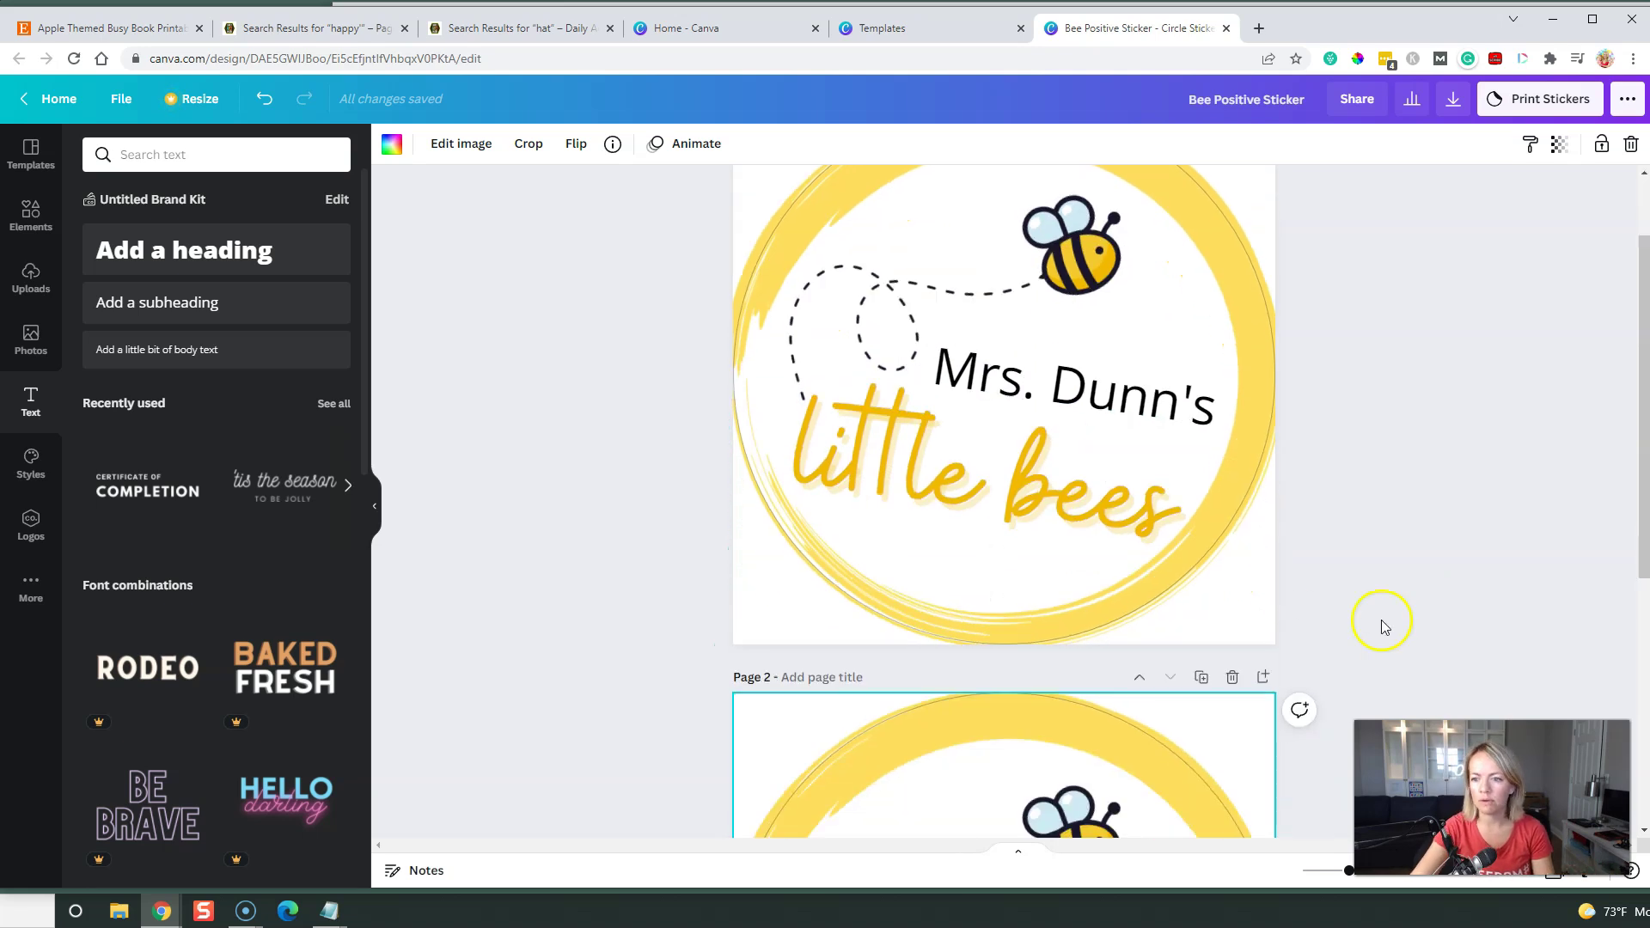
scroll(1246, 739, down, 3)
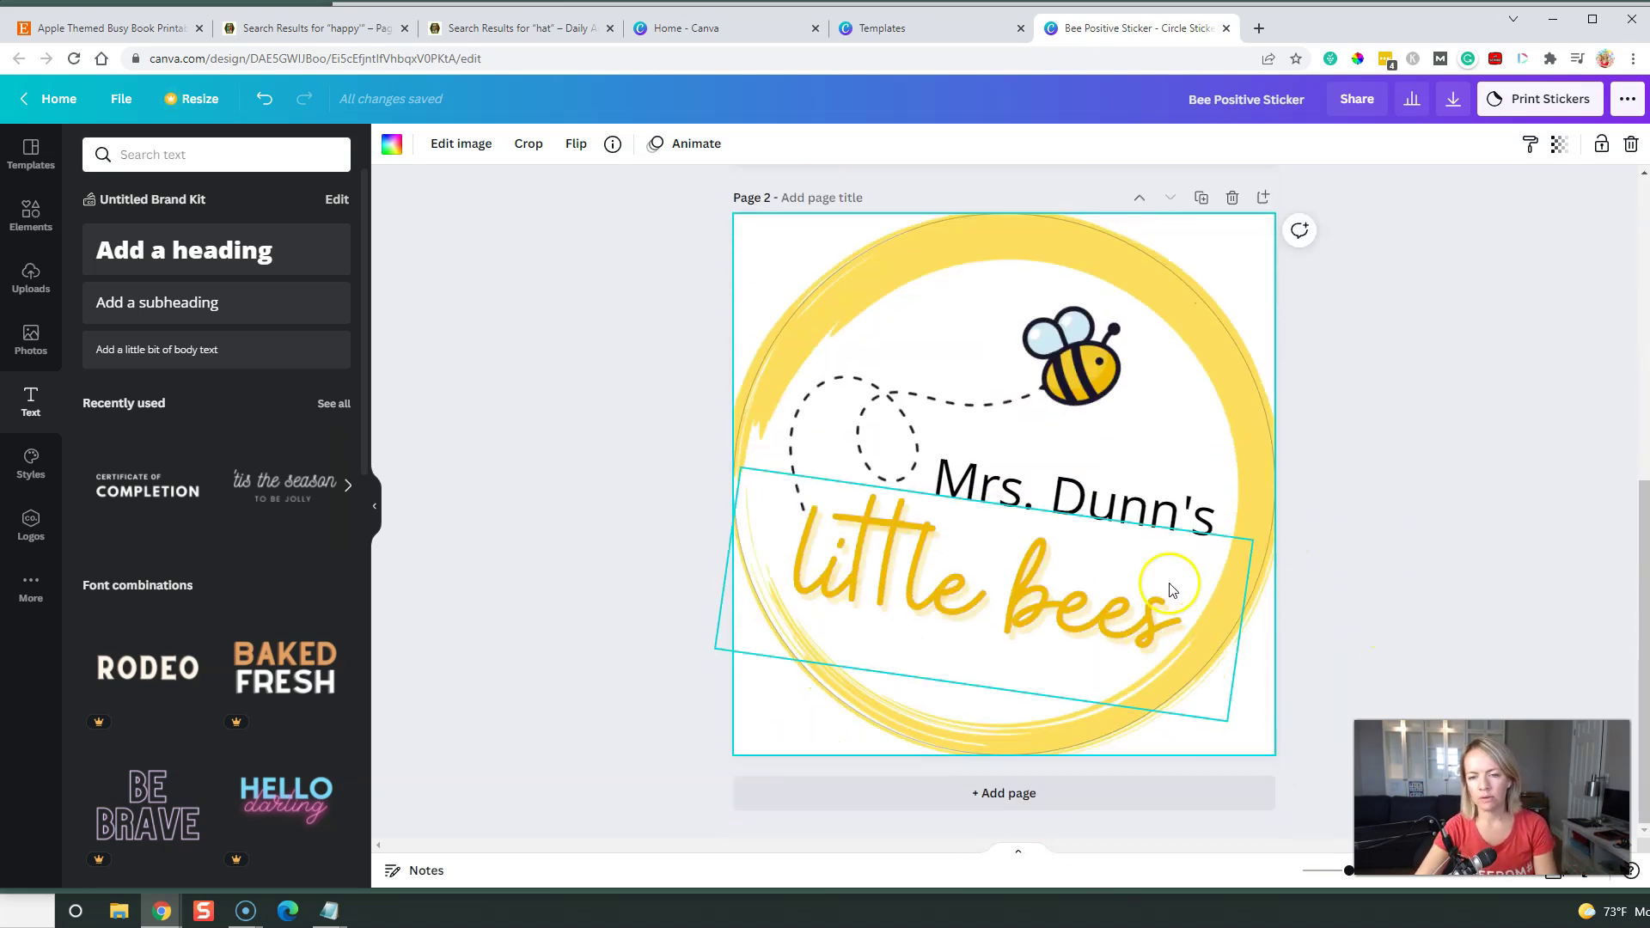
scroll(1171, 430, up, 5)
scroll(1100, 459, up, 2)
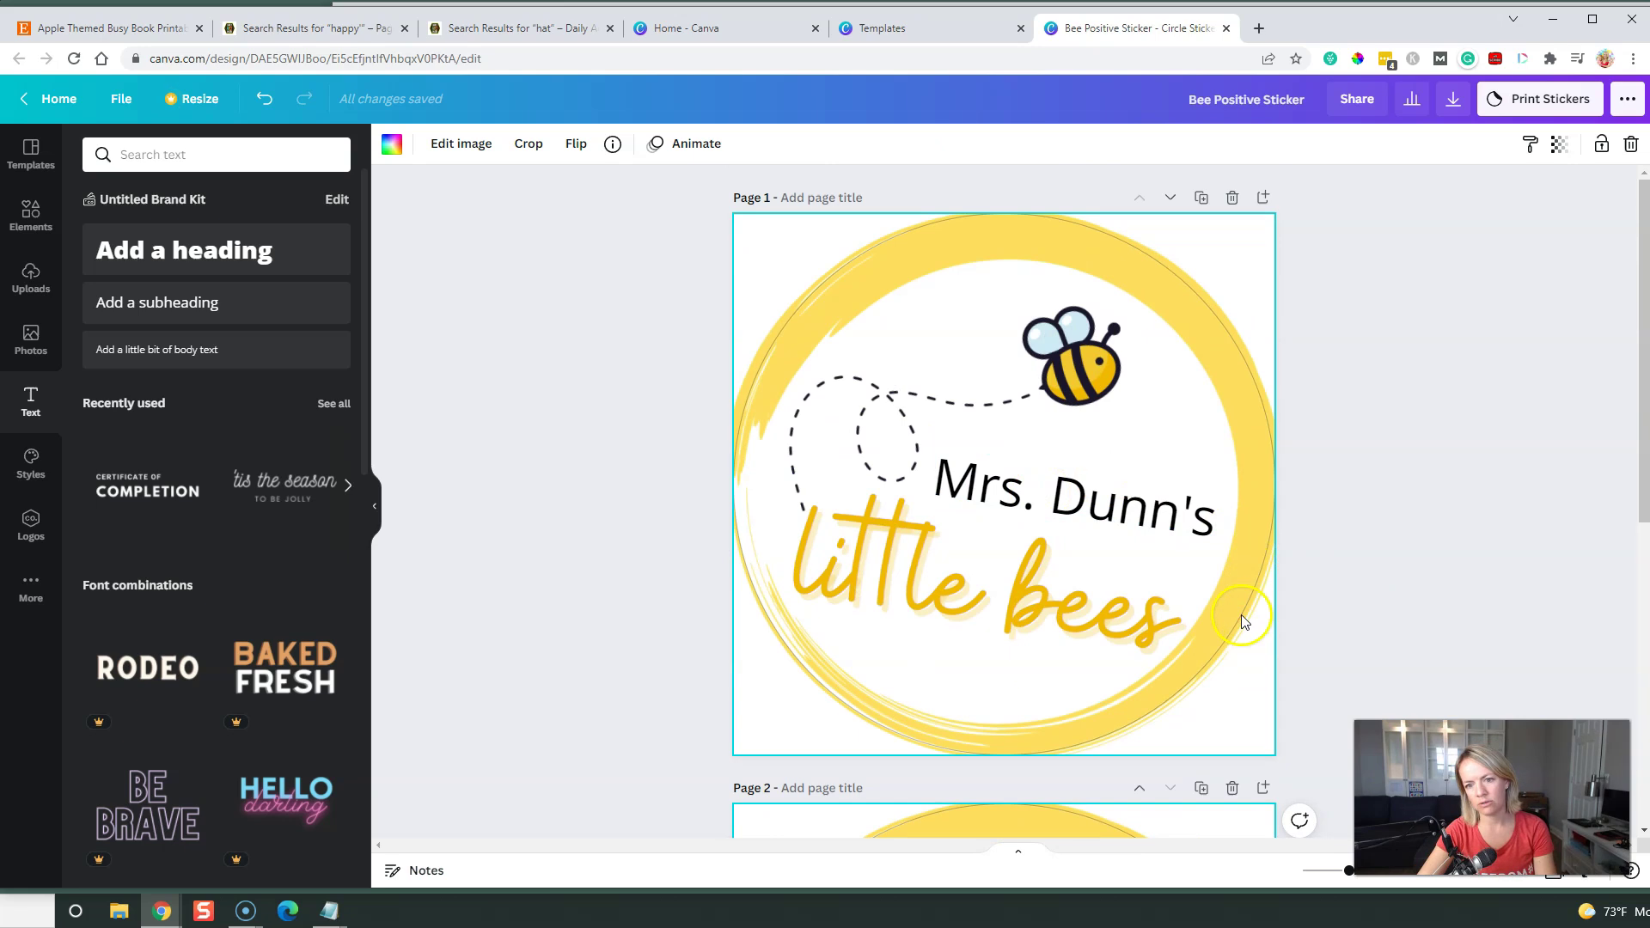
scroll(1243, 620, down, 7)
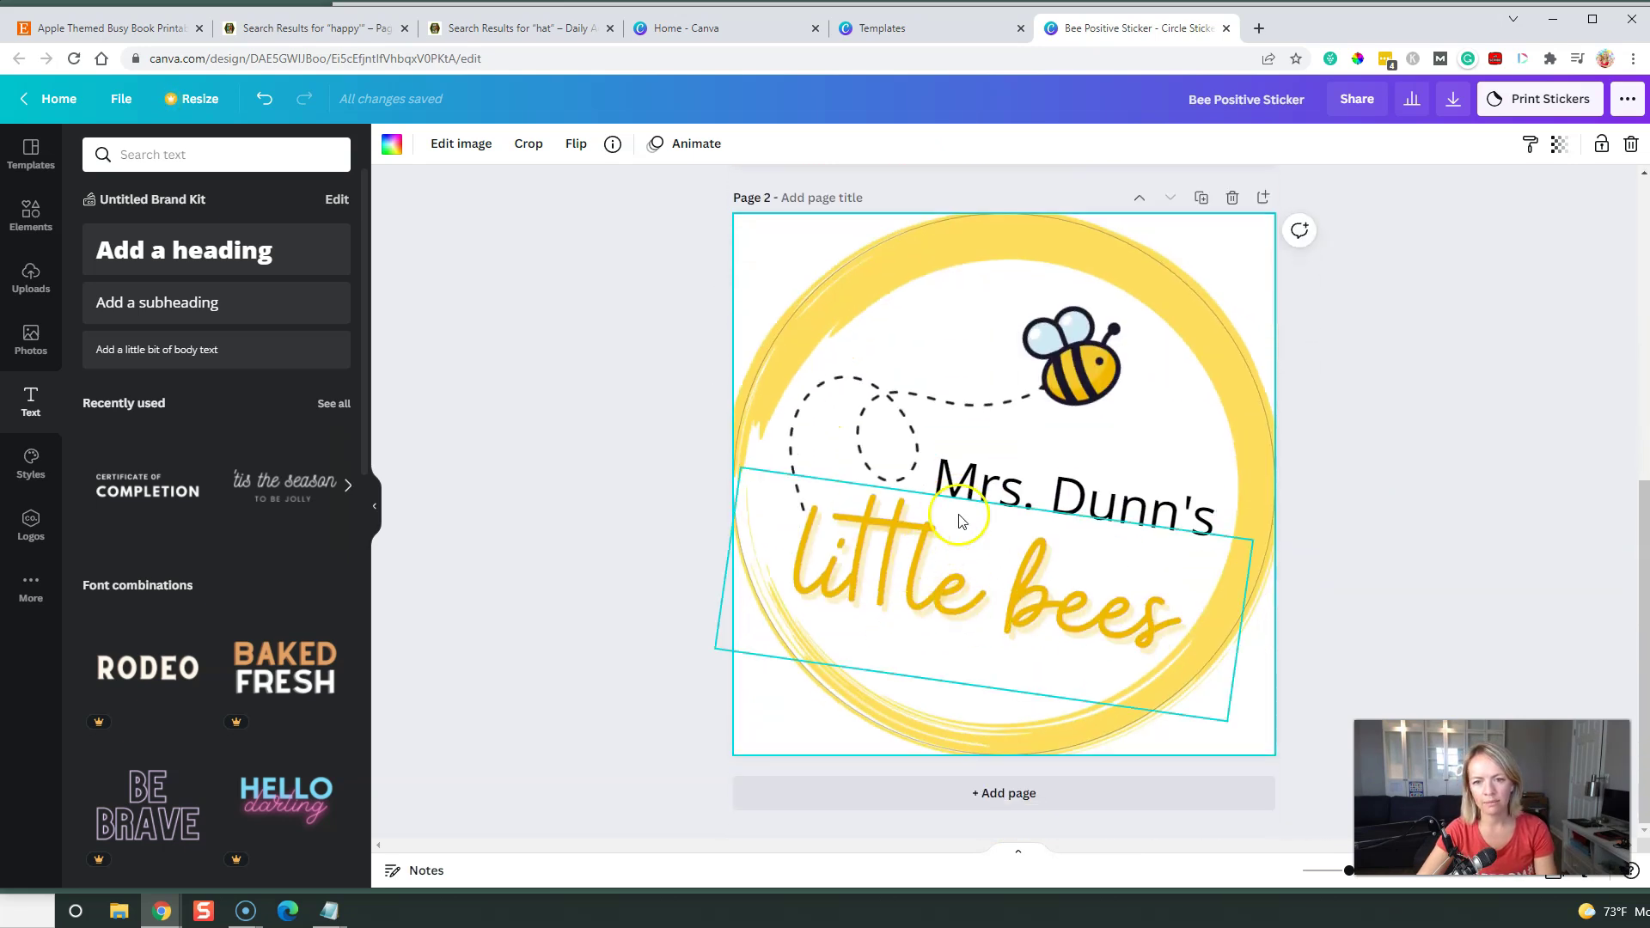
Retype Page 2's texts as 'You are' and 'beeautiful'
click(962, 509)
click(970, 493)
text(You Are)
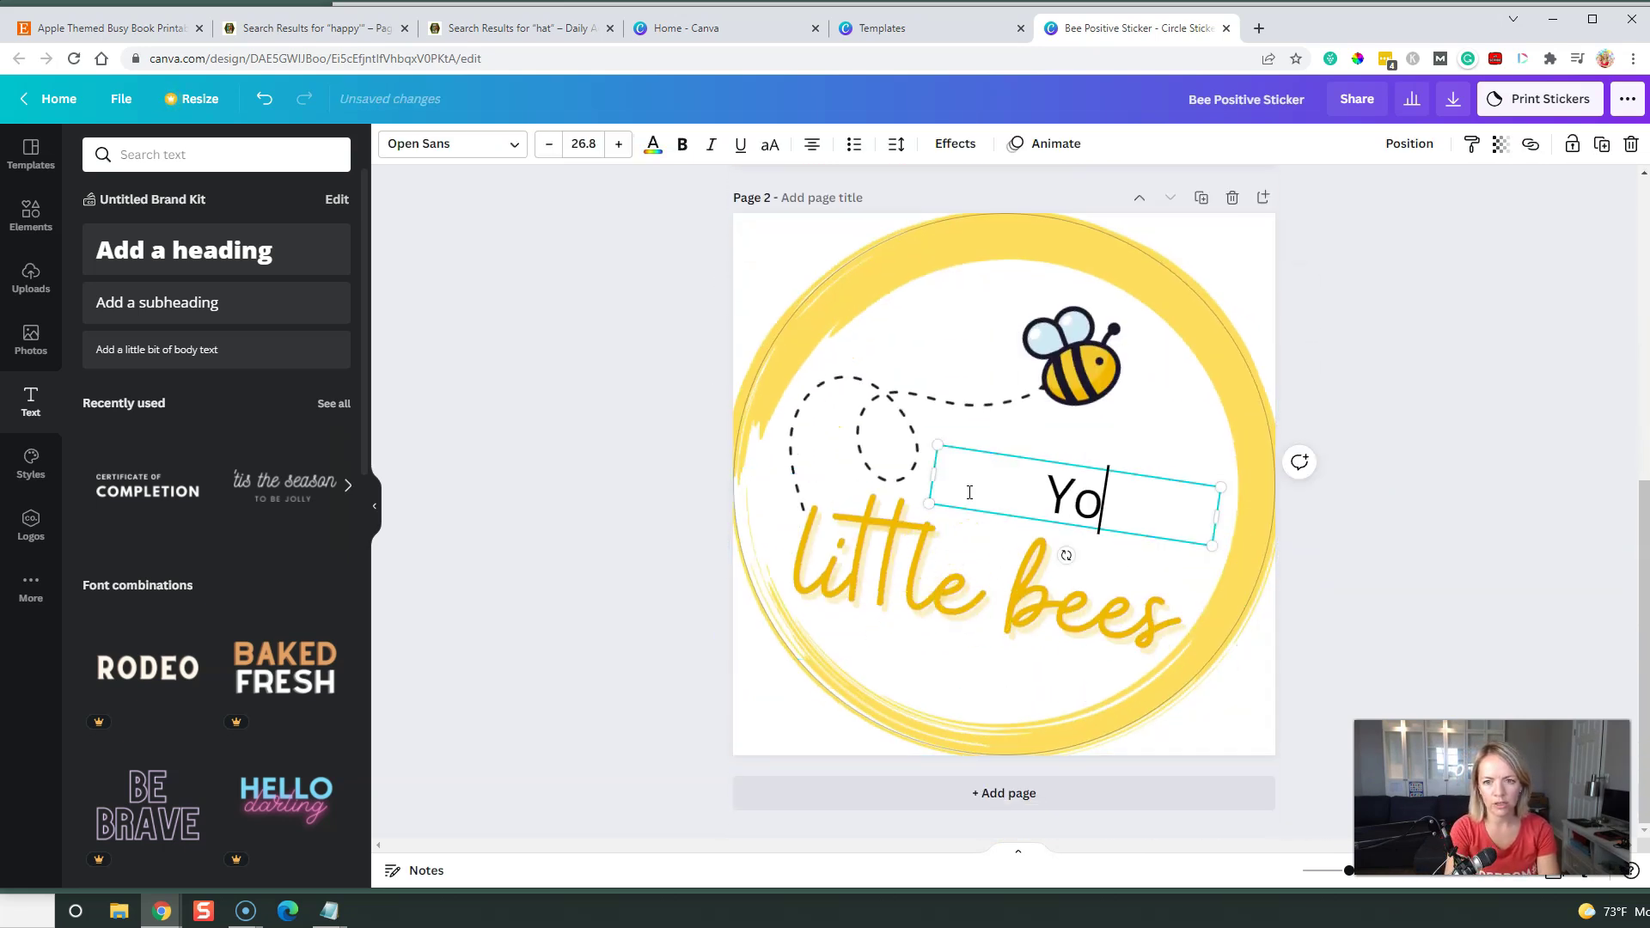
key(BackSpace)
key(BackSpace)
key(BackSpace)
text(are)
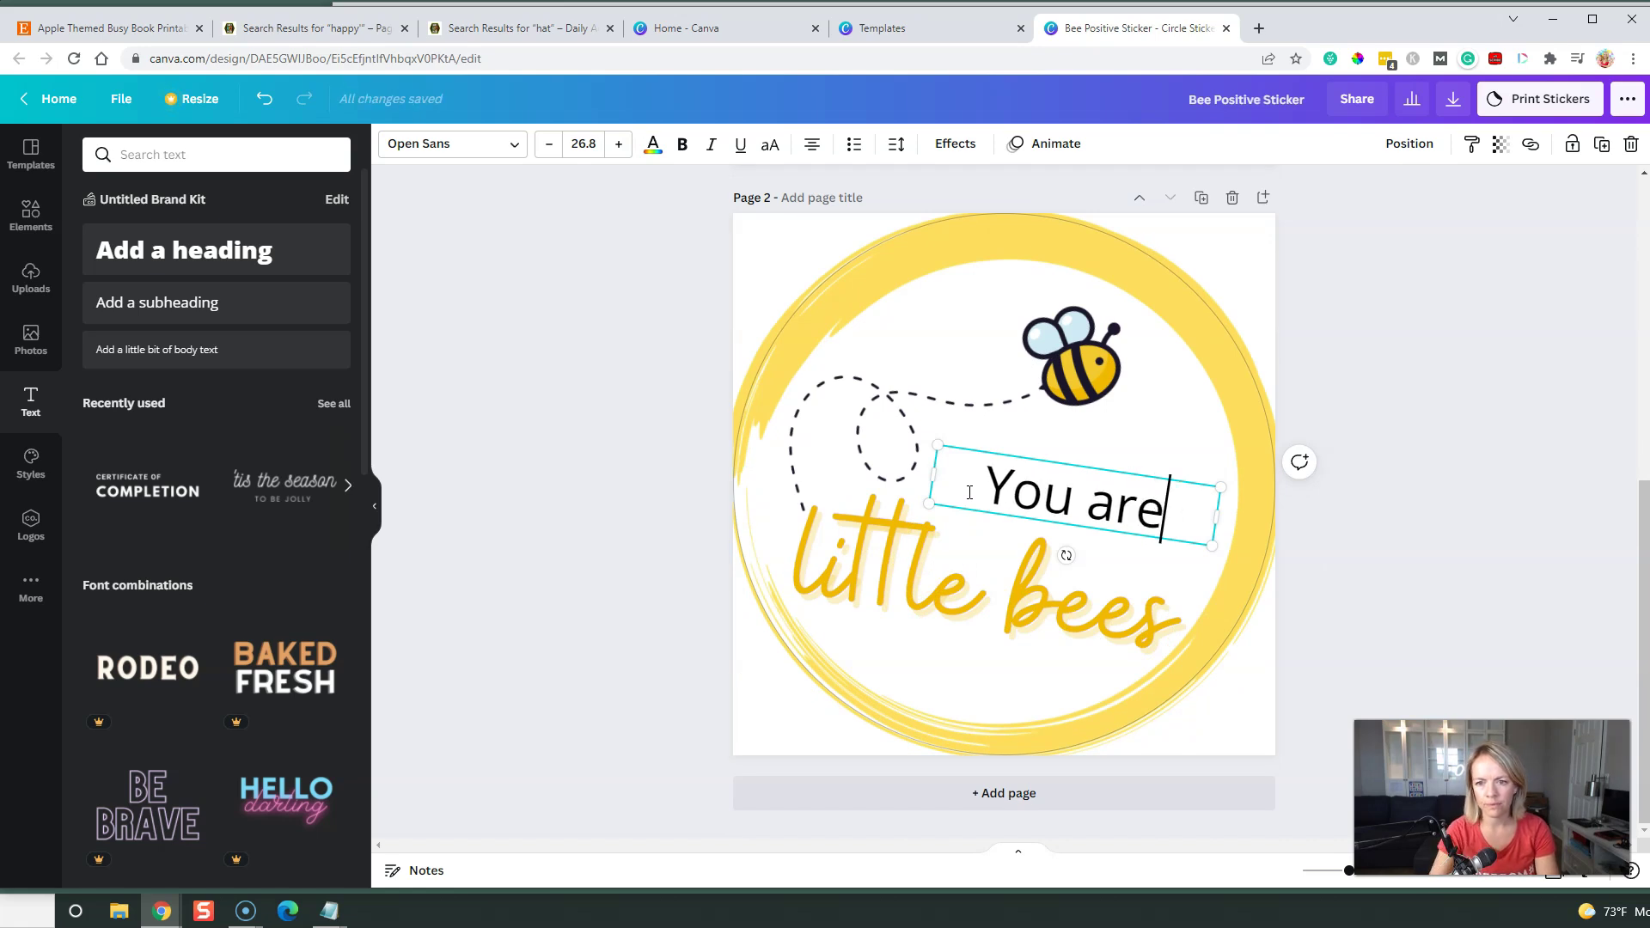
click(935, 561)
click(934, 560)
text(bea)
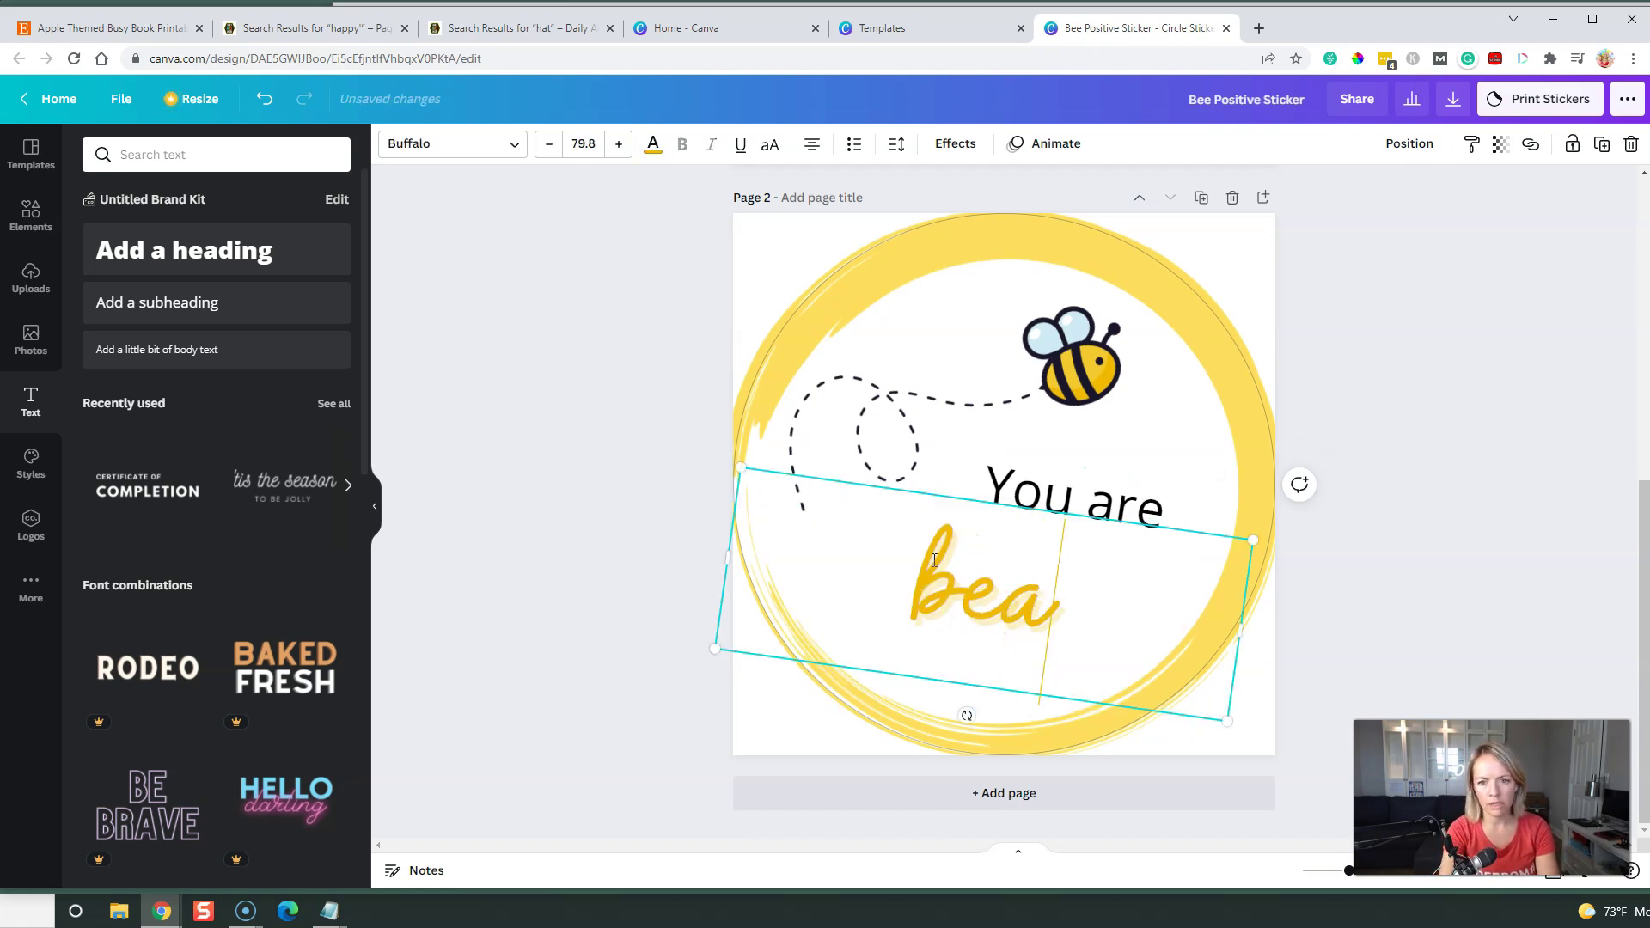
key(BackSpace)
text(ee)
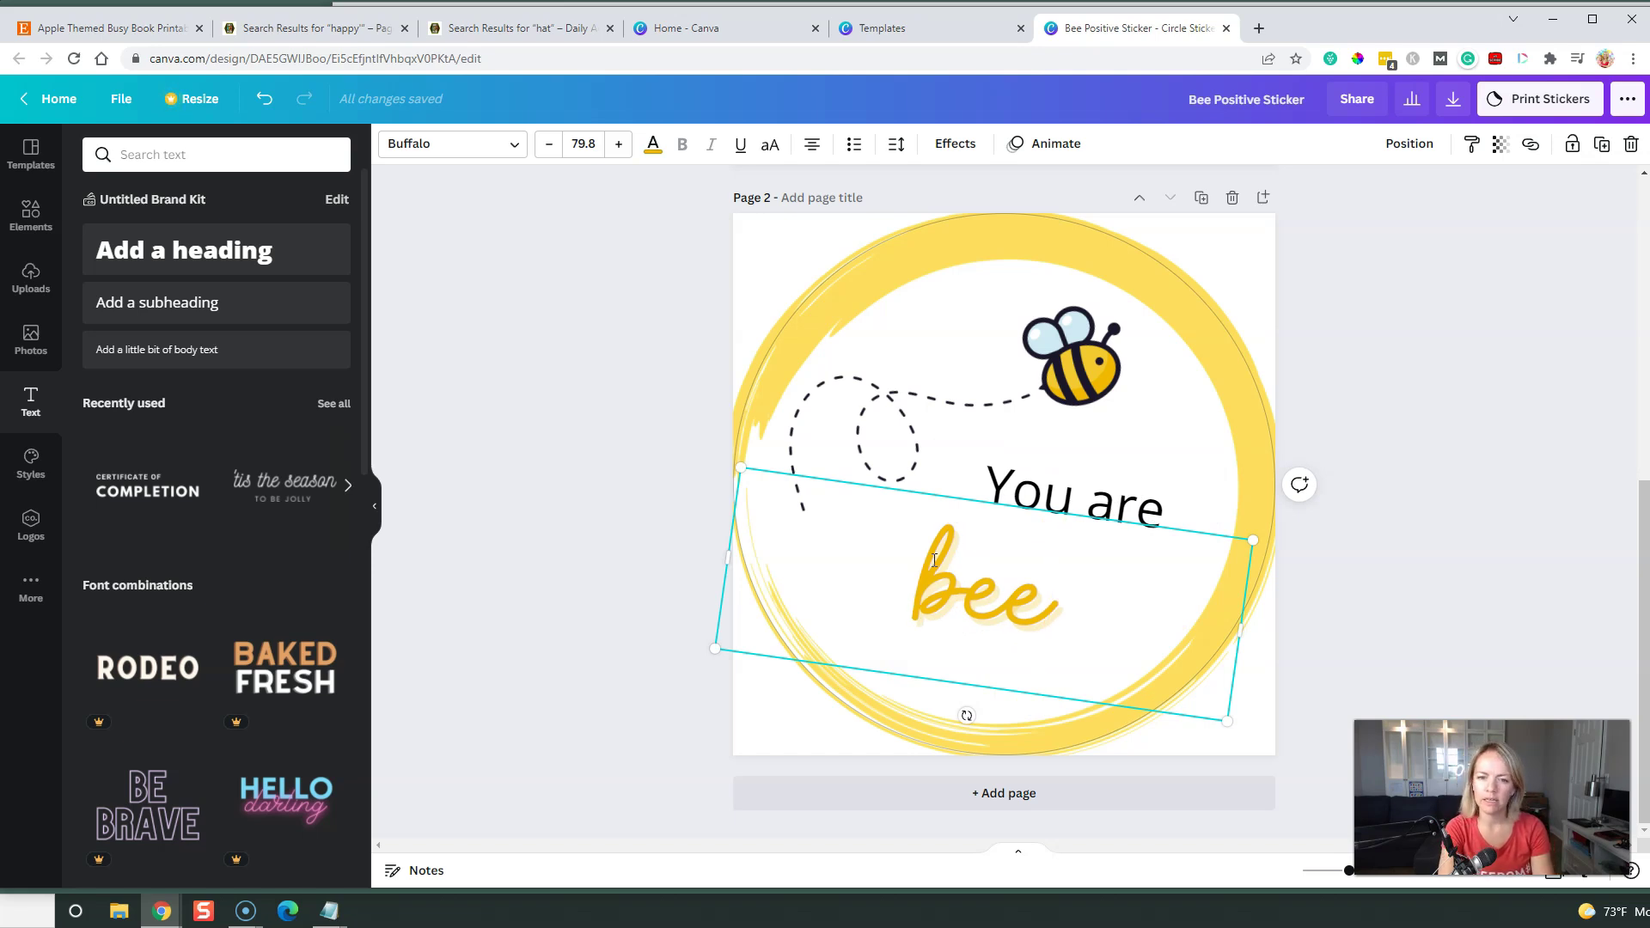
text(autiful)
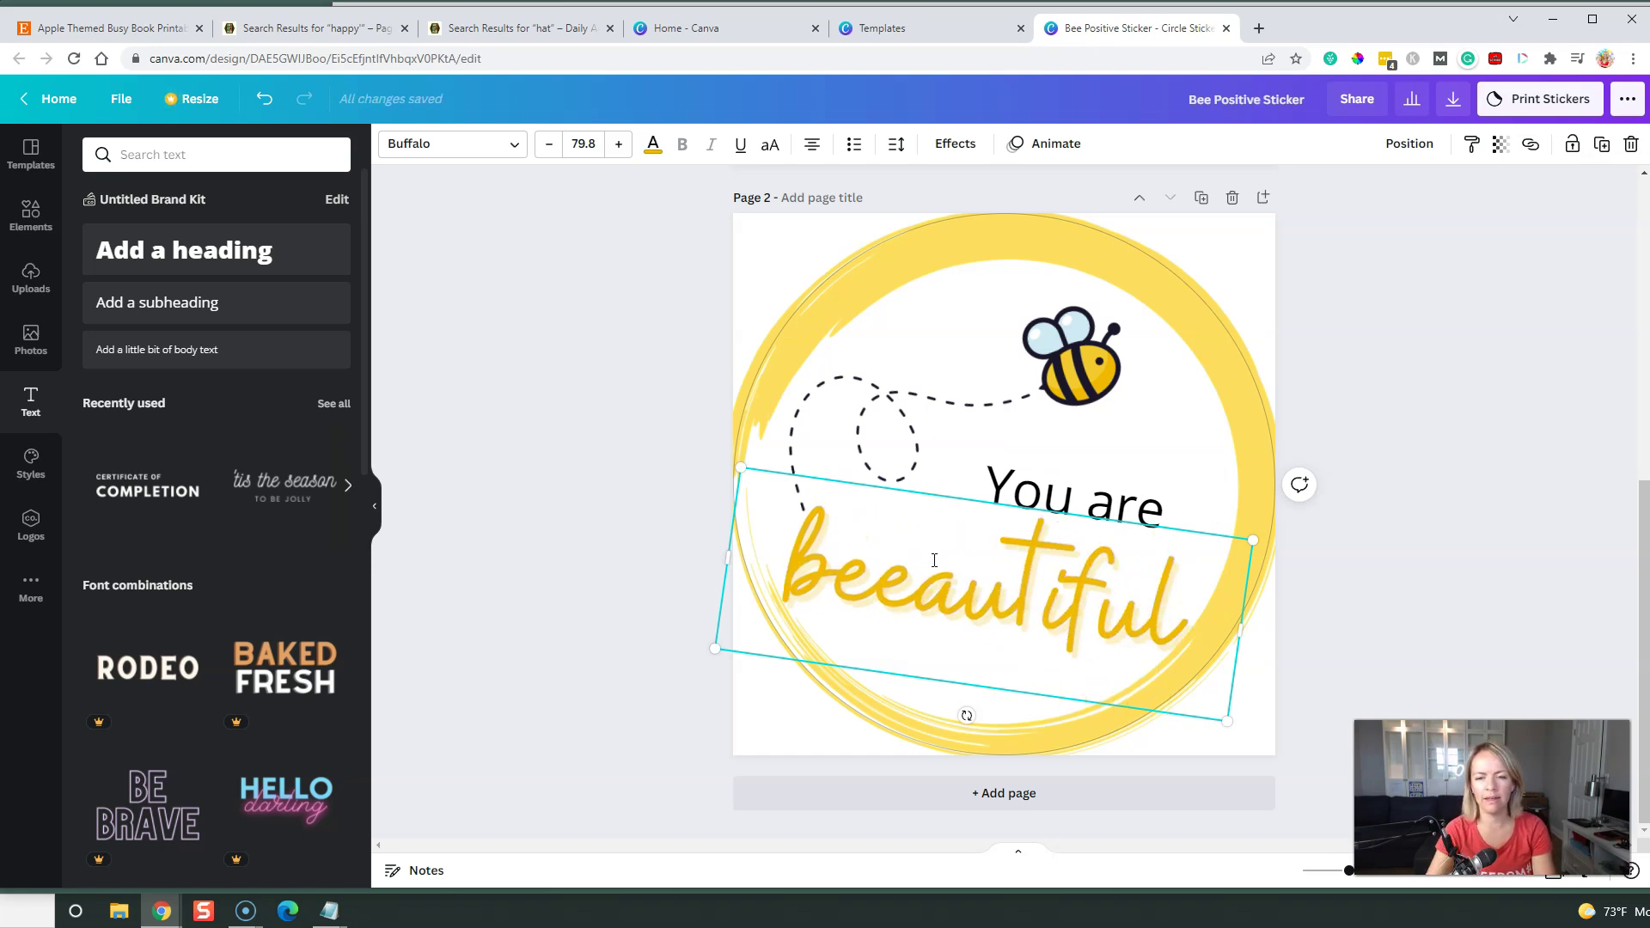
Move 'You are' onto the arc just above 'beeautiful'
click(1597, 477)
click(1075, 508)
drag(1075, 509, 916, 512)
click(1001, 563)
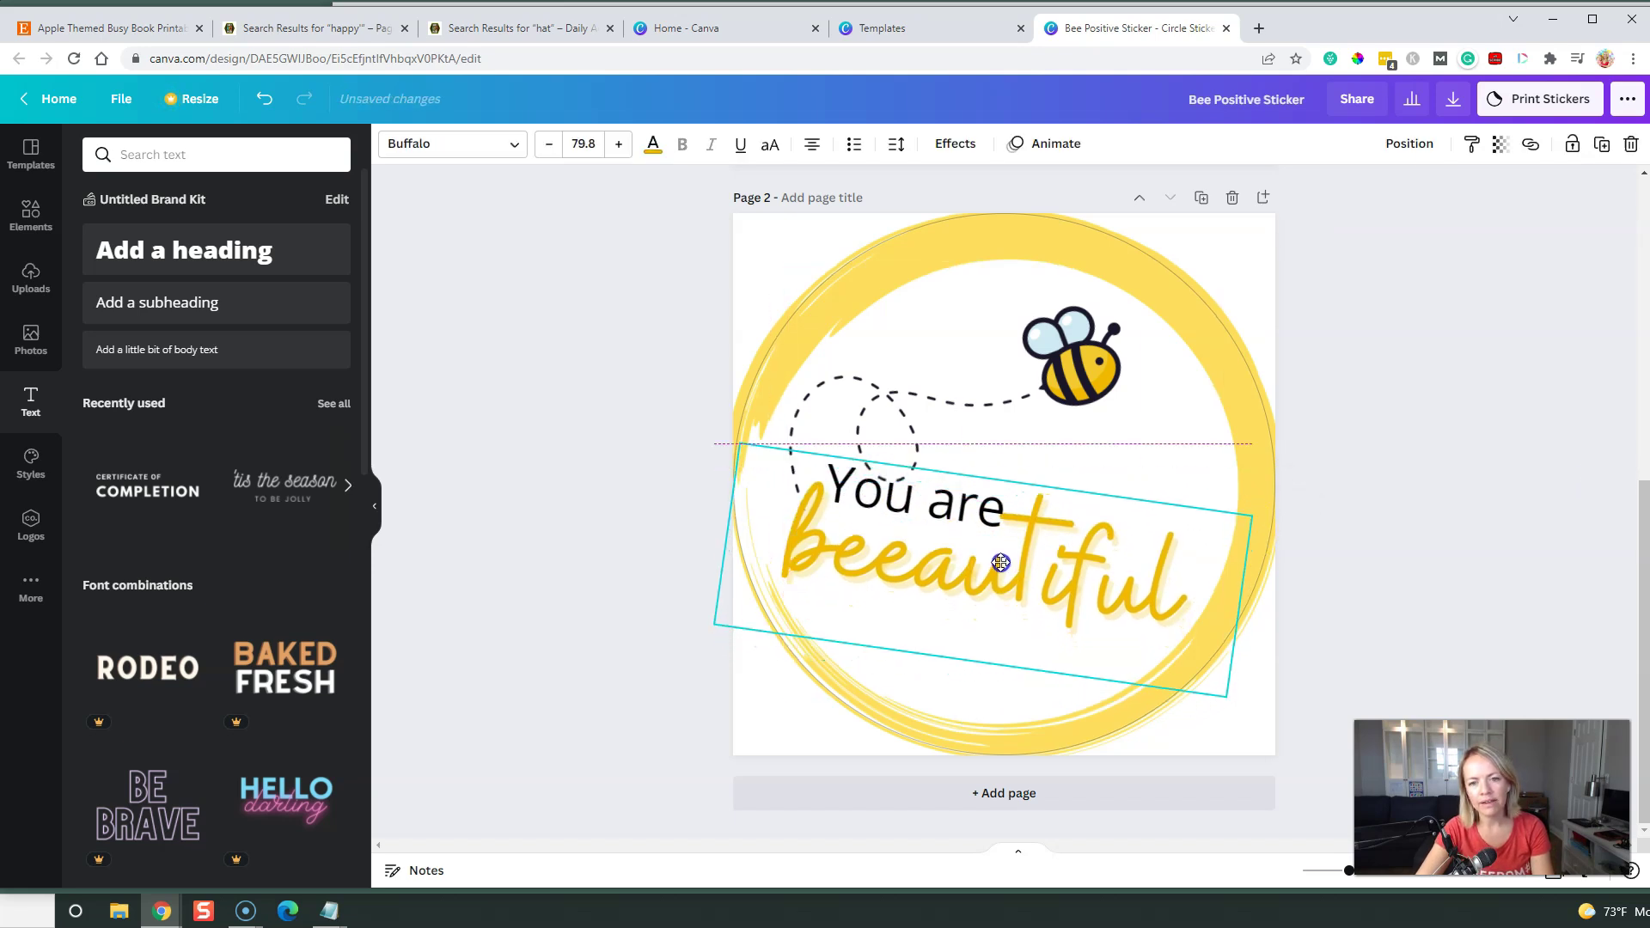
drag(1001, 562, 955, 516)
click(1433, 478)
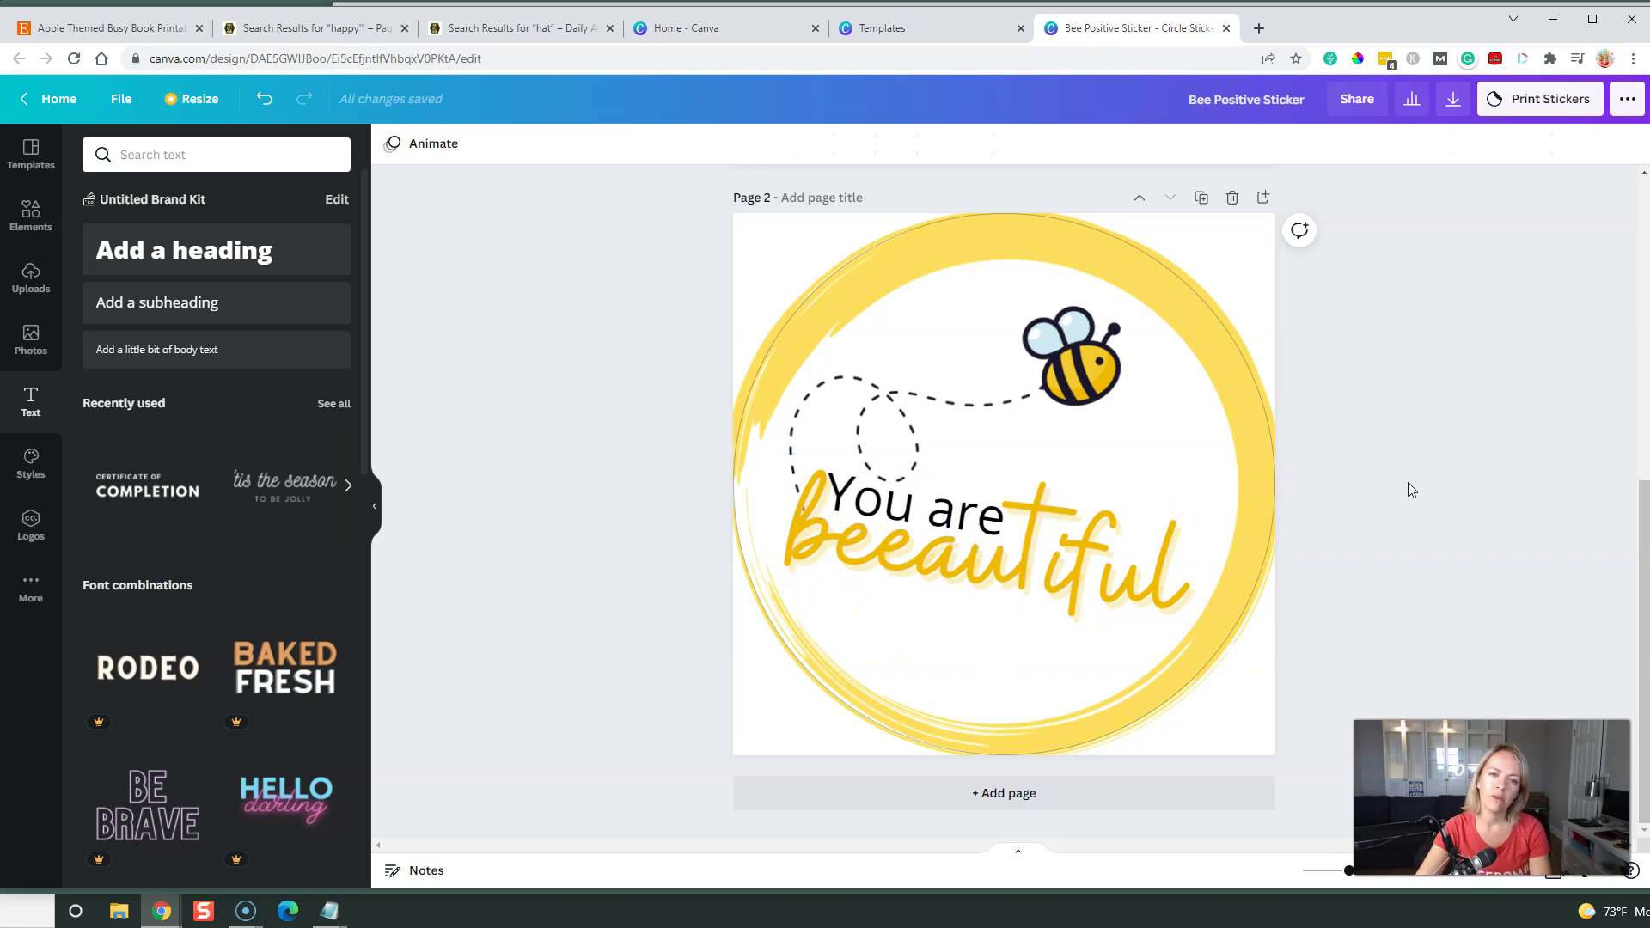
click(992, 519)
click(1422, 478)
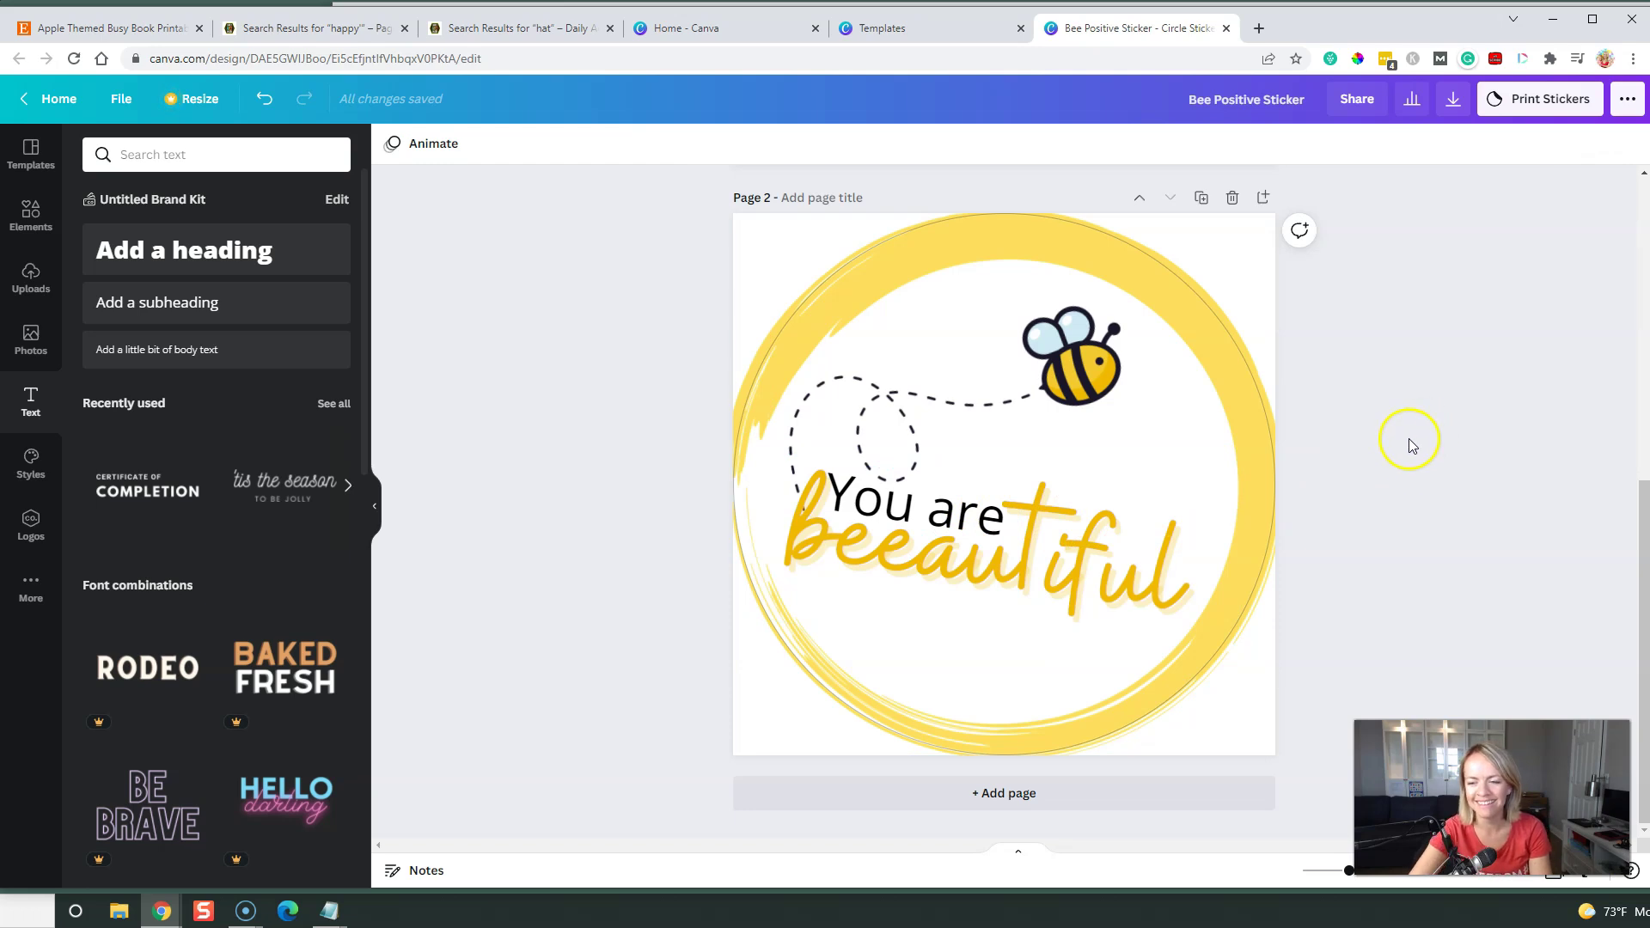
Duplicate Page 2 as Page 3 and retype its texts as 'Bee' and 'Nice!'
click(1201, 198)
click(939, 550)
double_click(939, 550)
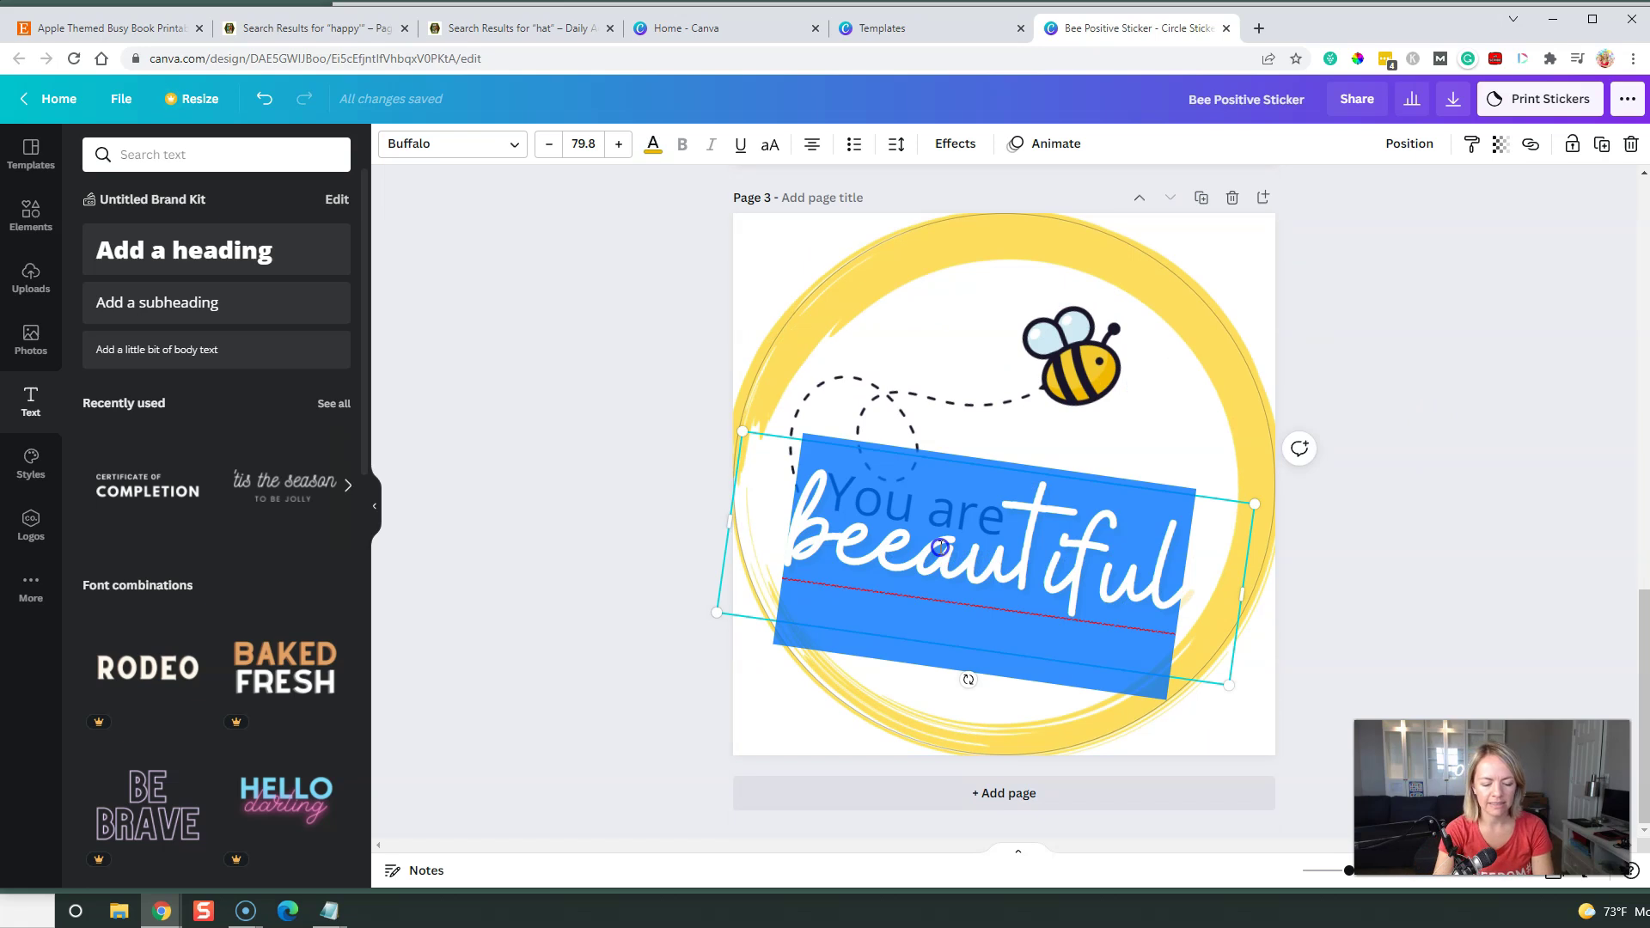
text(Bee)
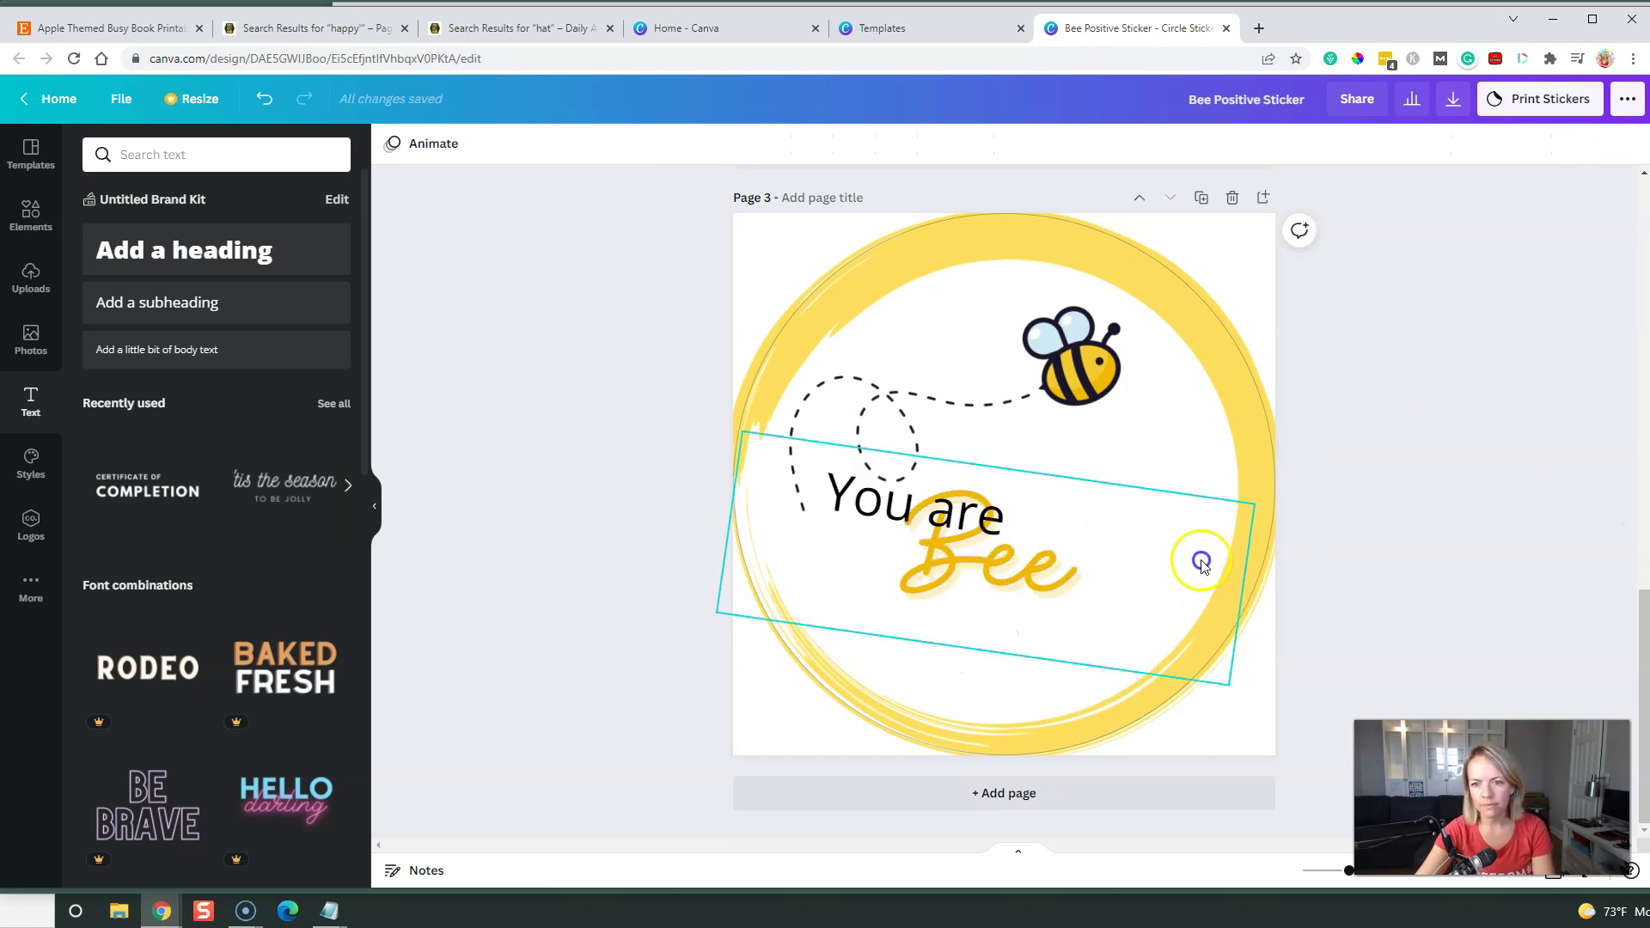
click(857, 507)
double_click(857, 507)
text(NIce!)
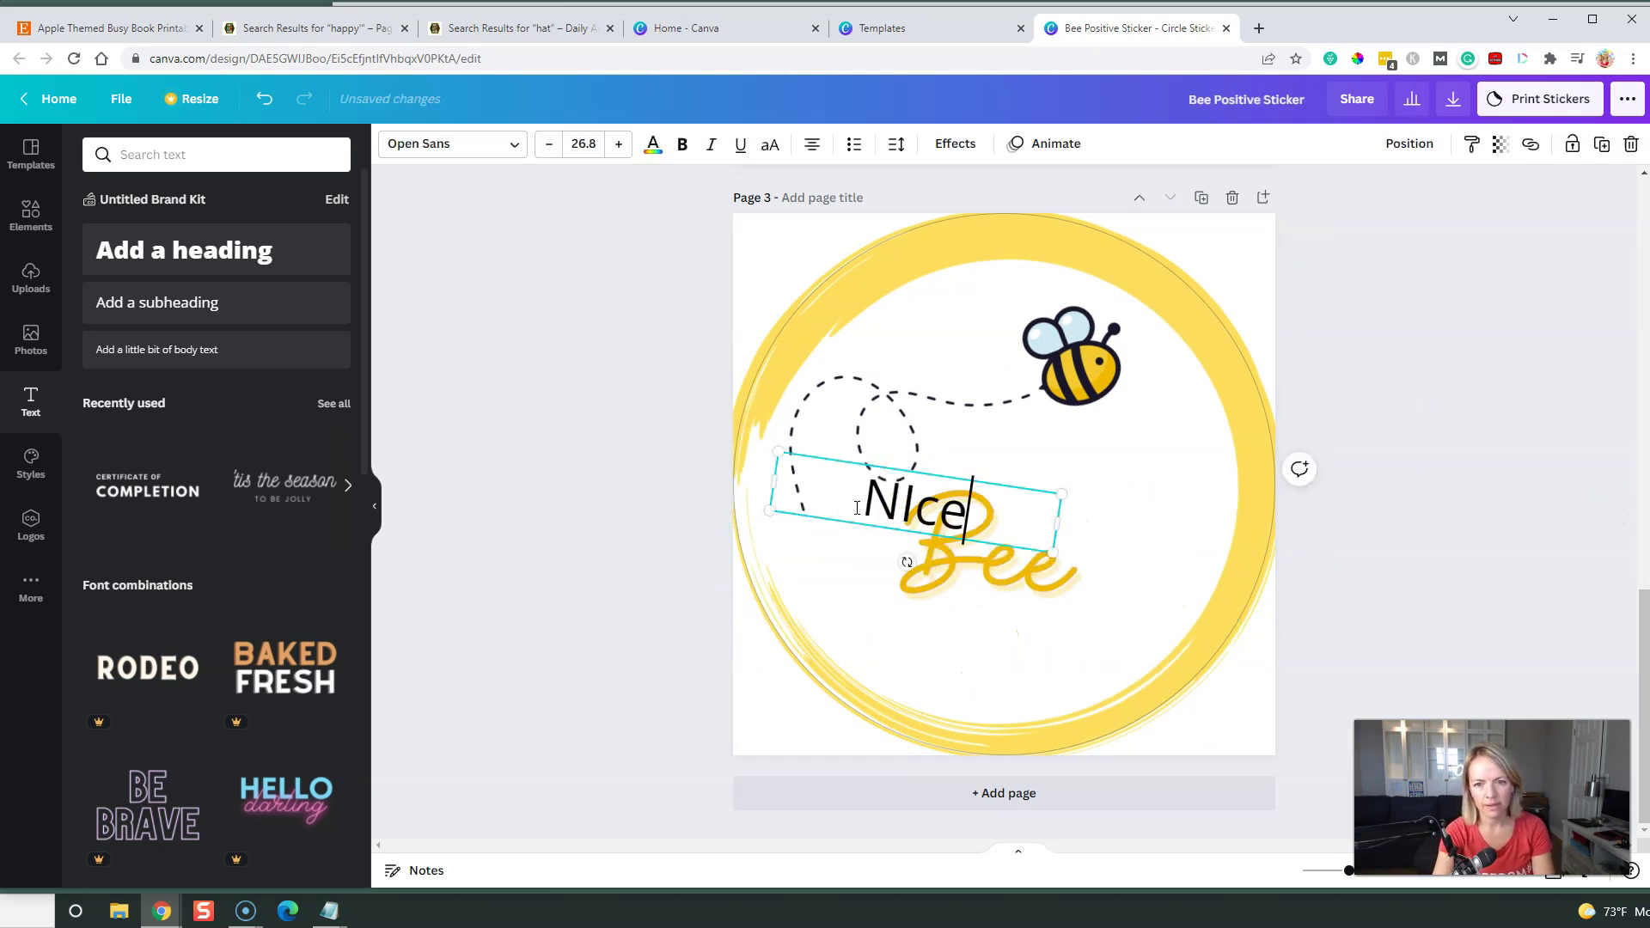
click(889, 504)
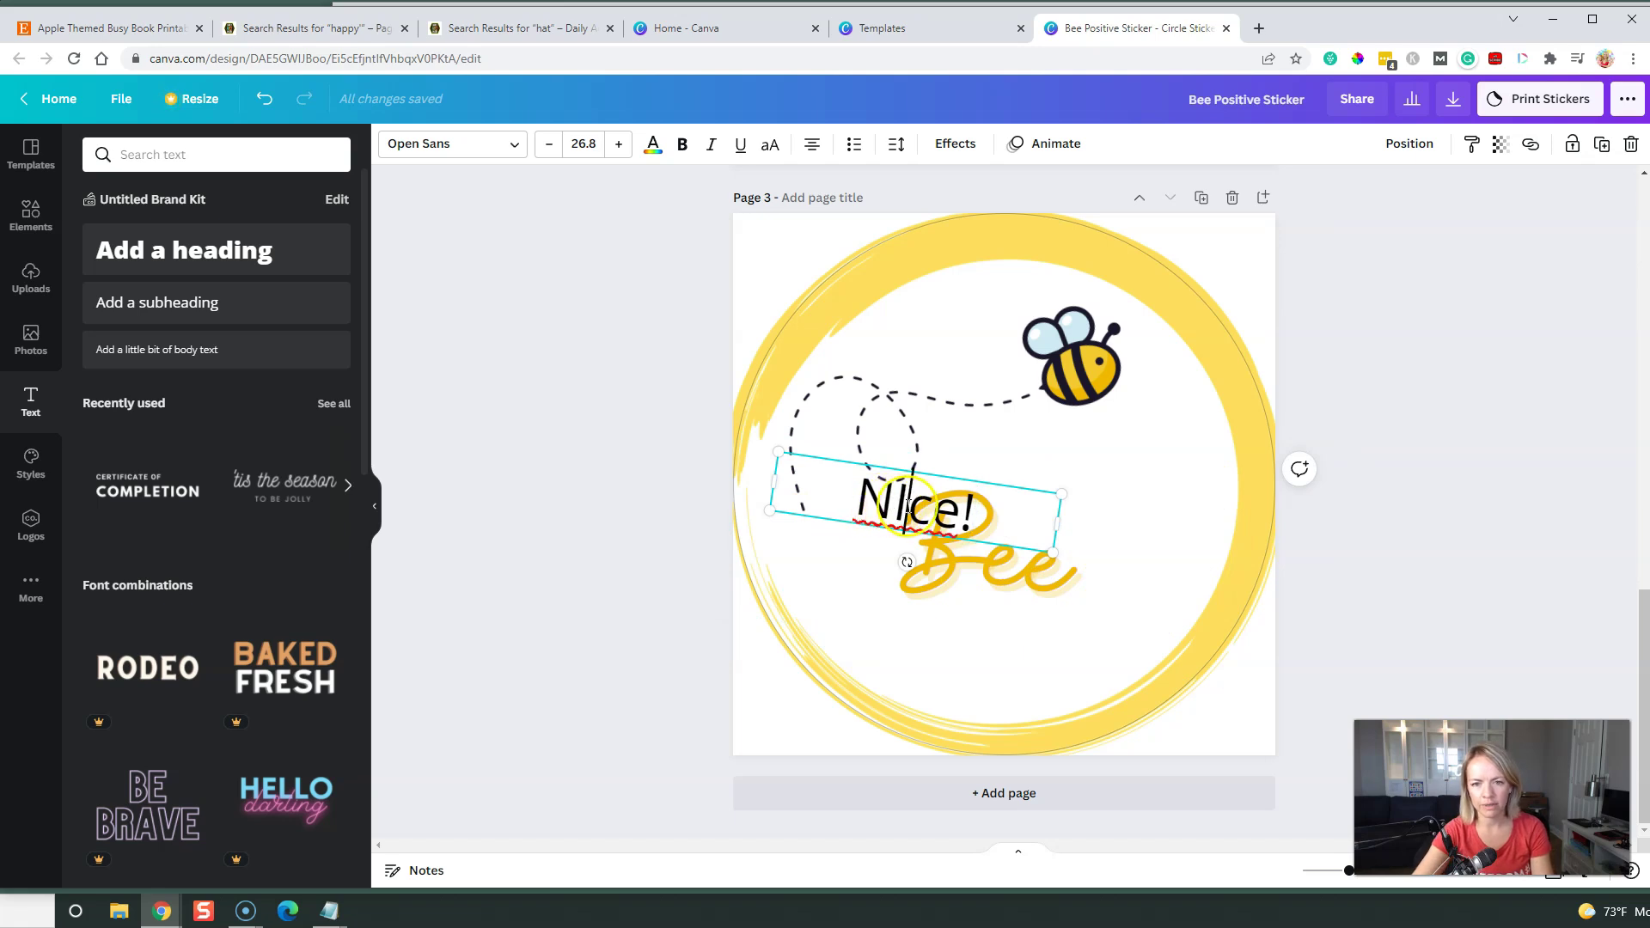
key(BackSpace)
text(i)
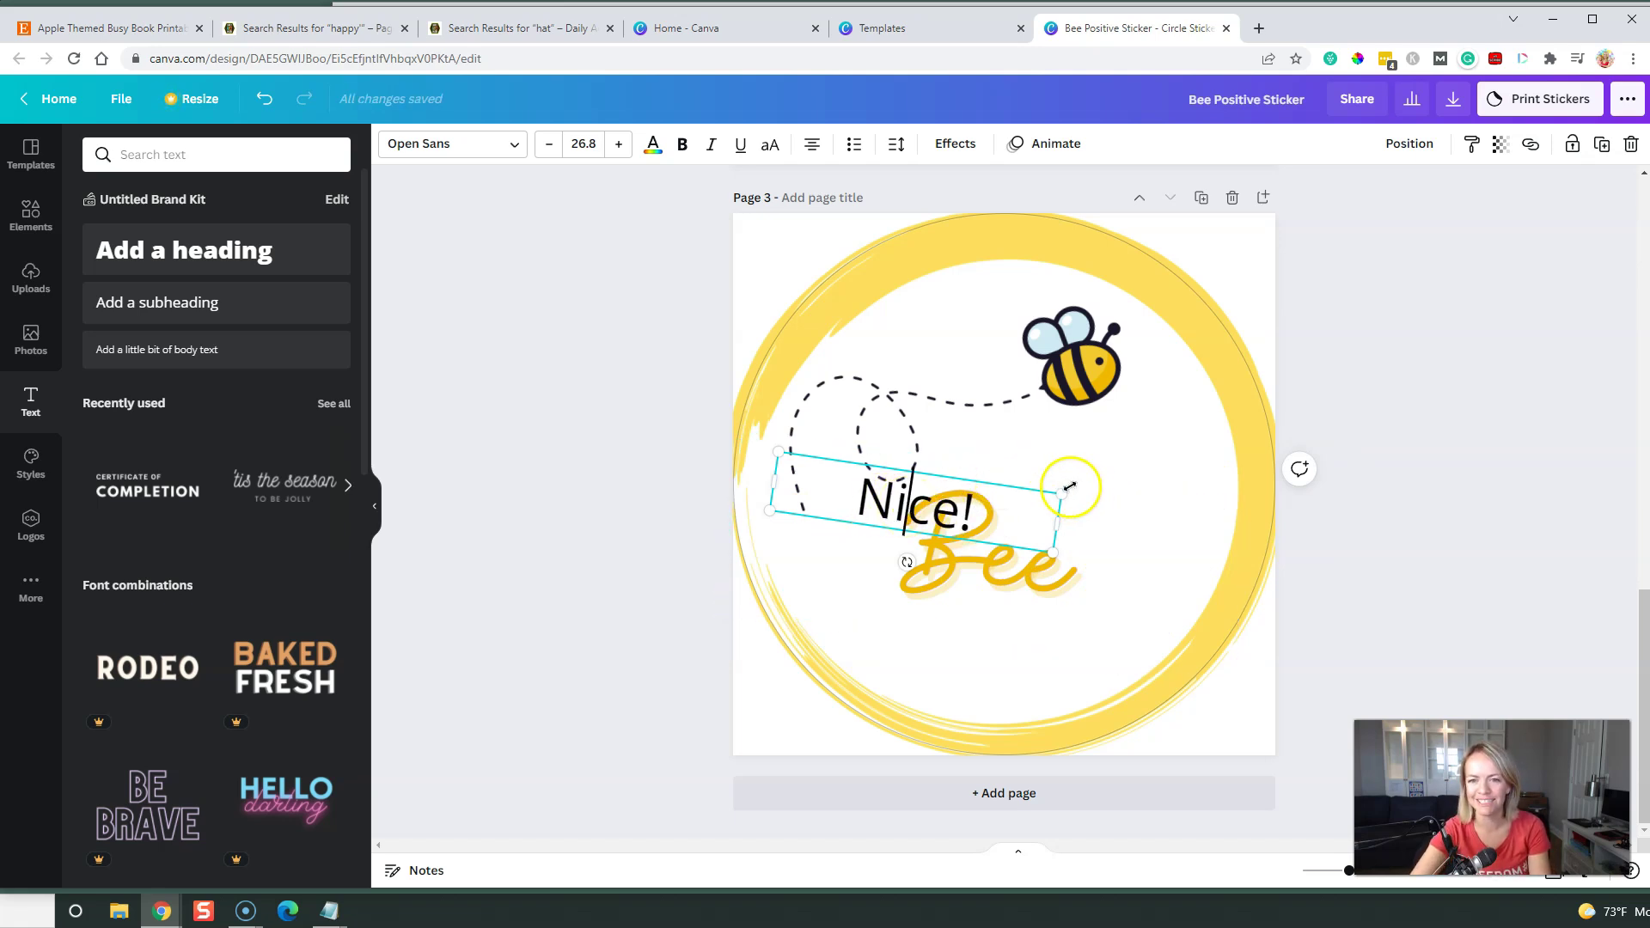
Enlarge 'Nice!', set it beside 'Bee', and tilt the small bee downward
drag(1070, 494, 1280, 382)
click(1400, 541)
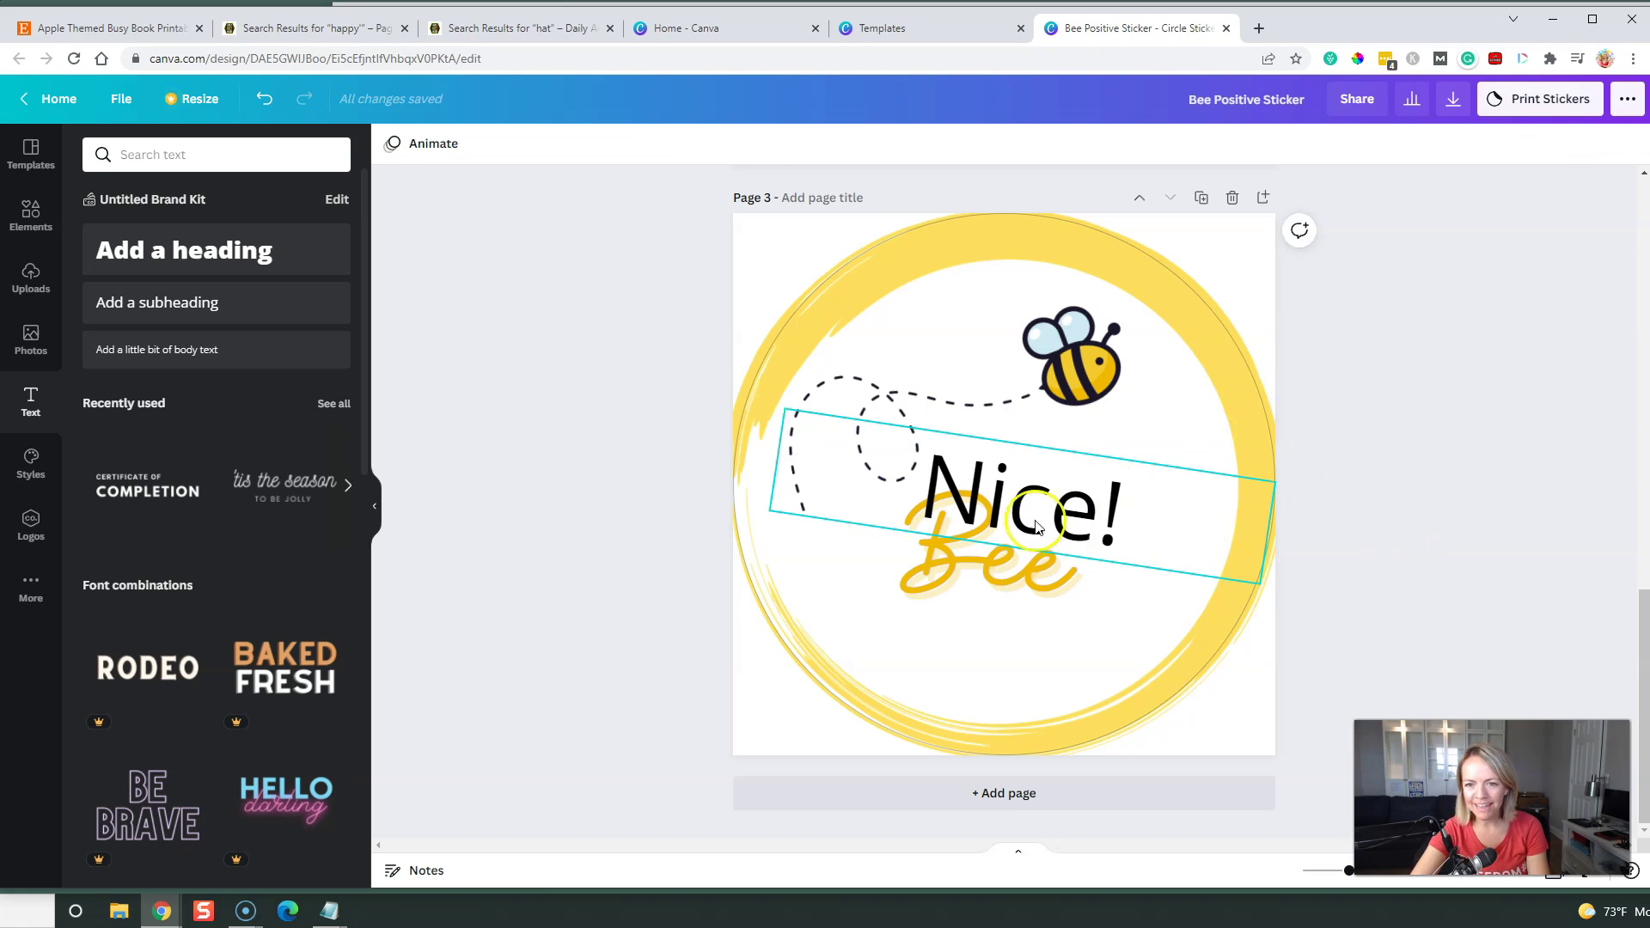
drag(1073, 540, 1010, 673)
drag(942, 521, 894, 468)
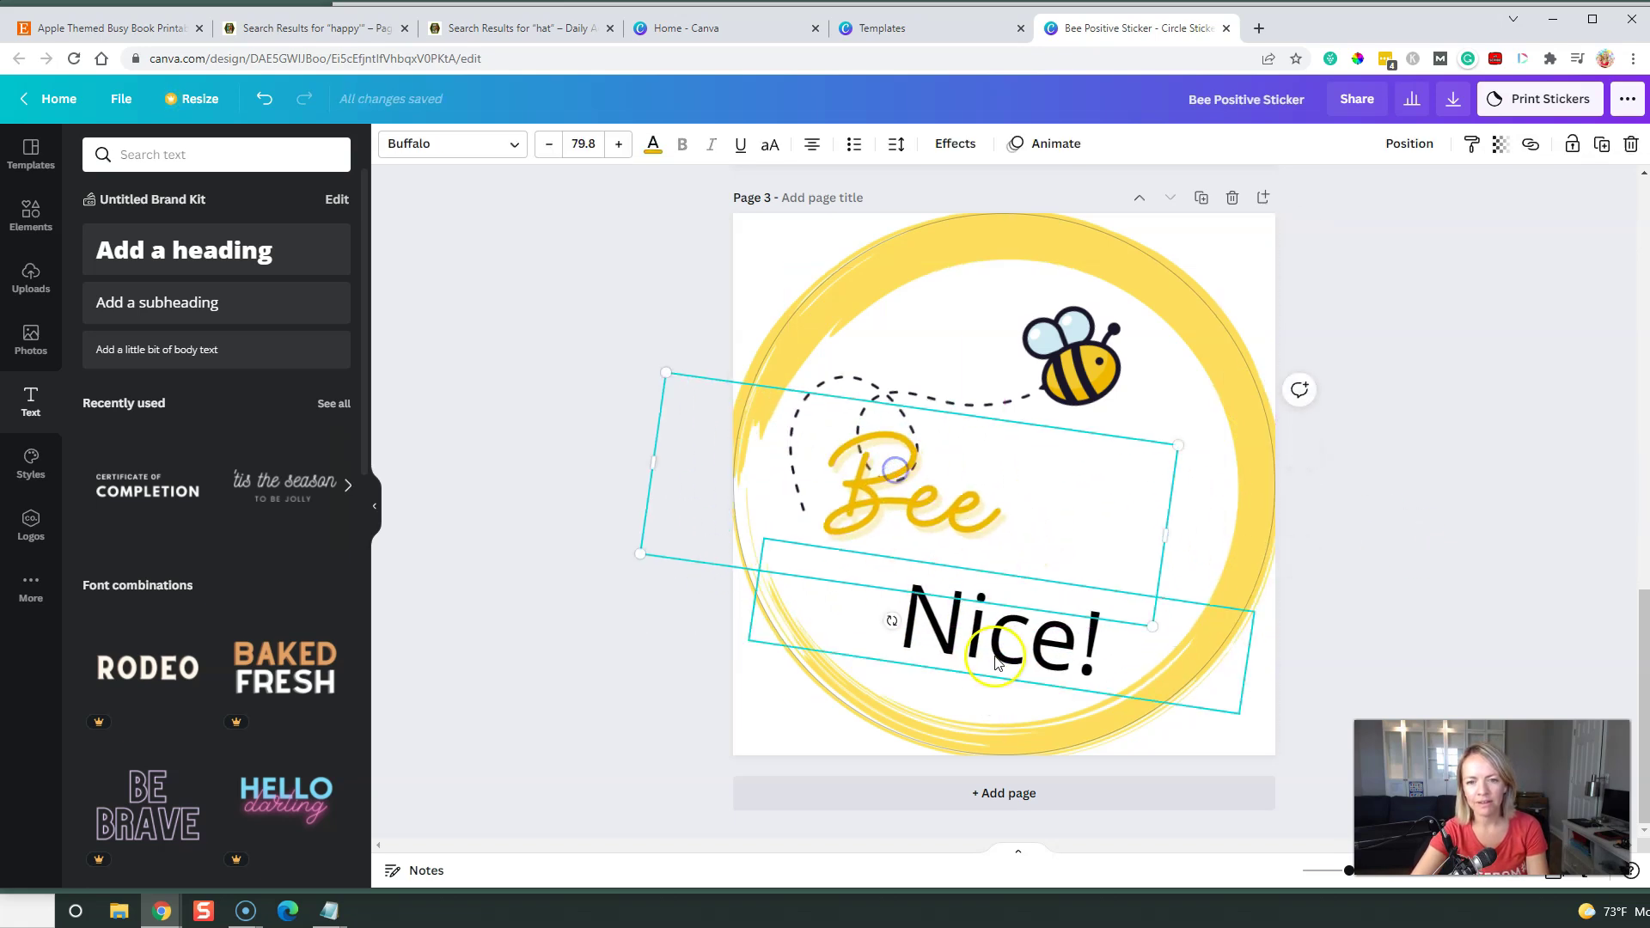
drag(1003, 641, 1114, 532)
click(1393, 399)
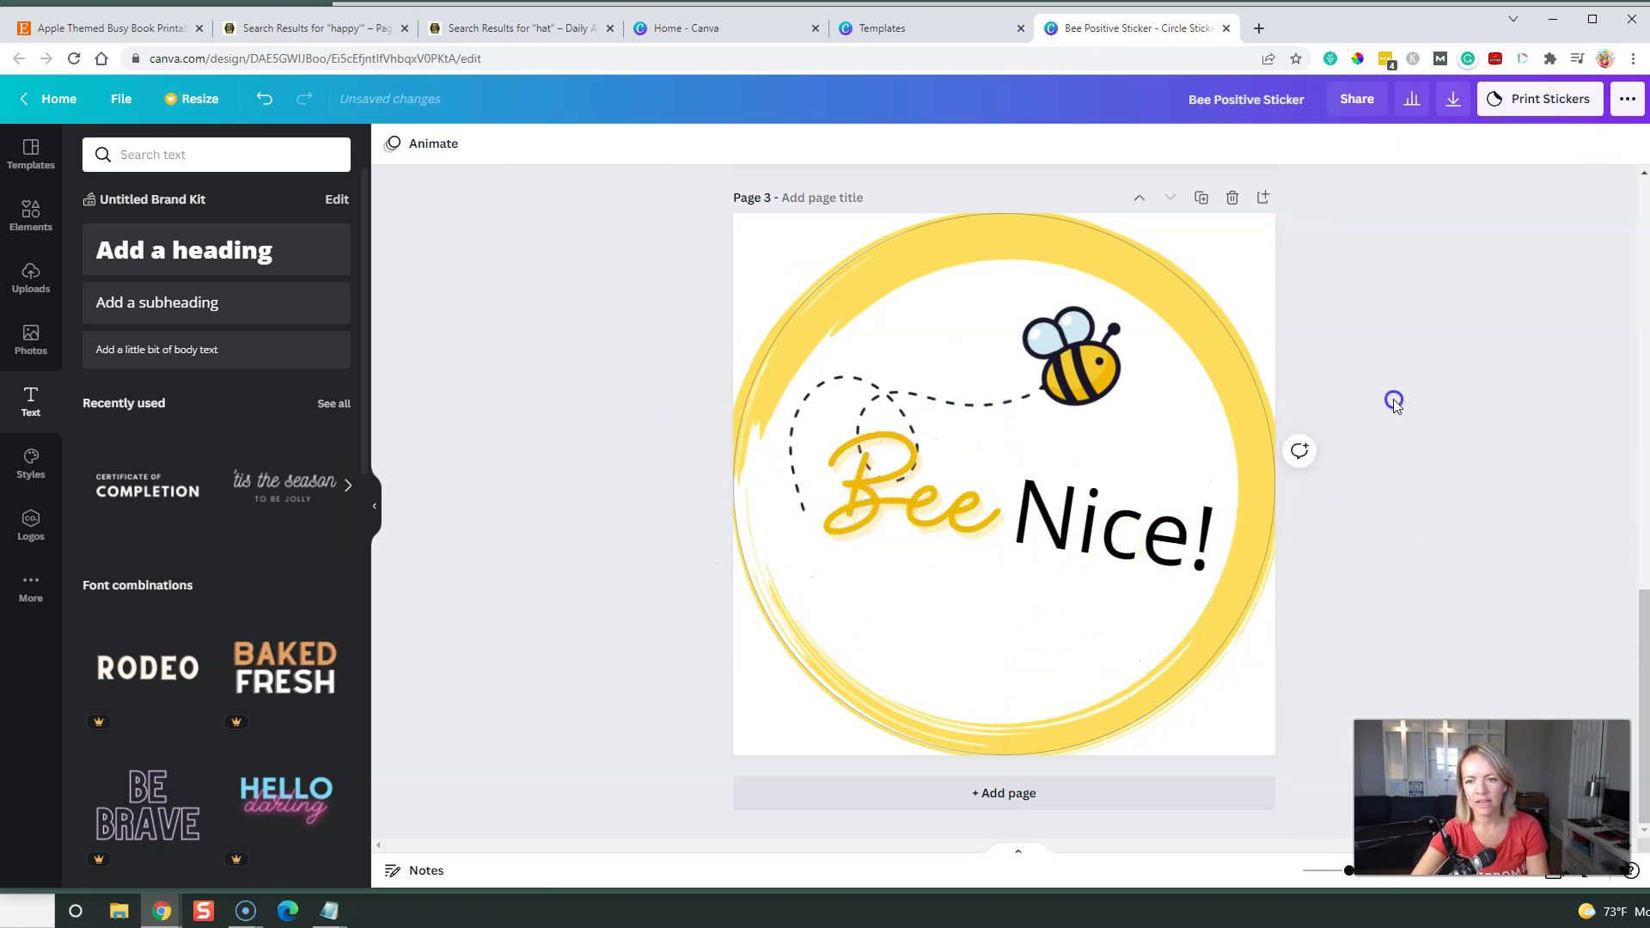
click(1102, 381)
drag(995, 501, 975, 503)
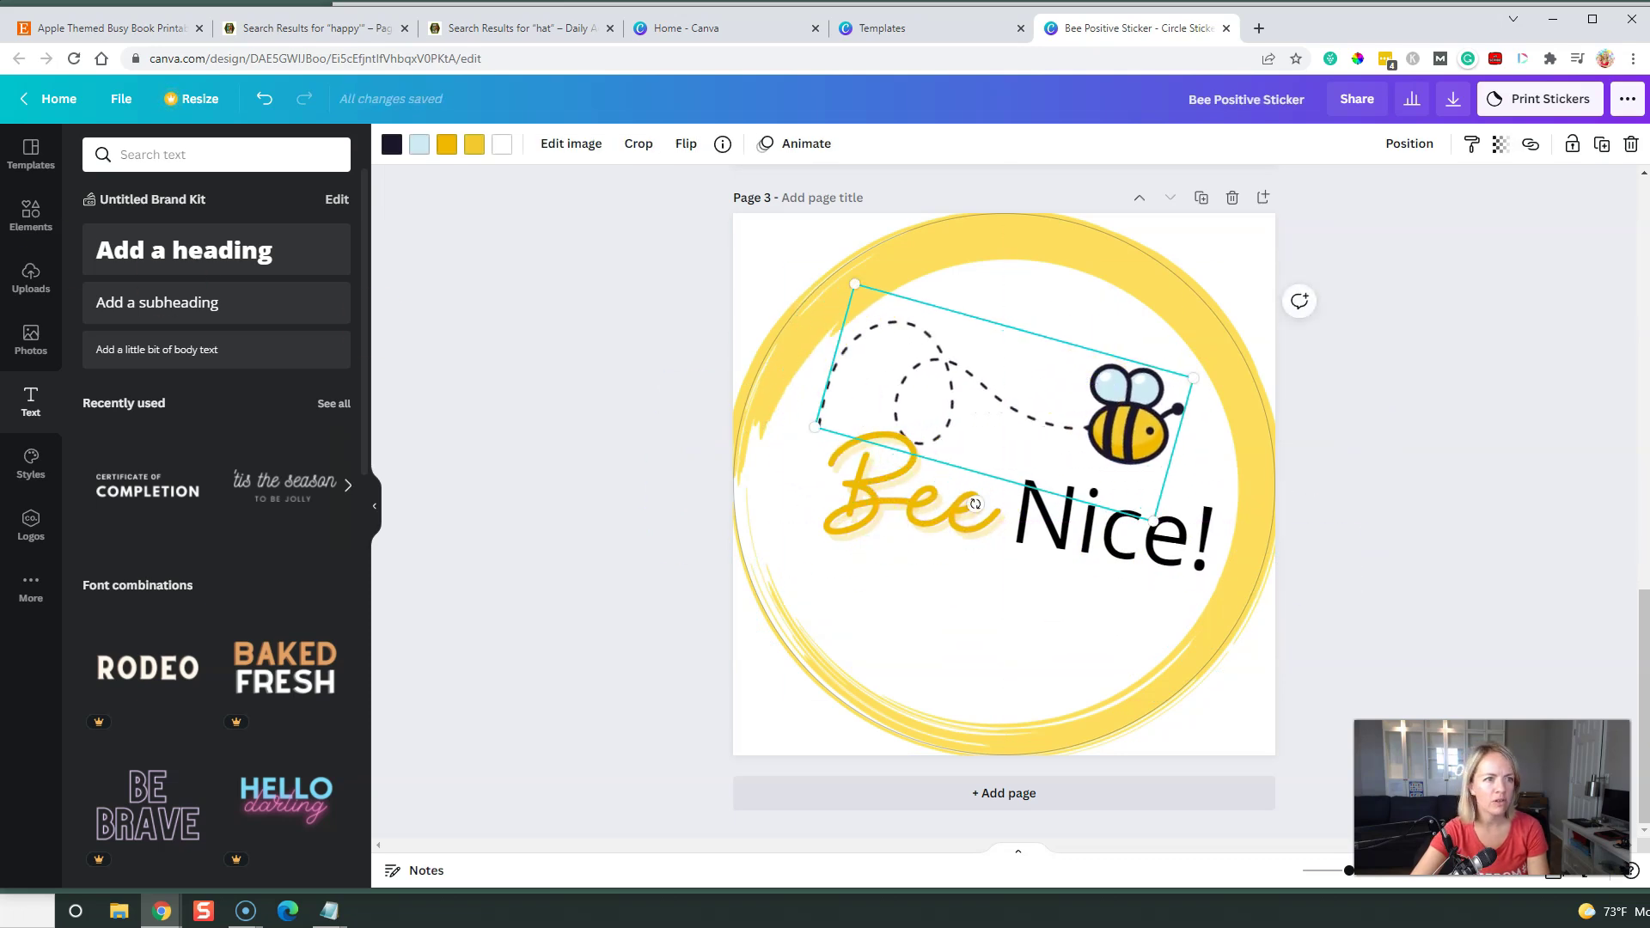
Search Elements for 'bee' and place the cute bee below the Bee Nice! text
click(31, 215)
click(169, 156)
text(bee)
key(Return)
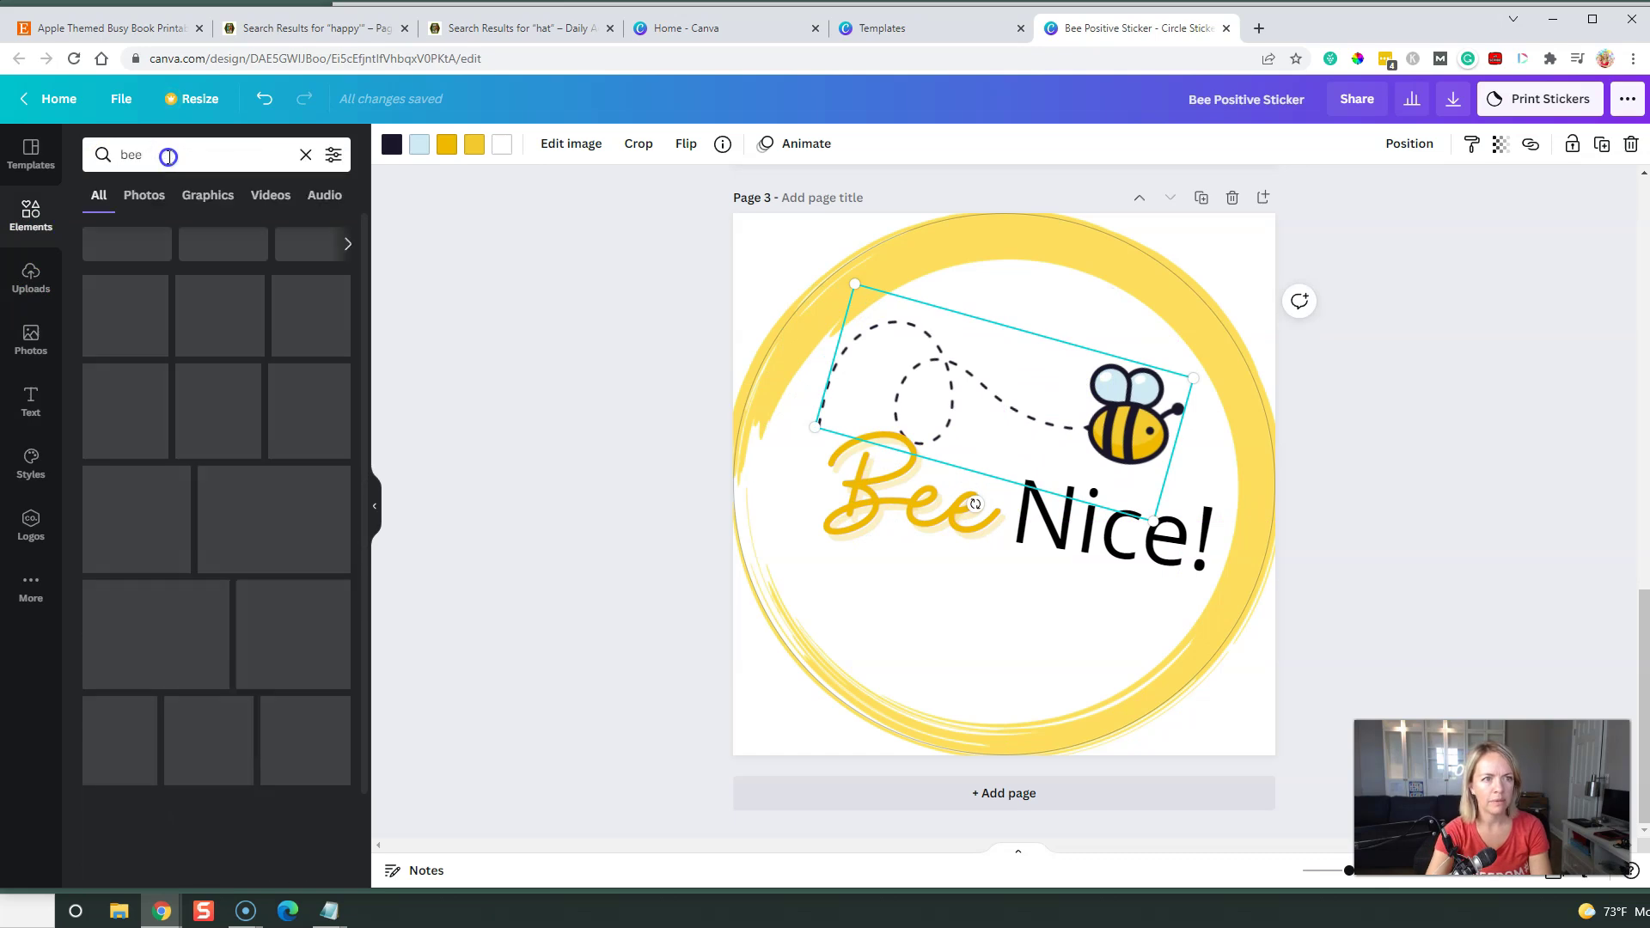
scroll(201, 539, down, 10)
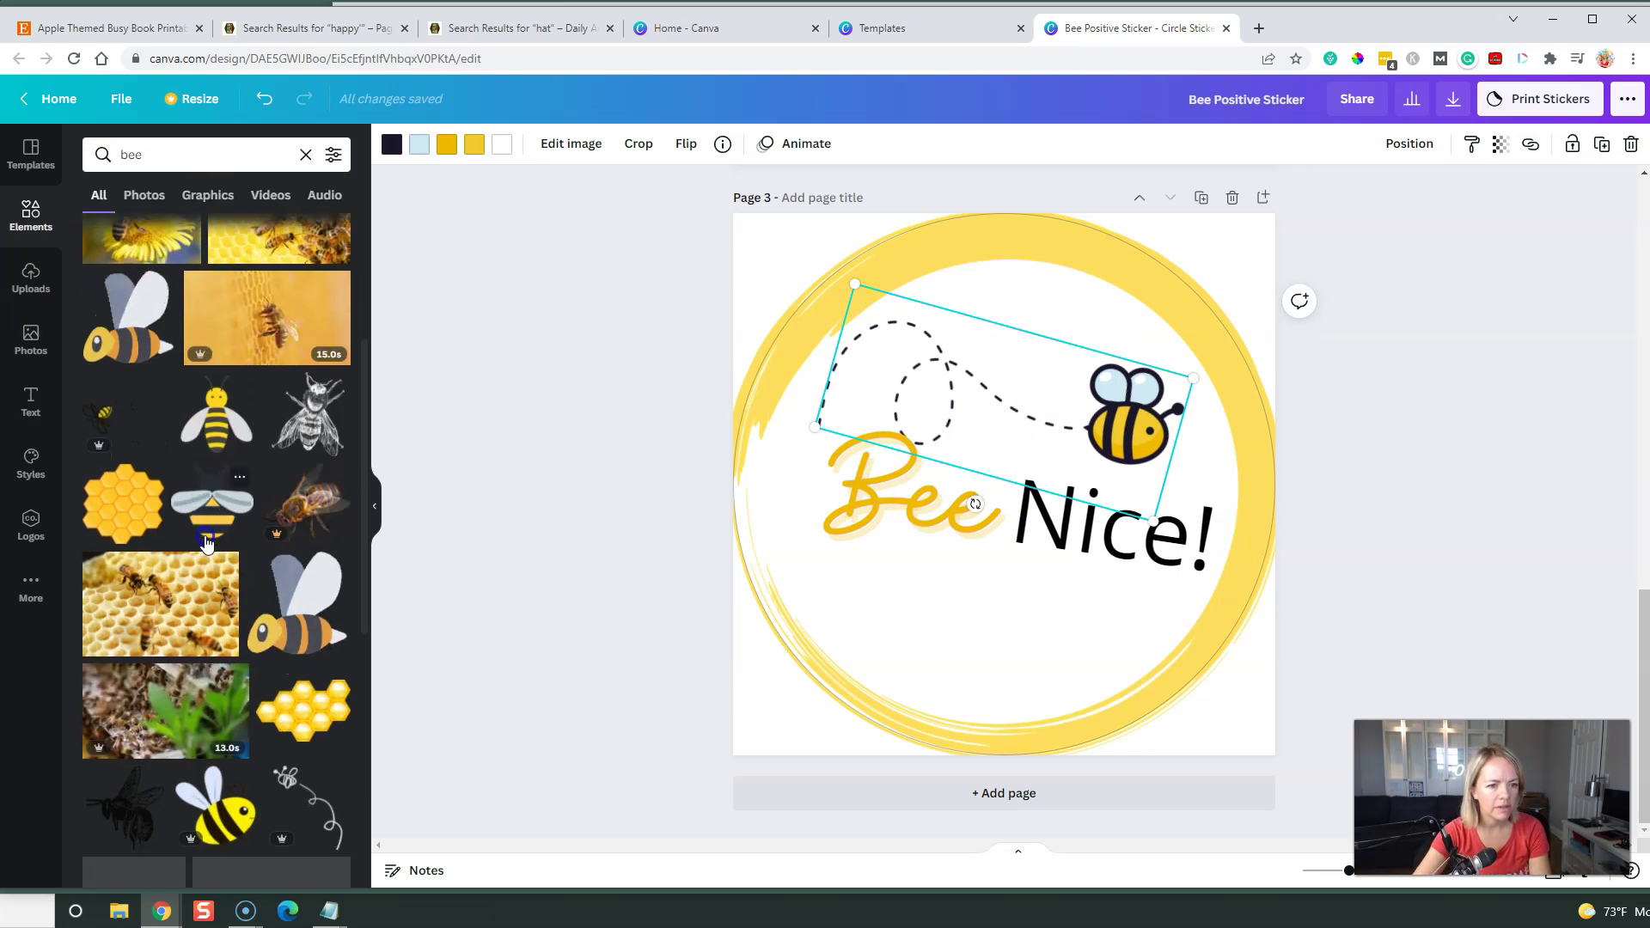
scroll(201, 545, down, 10)
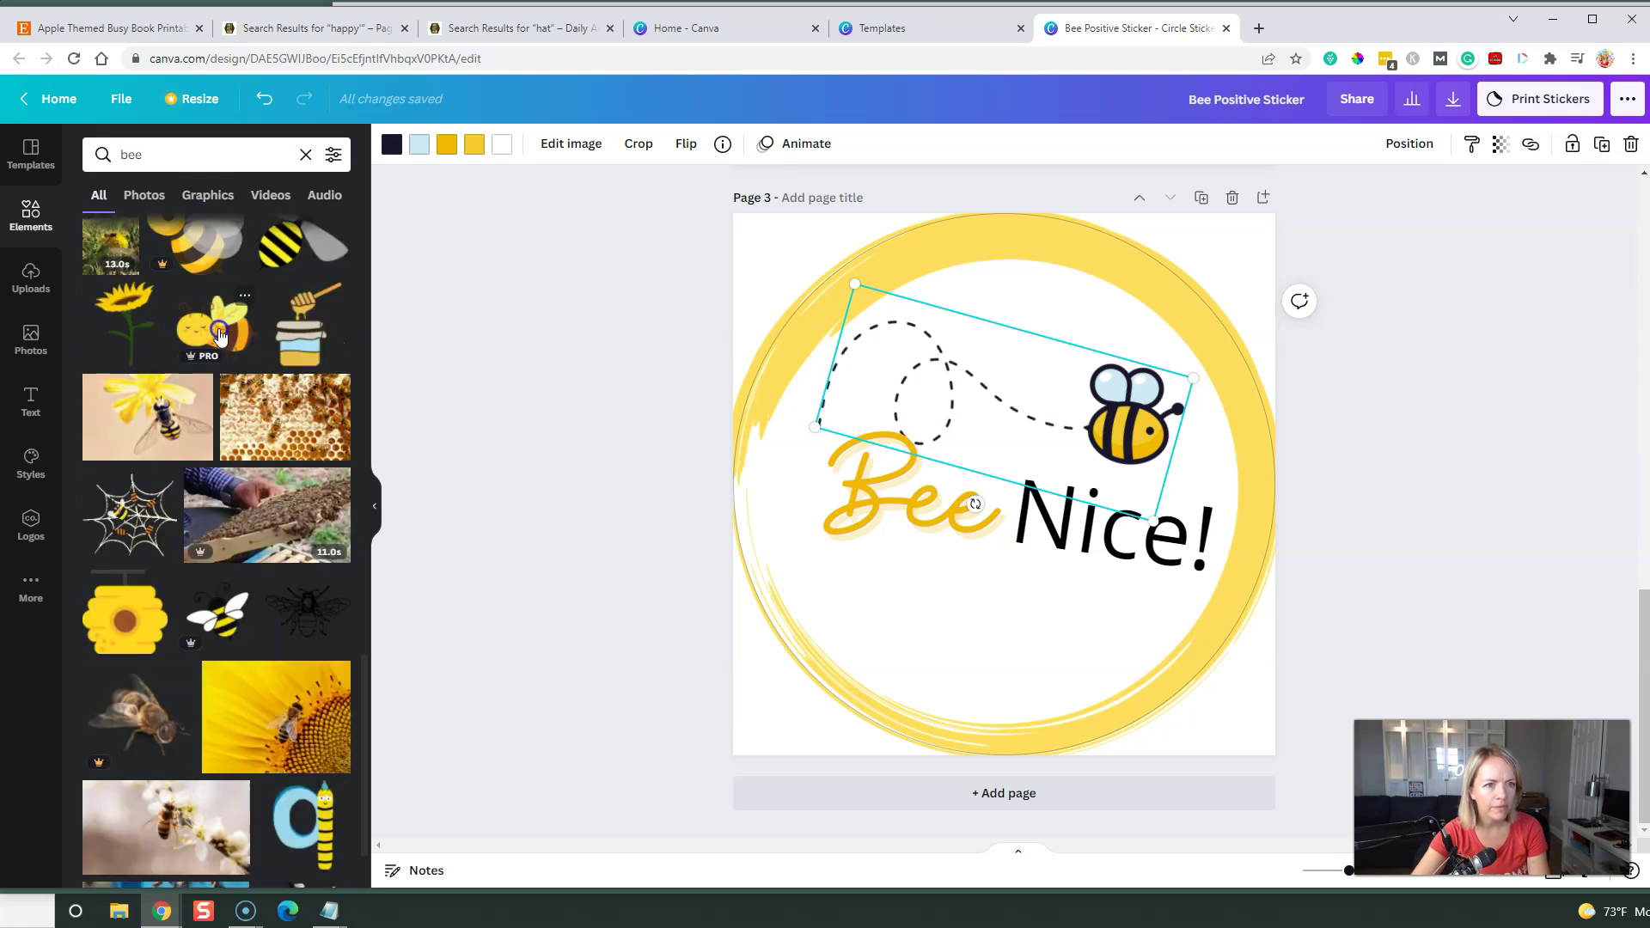
click(213, 325)
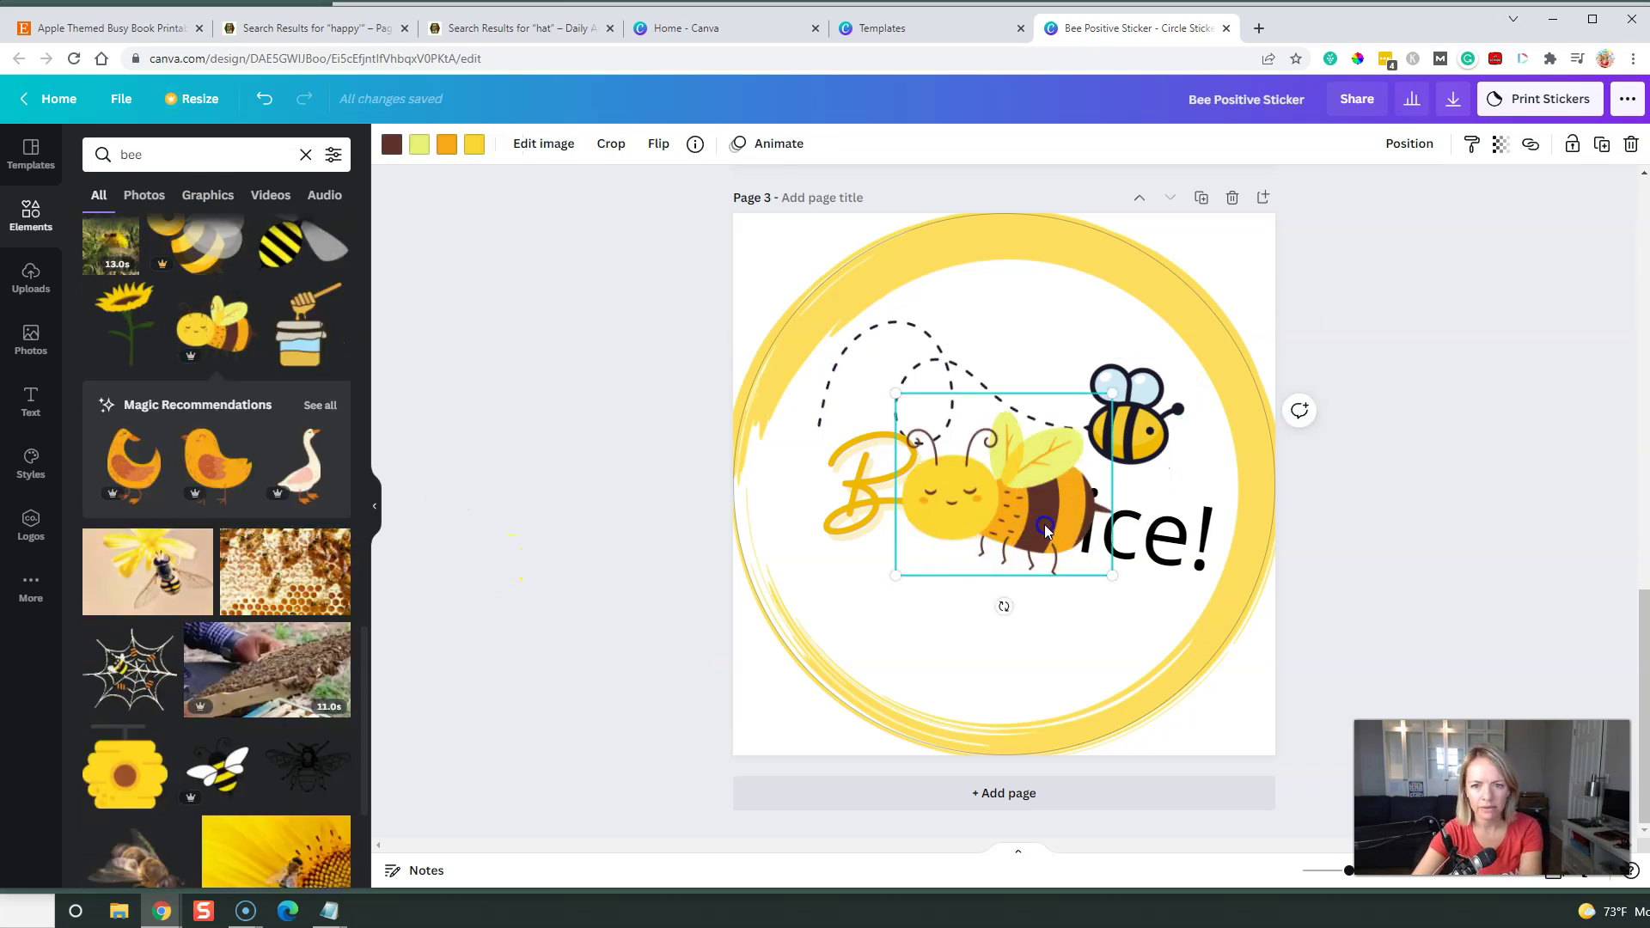
drag(1055, 550, 1044, 685)
Delete the old small bee and dashed flight path, then move text and bee up
click(1087, 456)
click(1110, 406)
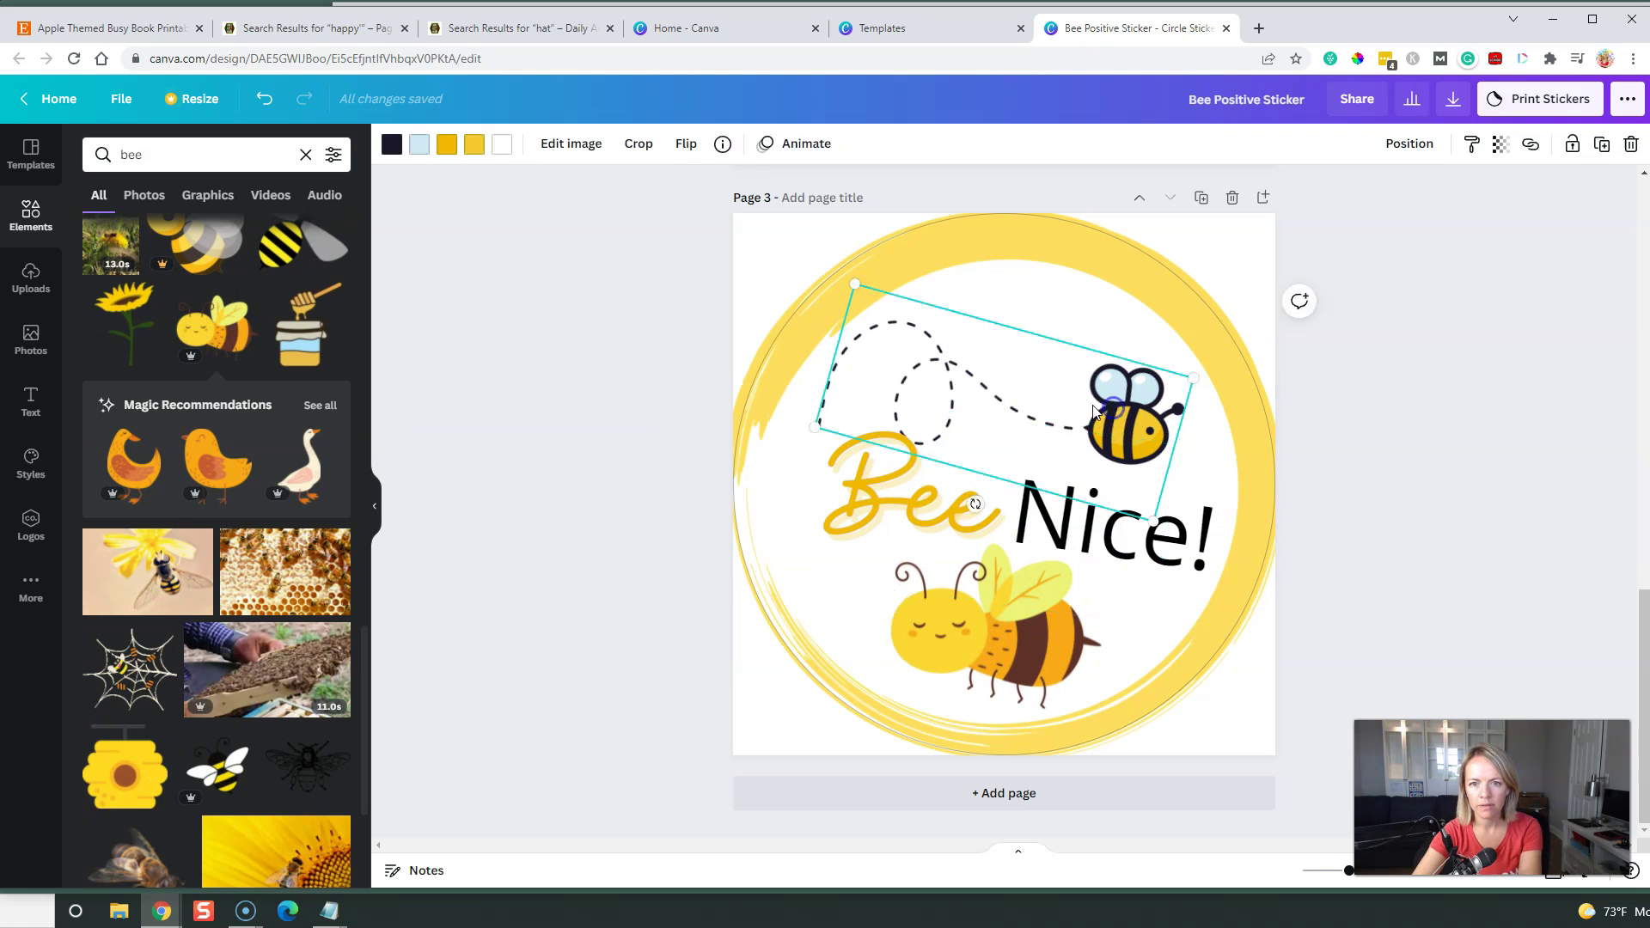
key(Delete)
drag(1429, 436, 1115, 474)
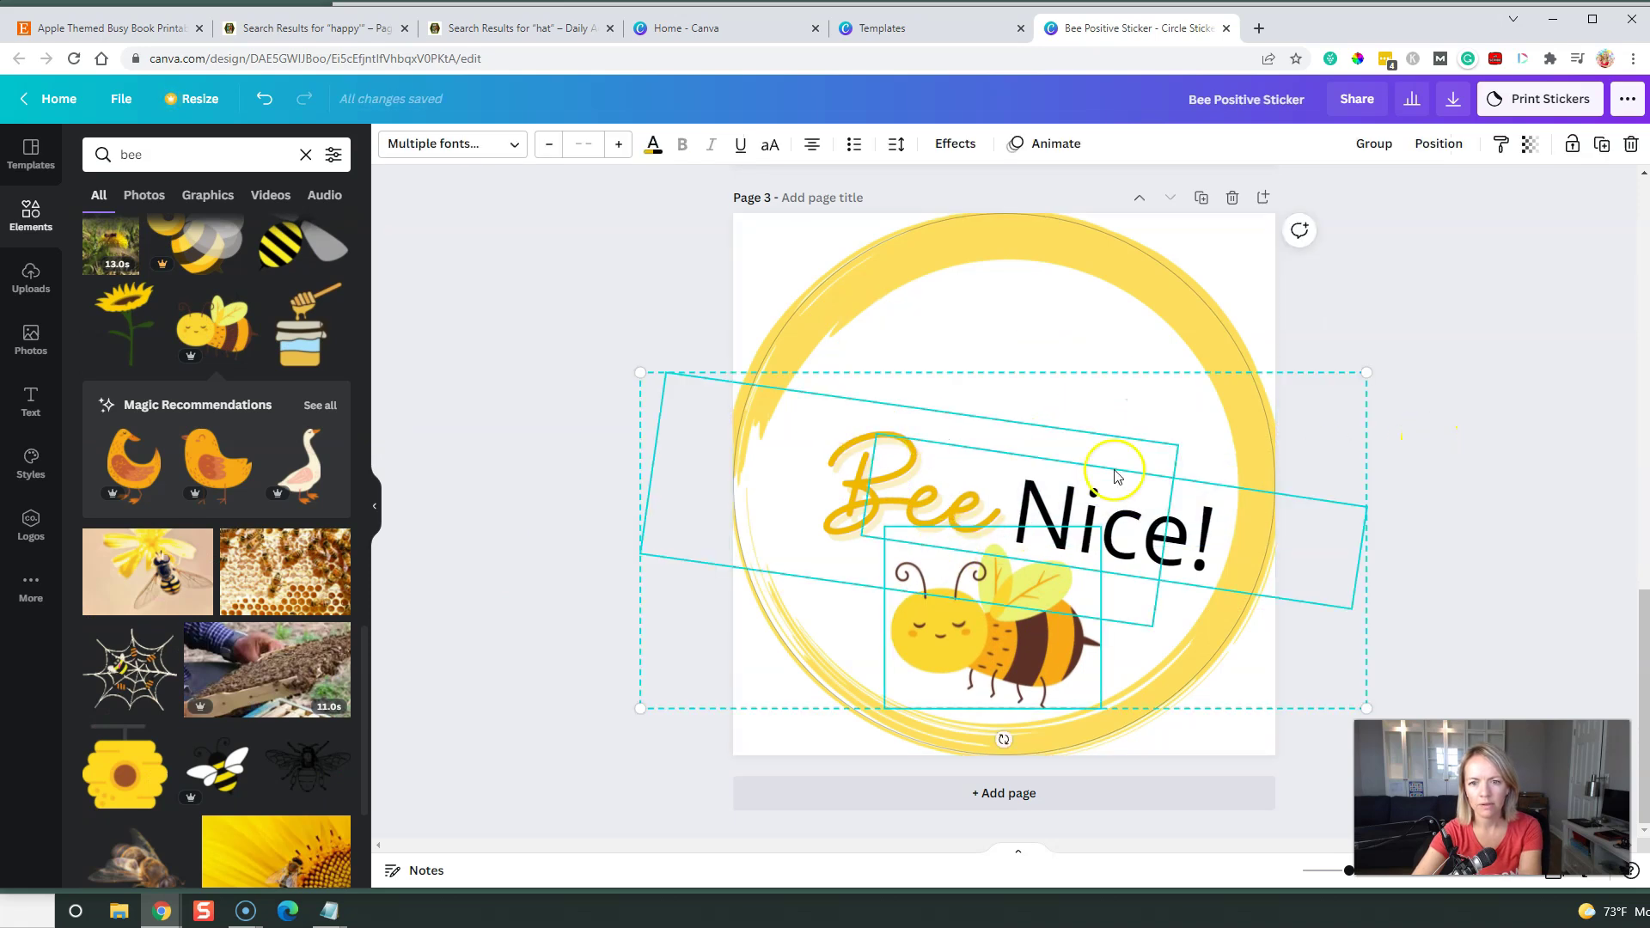
click(1327, 427)
drag(1406, 443, 637, 316)
Try an orange background on Page 3, then revert it to white
click(881, 252)
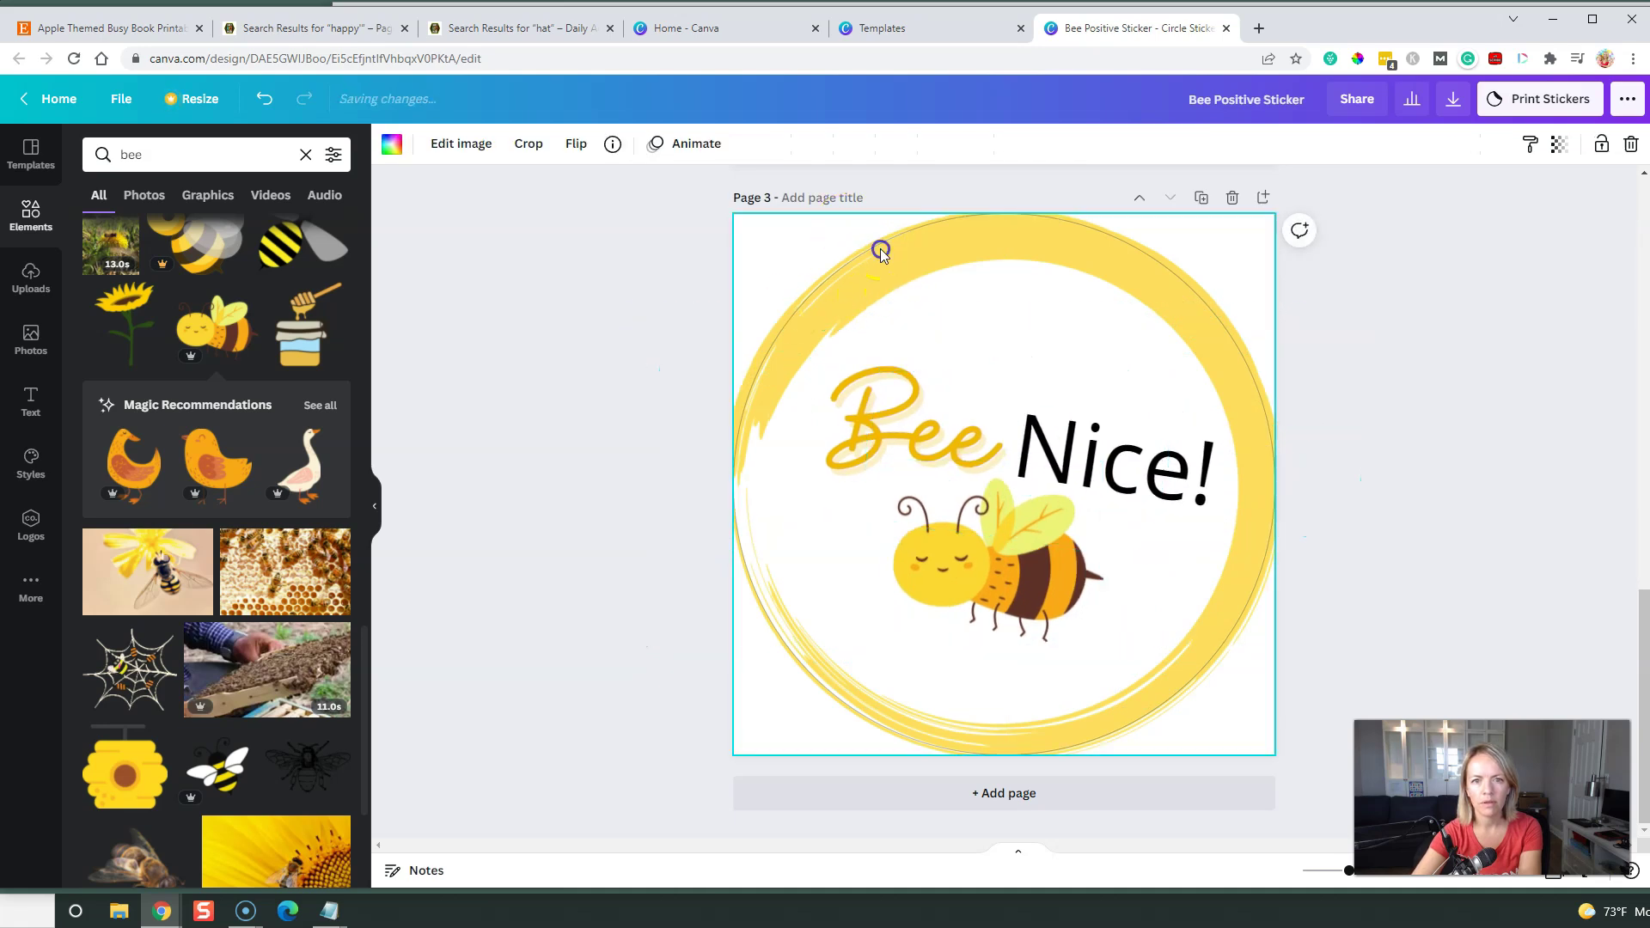
click(392, 143)
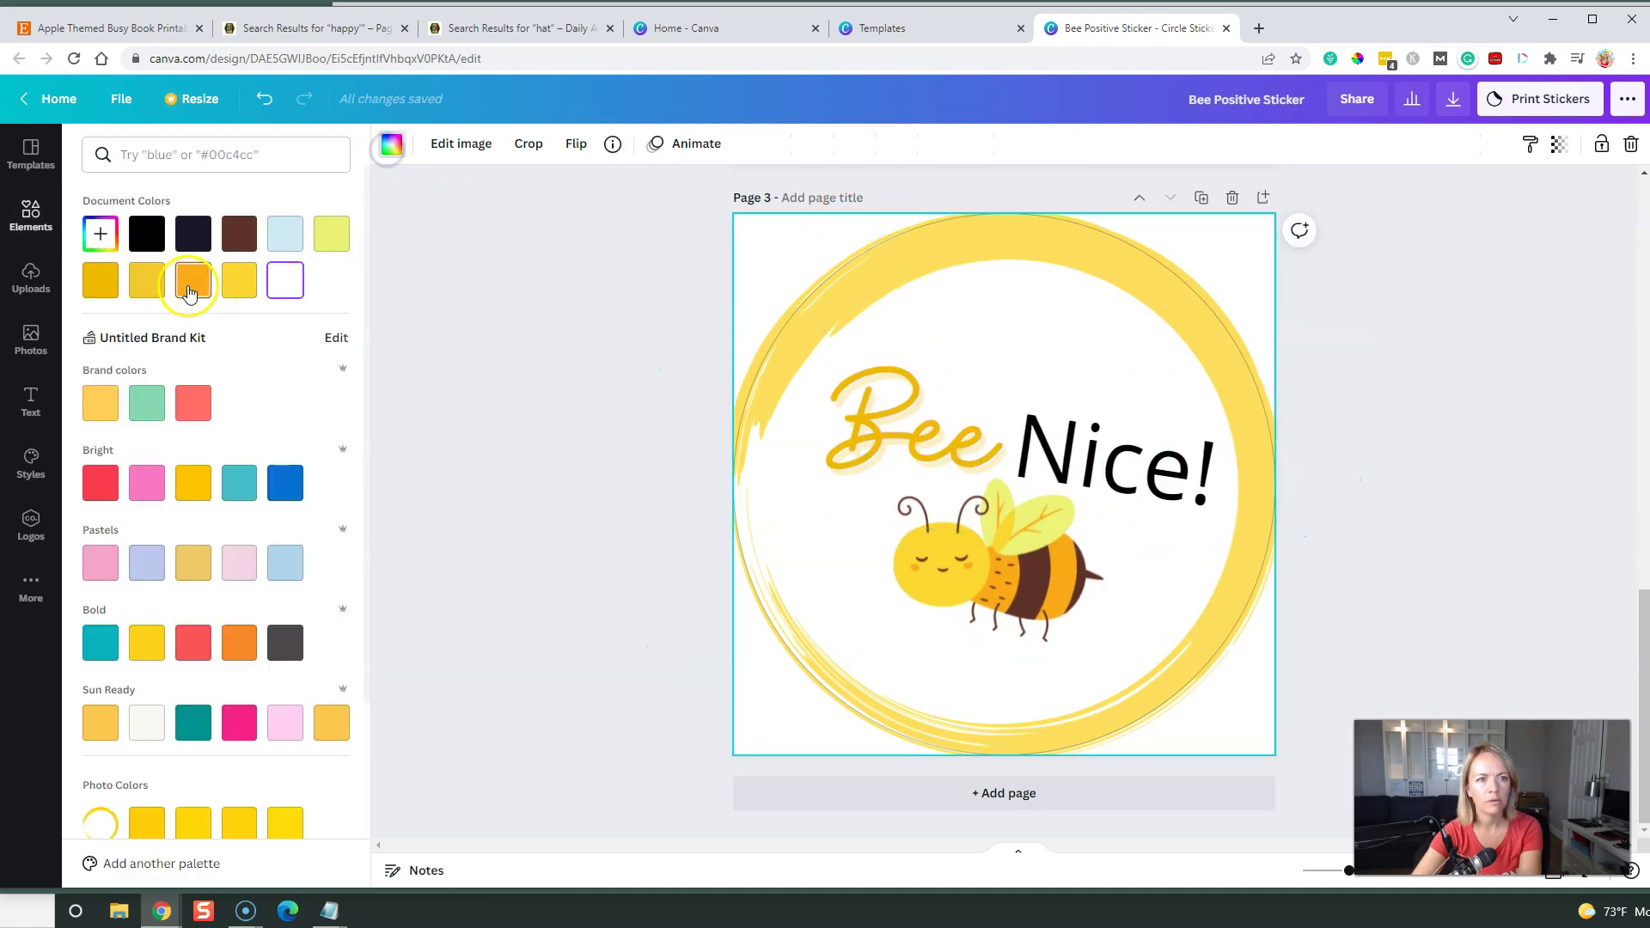
click(192, 279)
click(285, 280)
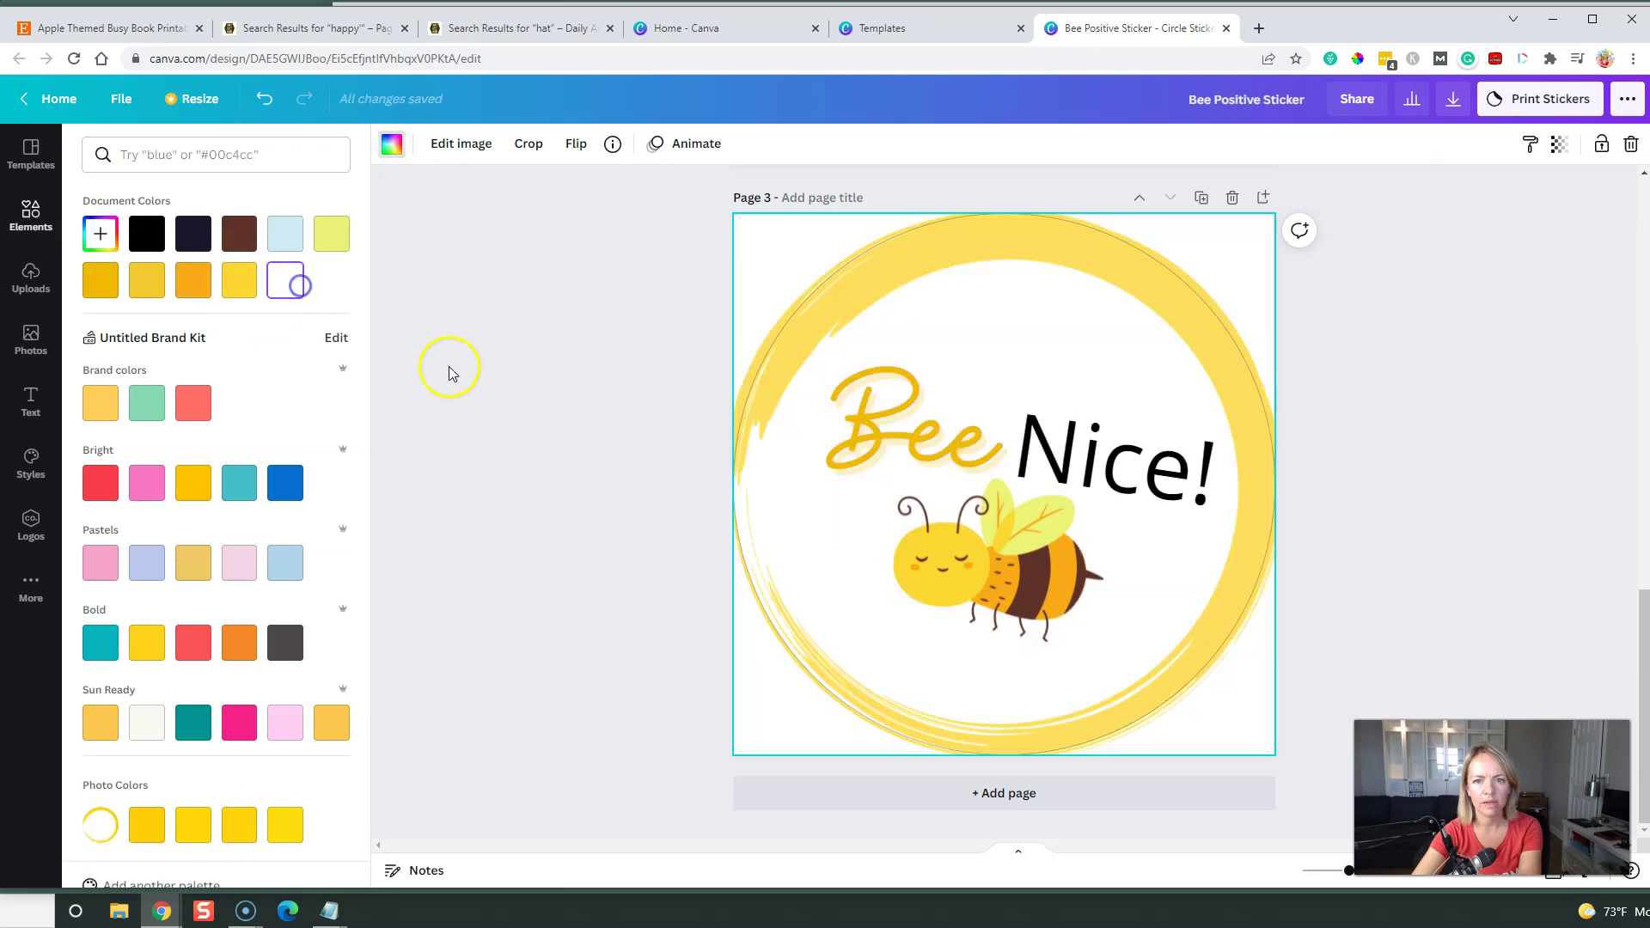
click(634, 380)
On Page 1, nudge the name text slightly left and down above 'little bees'
scroll(1384, 474, up, 6)
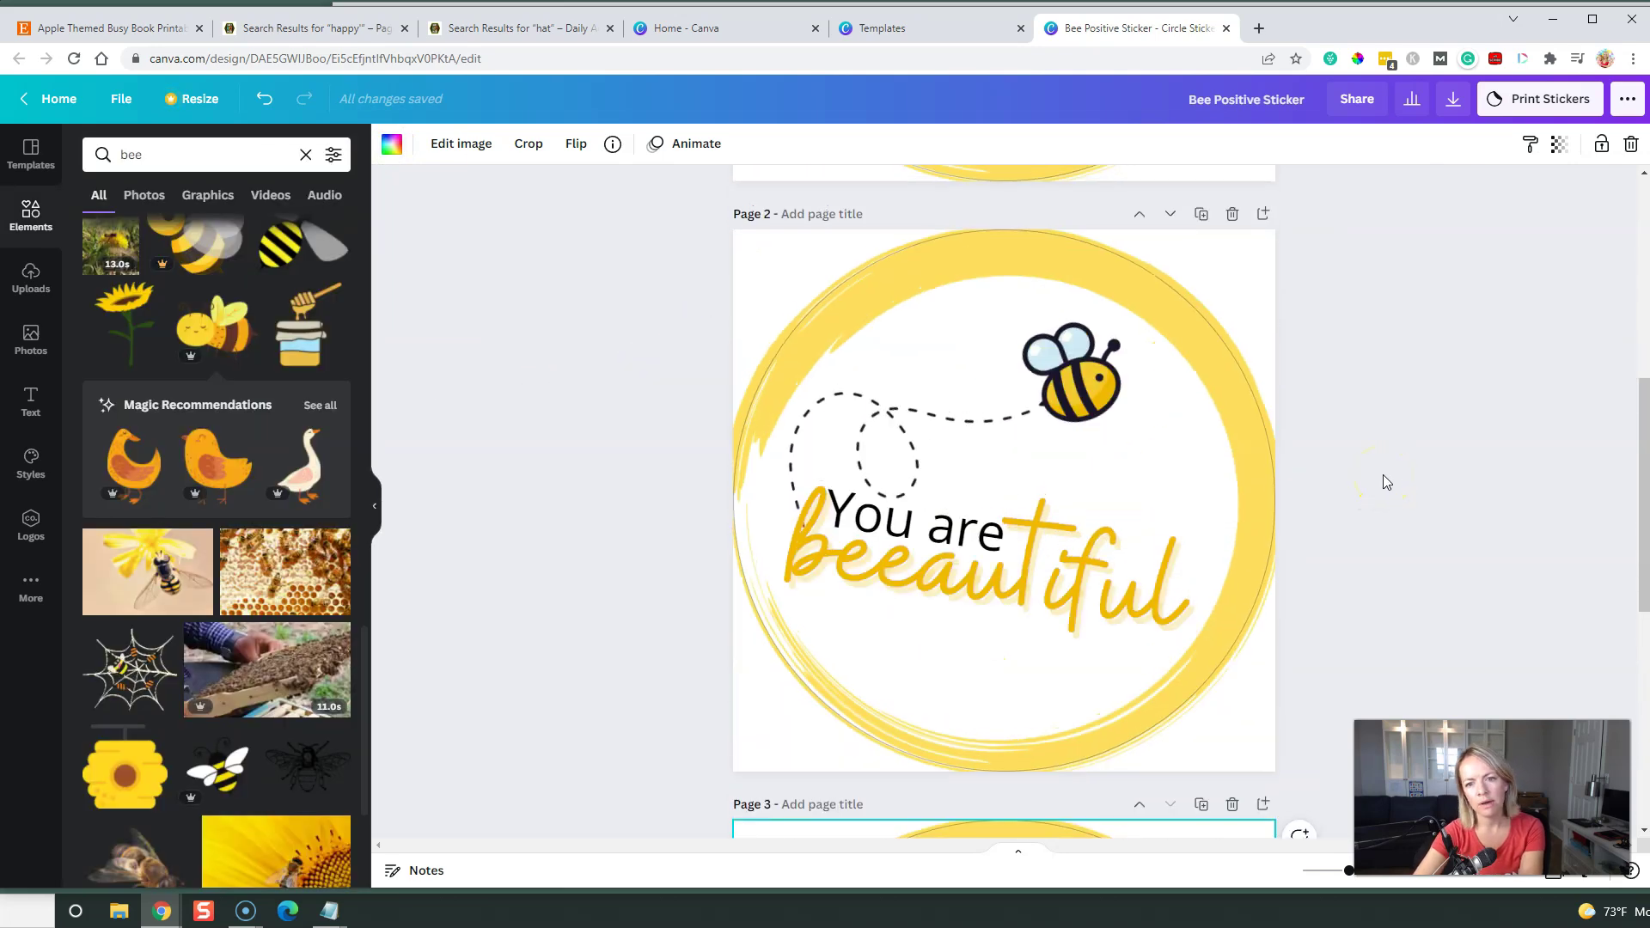
scroll(1384, 475, up, 5)
drag(1064, 534, 1049, 571)
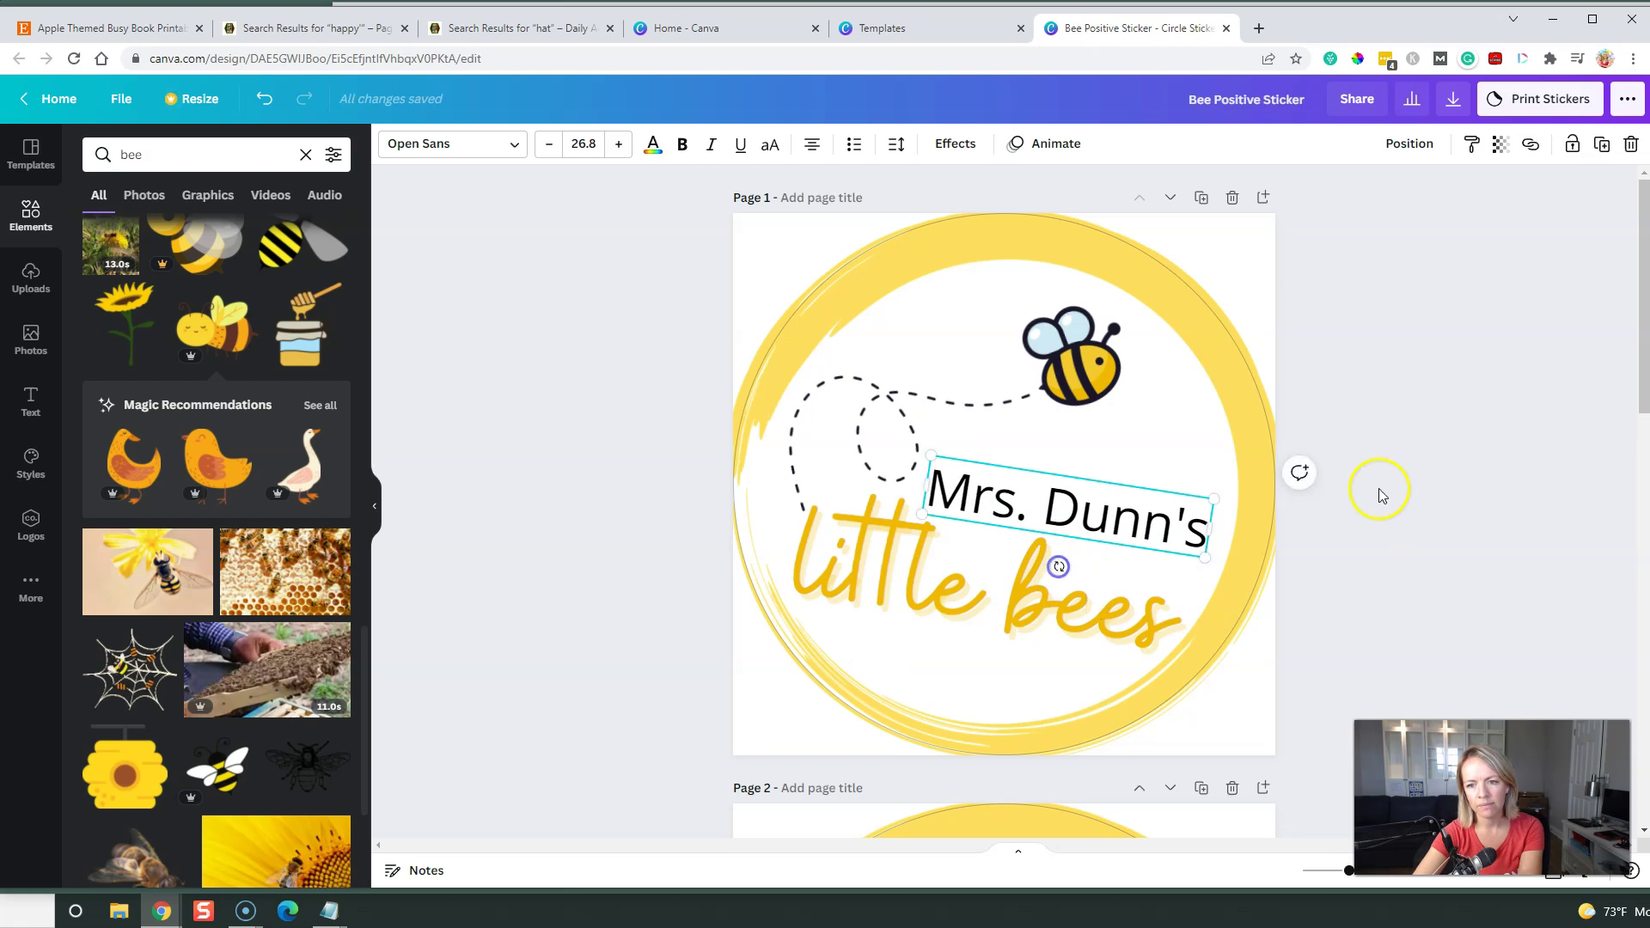
click(1478, 443)
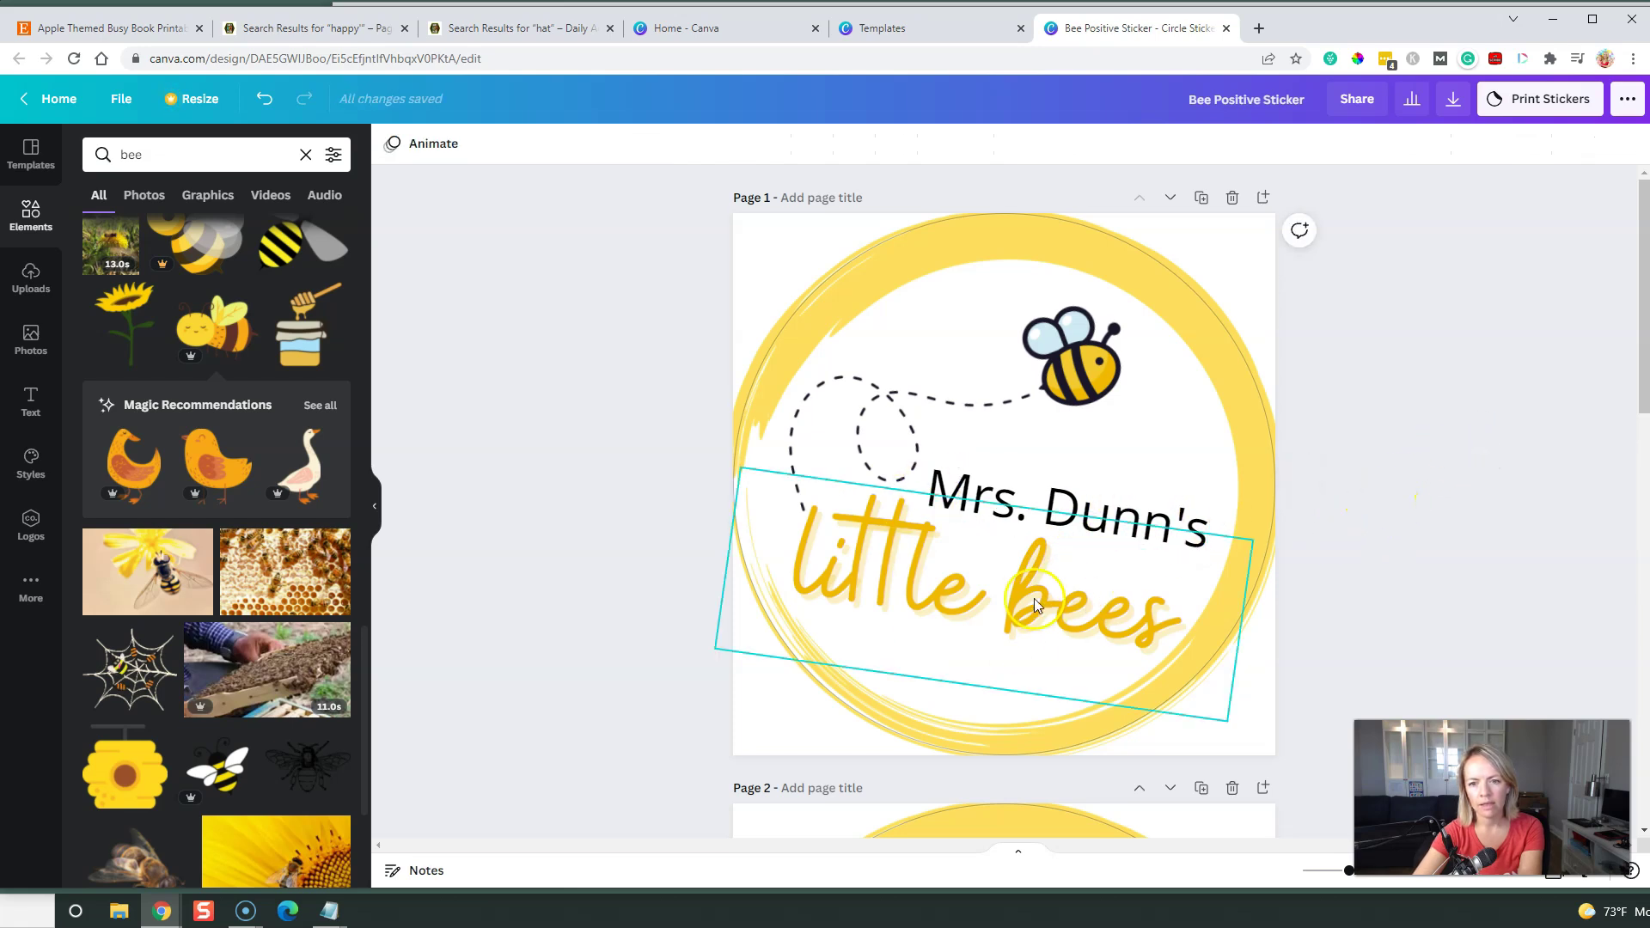
Start a Print Stickers order and change the quantity from 48 to 12 copies
click(1542, 102)
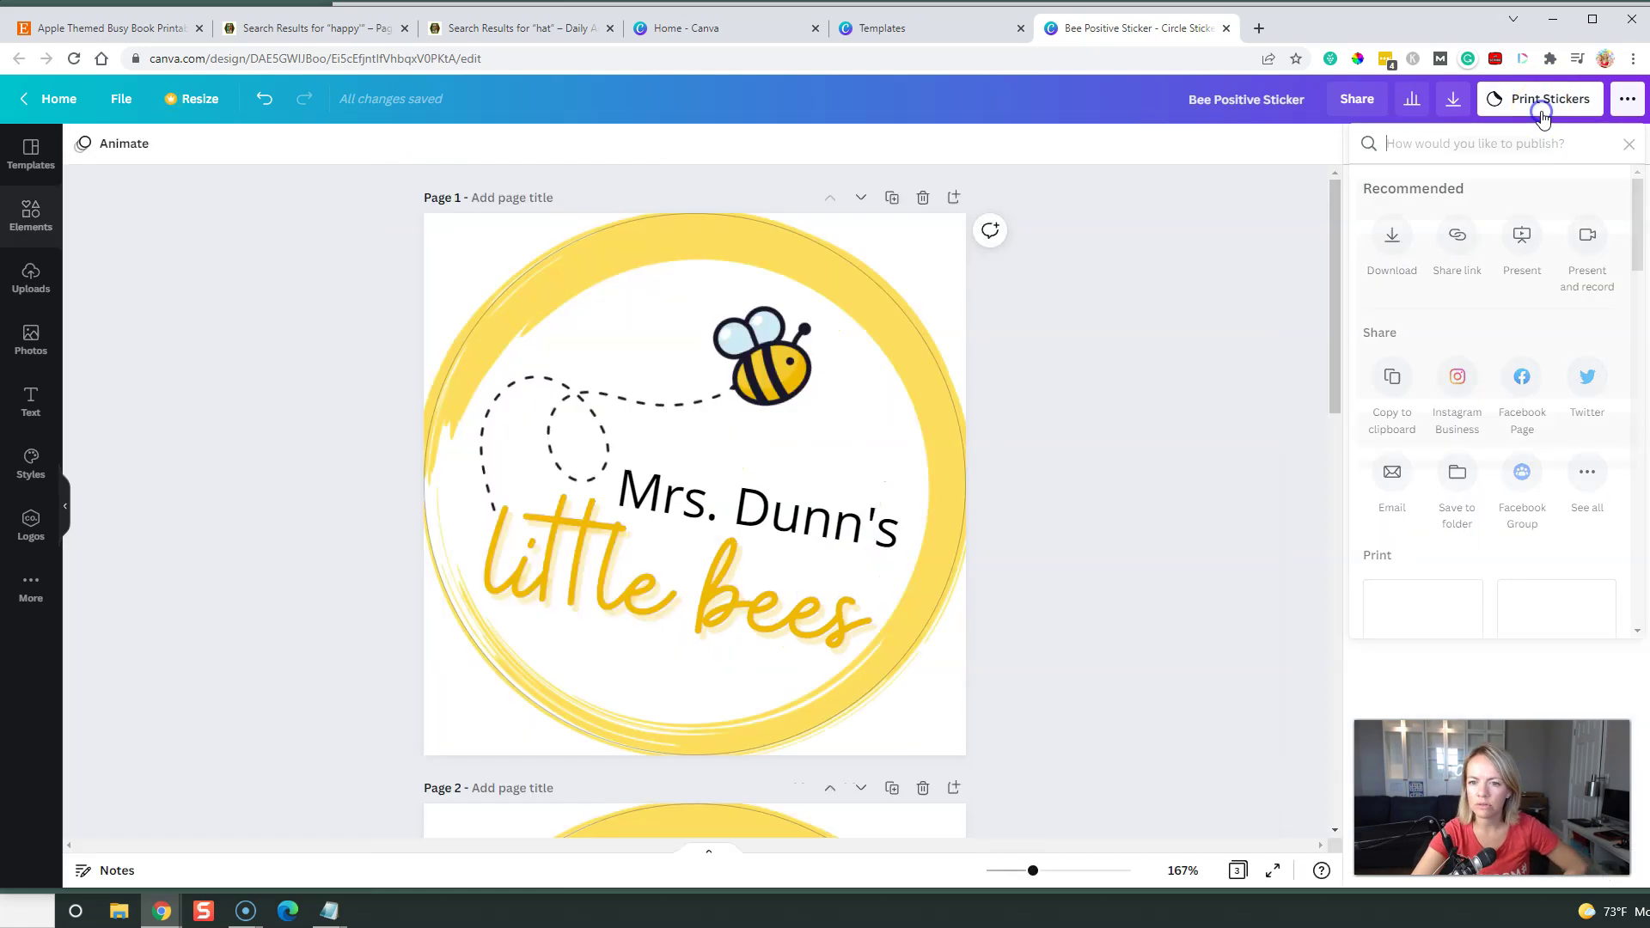
click(1393, 663)
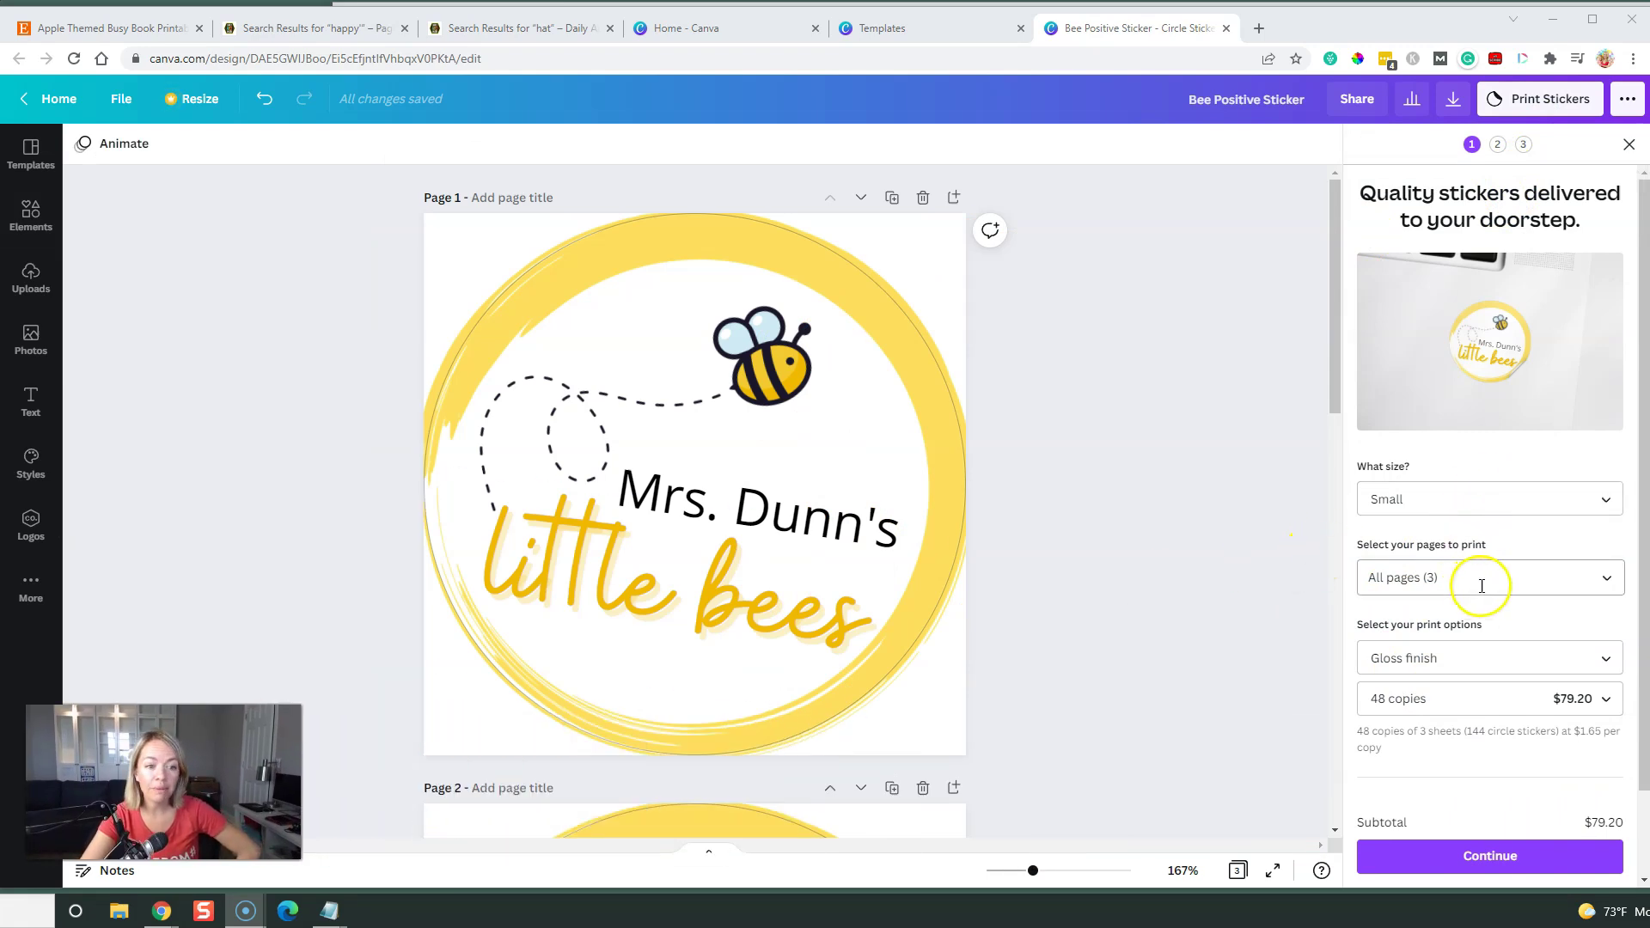
scroll(1111, 605, down, 12)
scroll(1111, 605, up, 6)
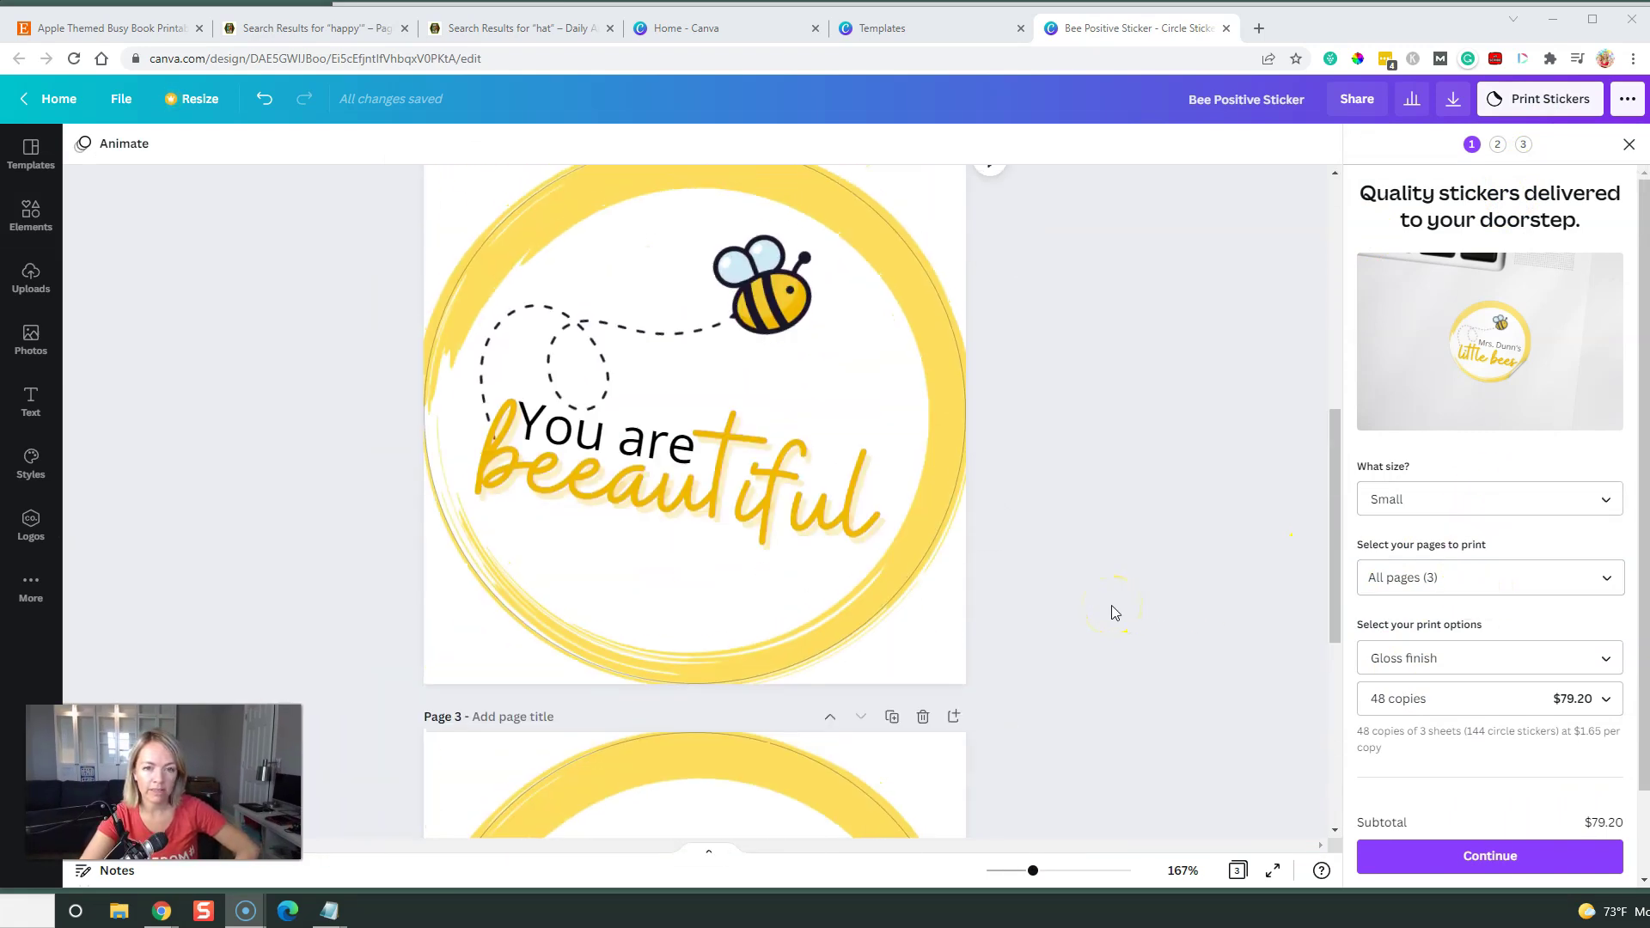
scroll(1111, 605, up, 5)
click(1401, 707)
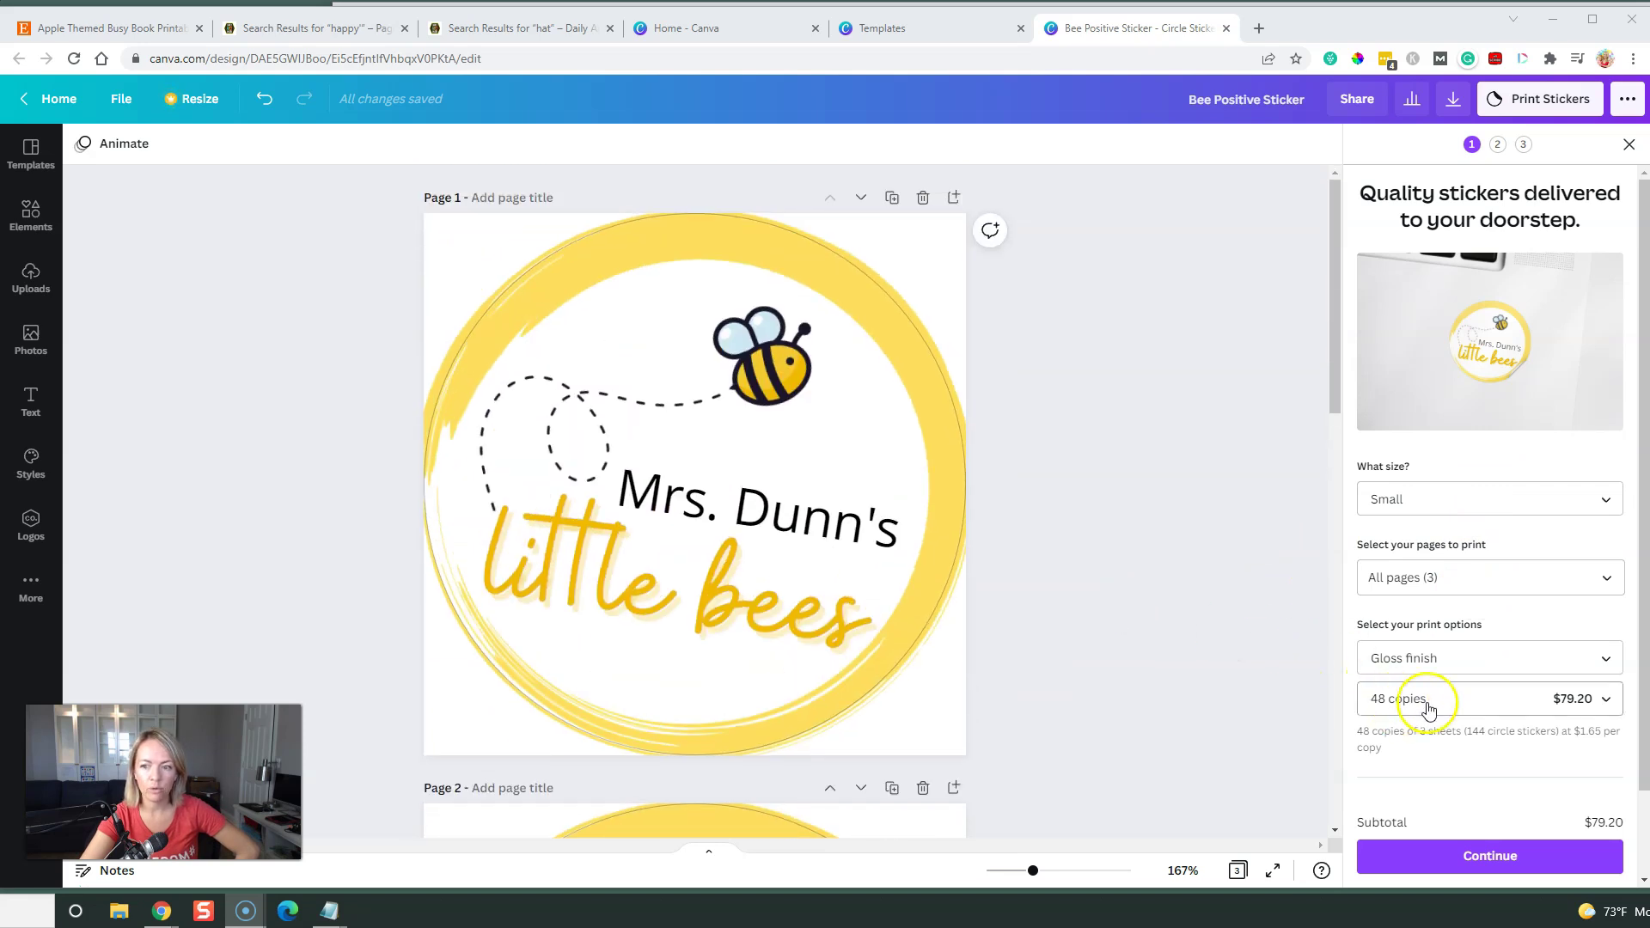
scroll(1426, 688, up, 2)
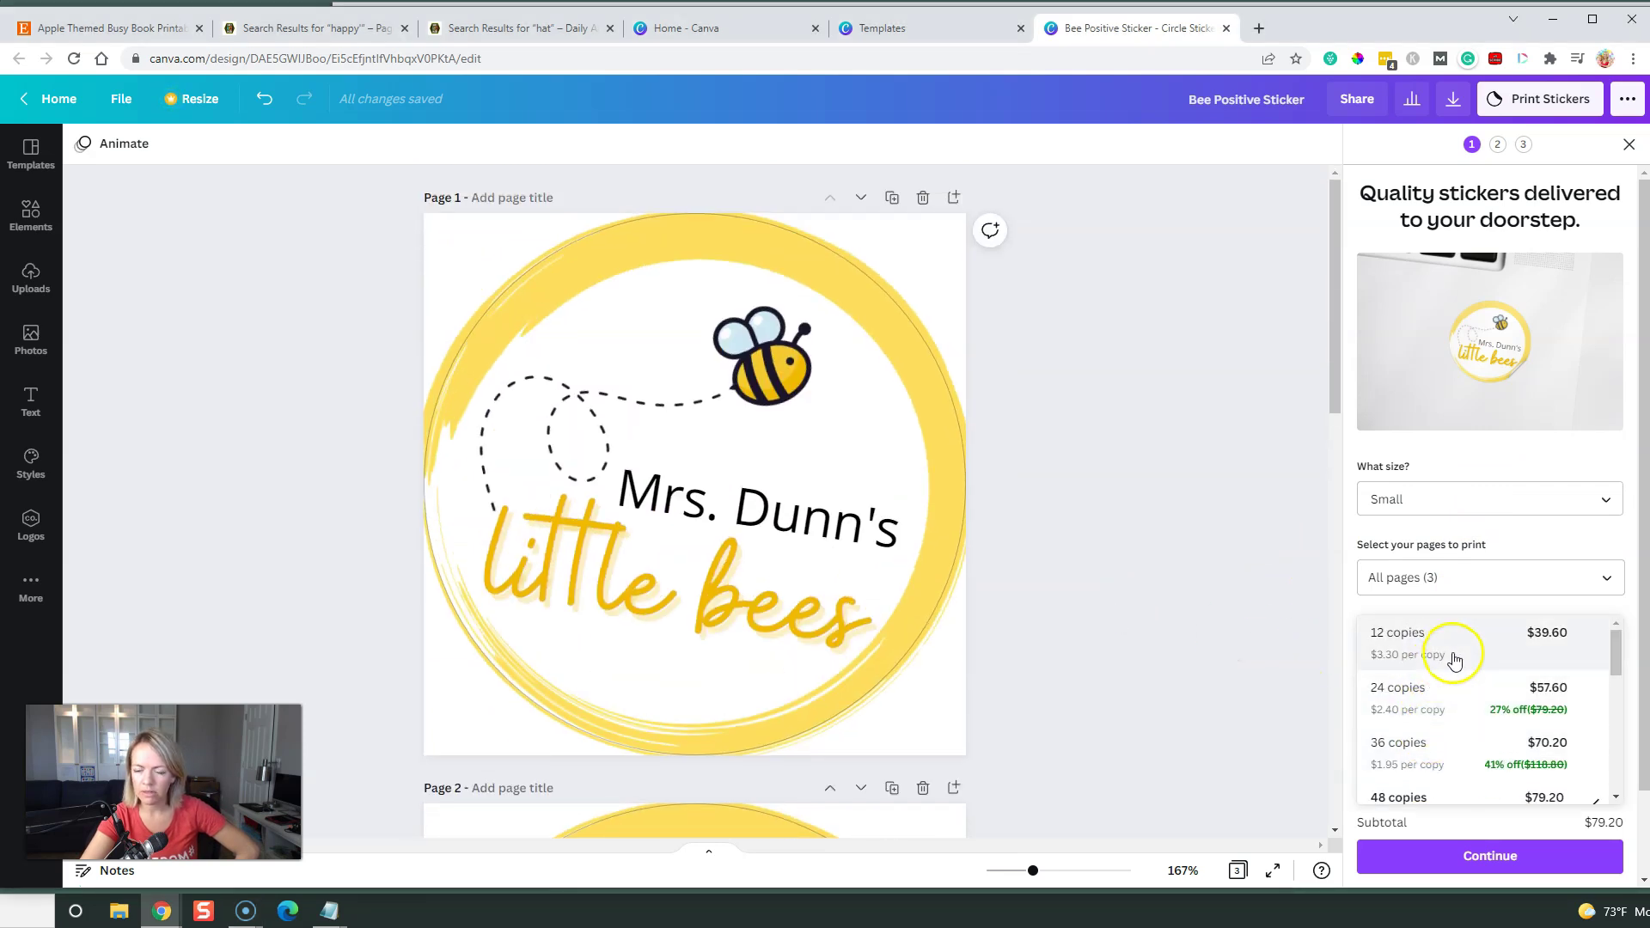
click(1454, 659)
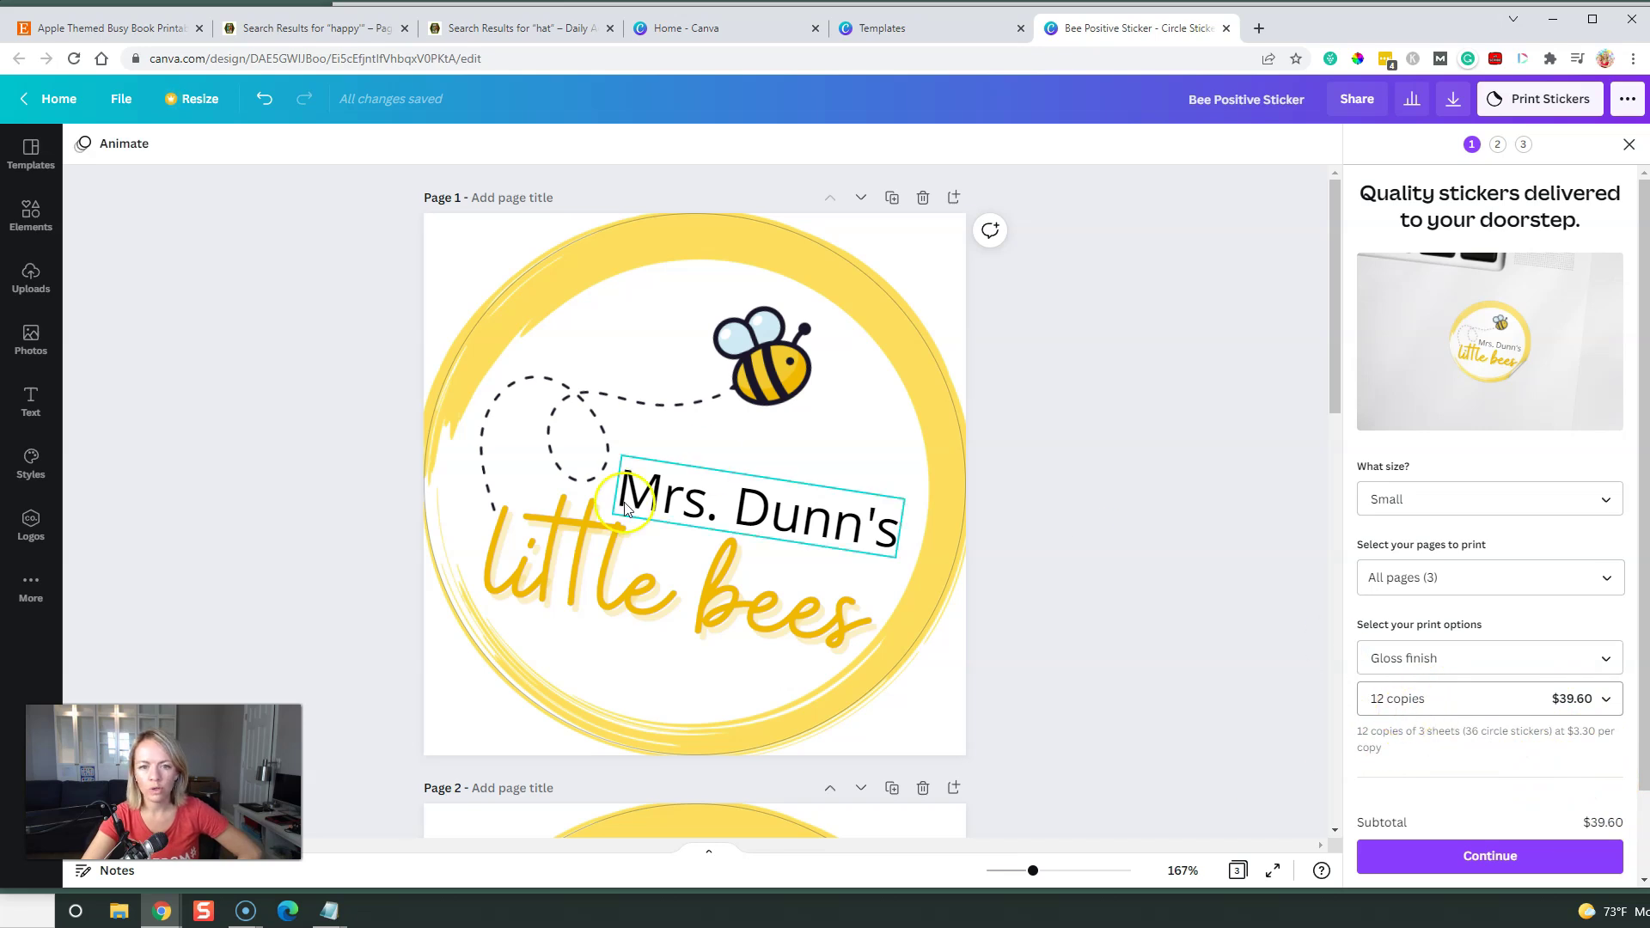
Limit the print to Page 1 only and continue to shipping details
scroll(974, 731, down, 5)
scroll(994, 731, up, 5)
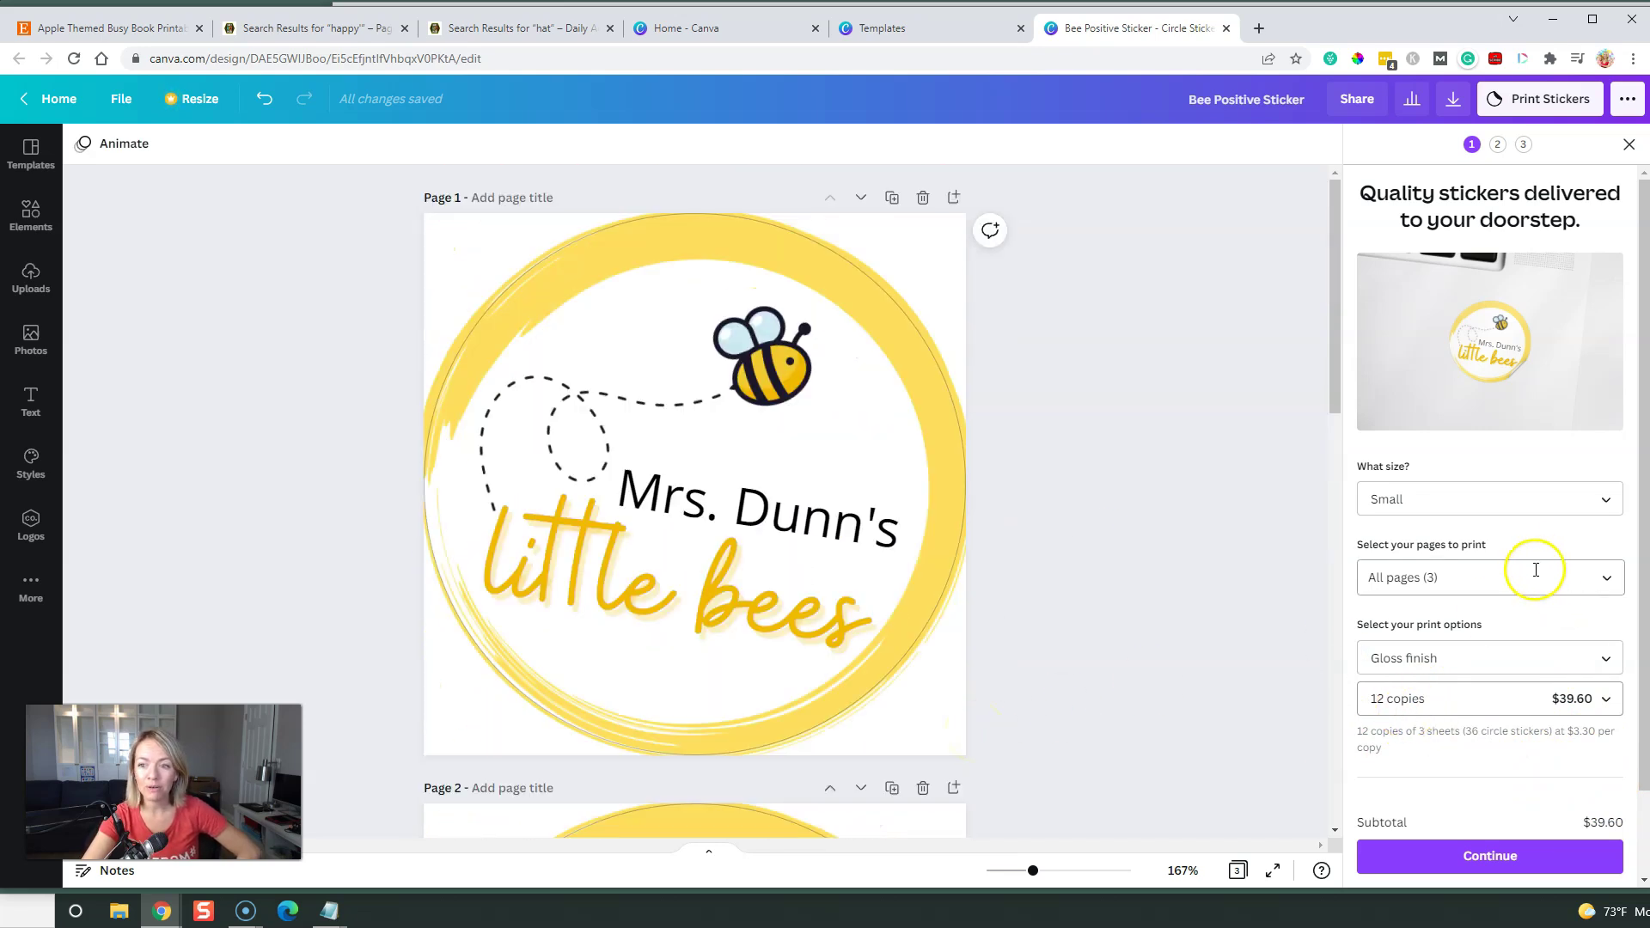
click(1477, 584)
click(1603, 626)
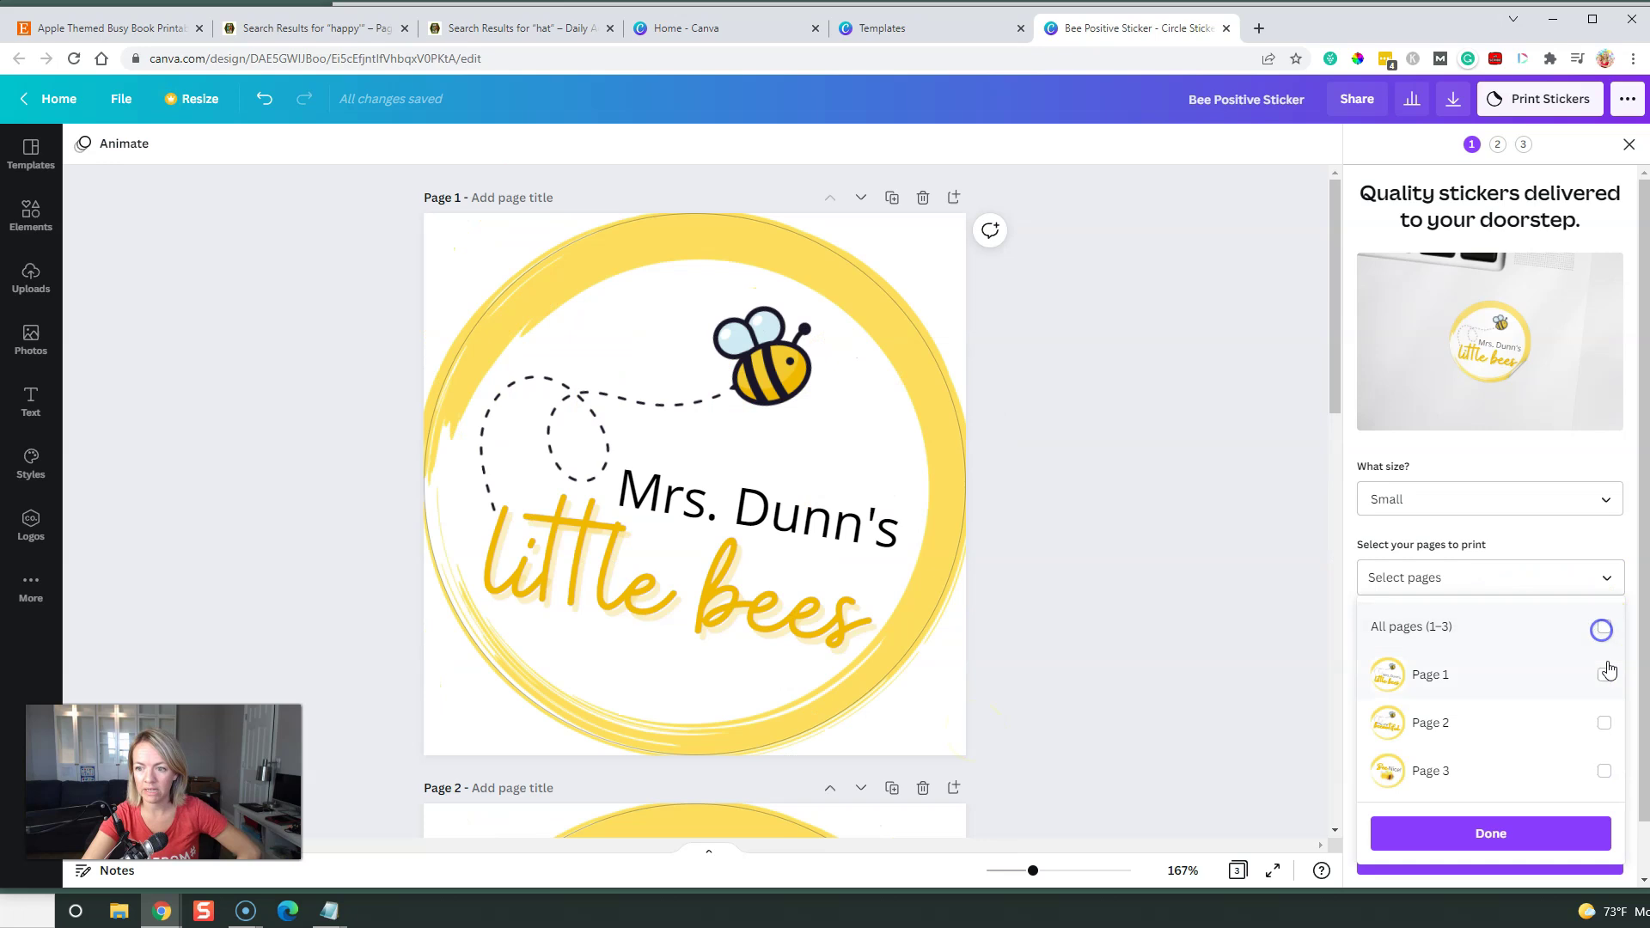
click(1604, 675)
click(1495, 836)
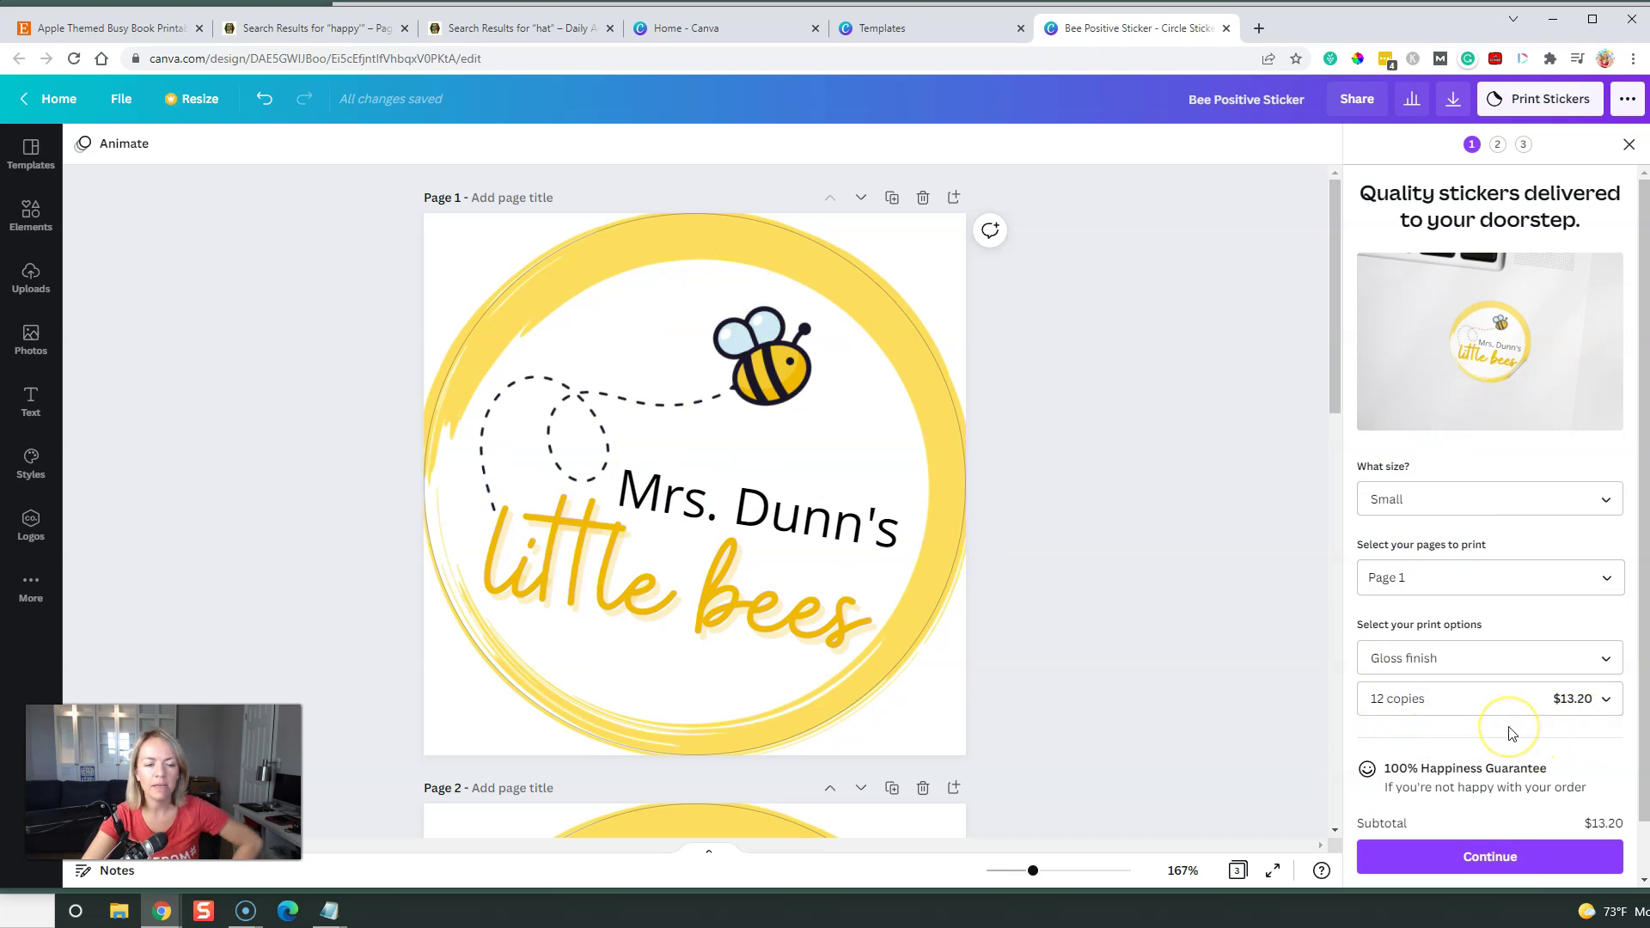
click(1494, 857)
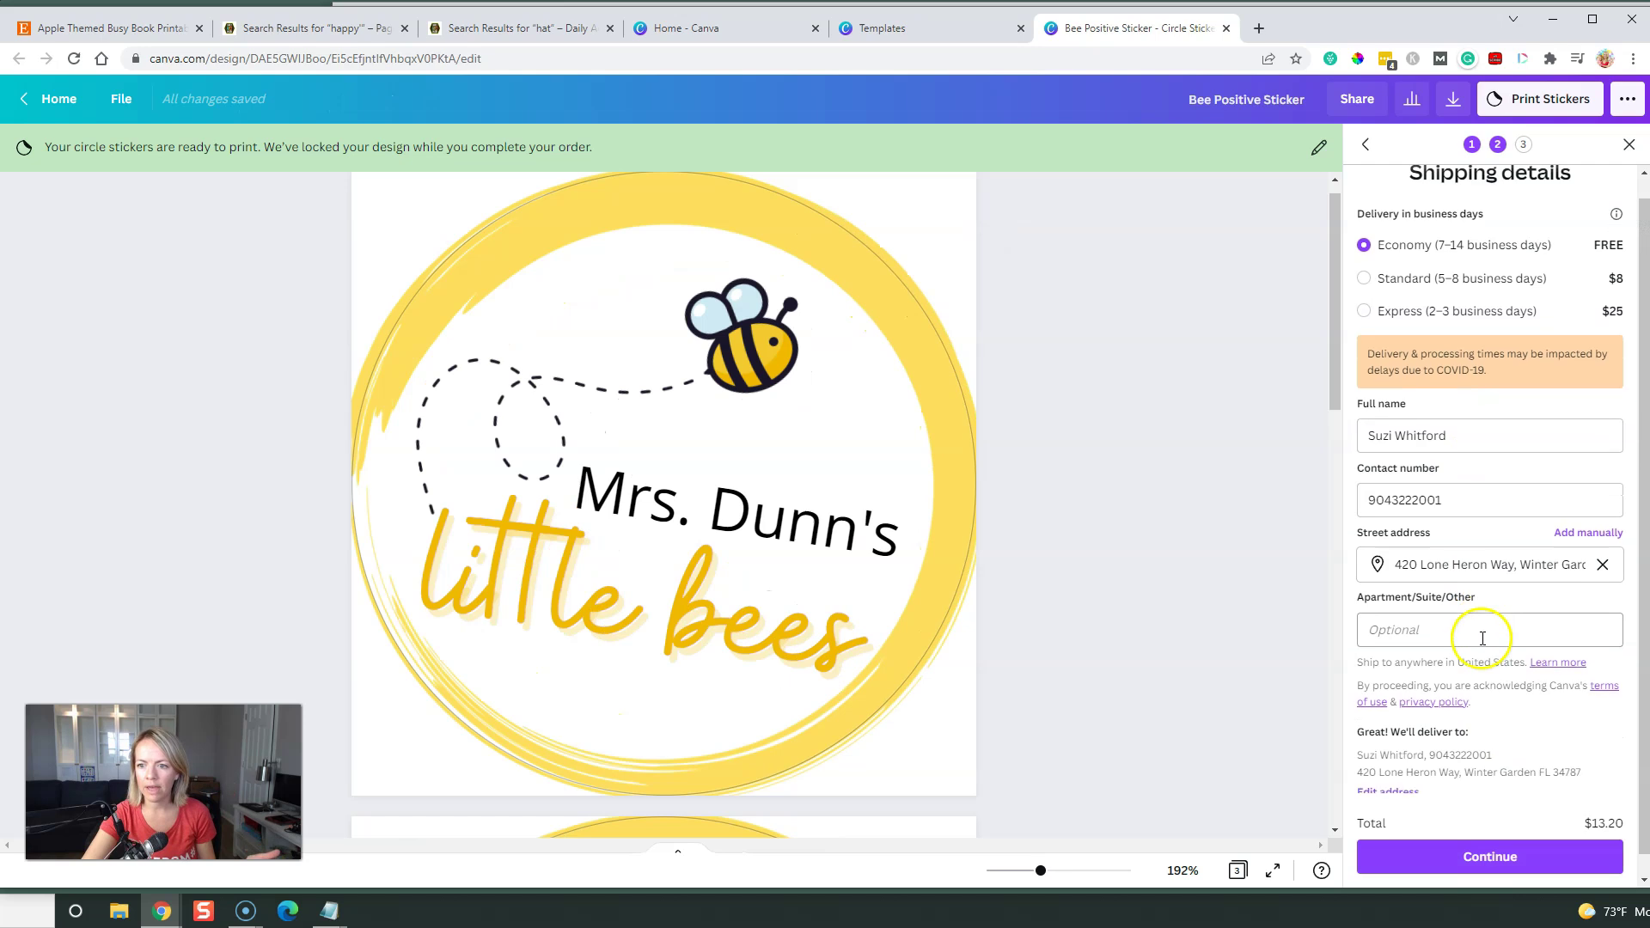
Go back from shipping details to the sticker order options for 12 copies of page 1
click(1365, 144)
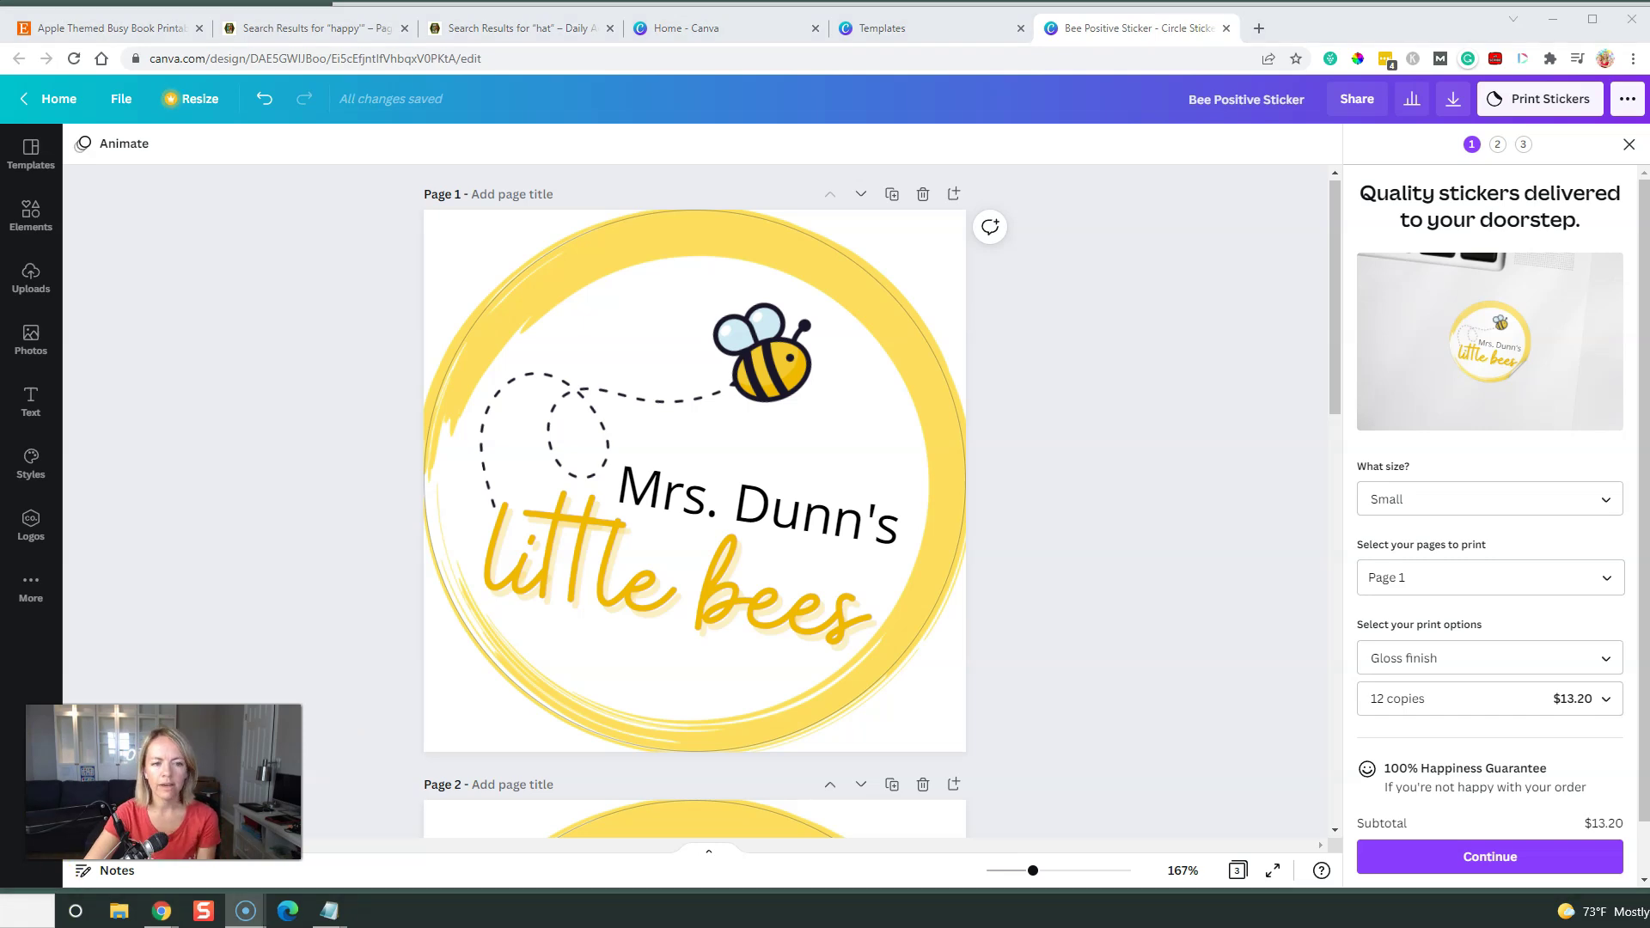
Change page 1's background image from white to a pale yellow using the custom colour picker
click(446, 250)
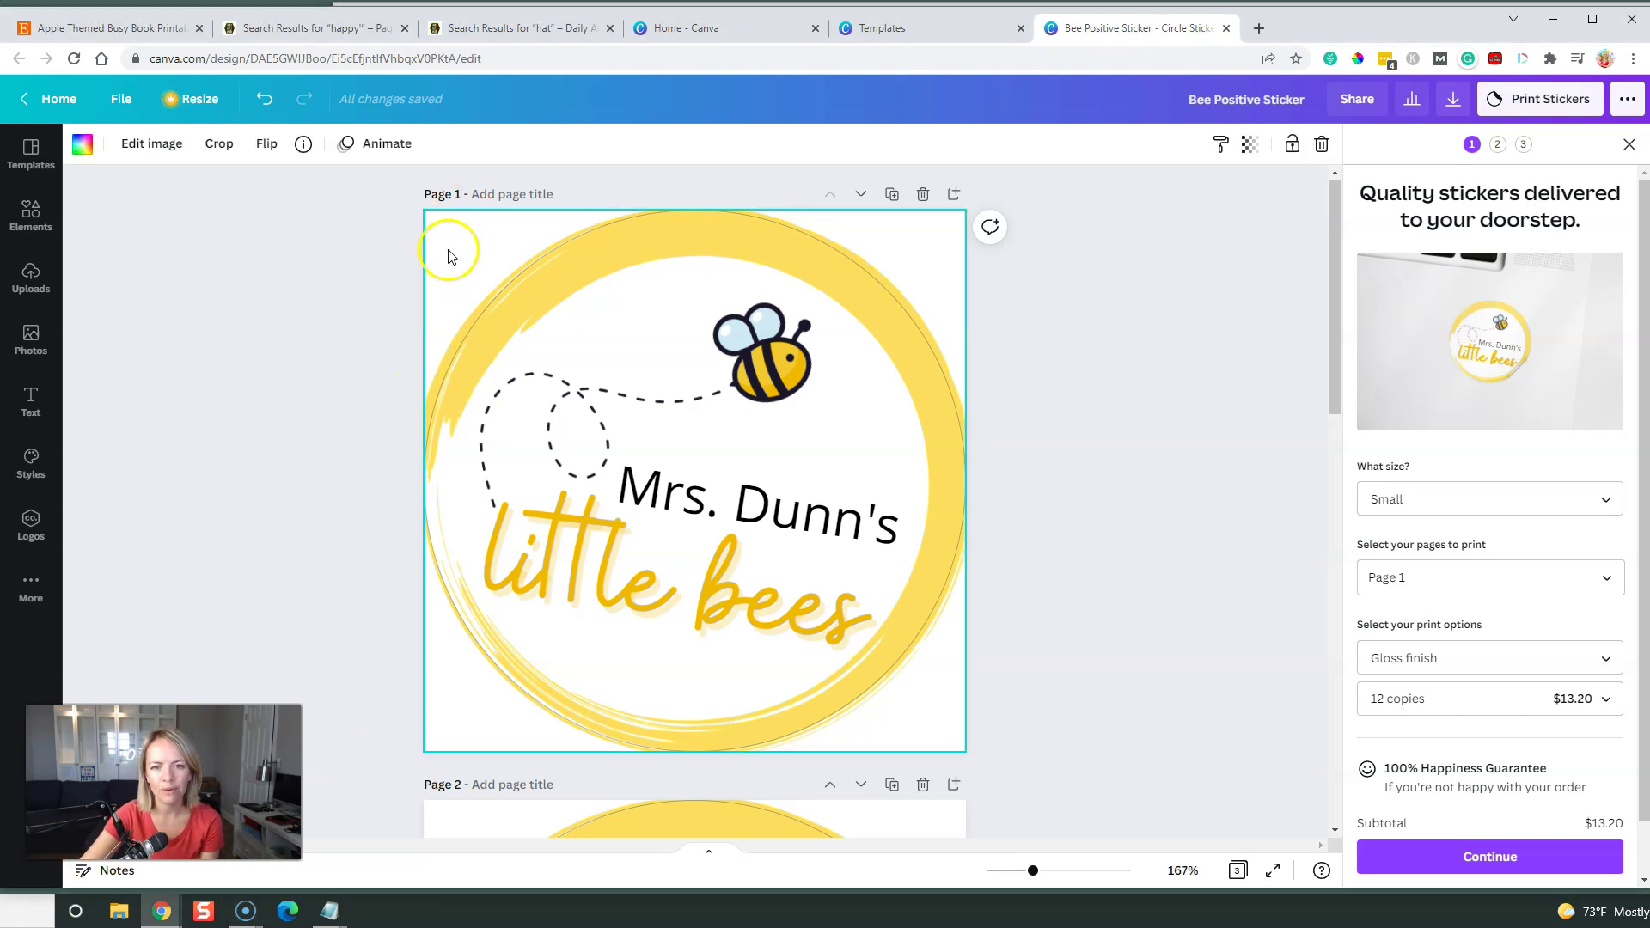
click(81, 144)
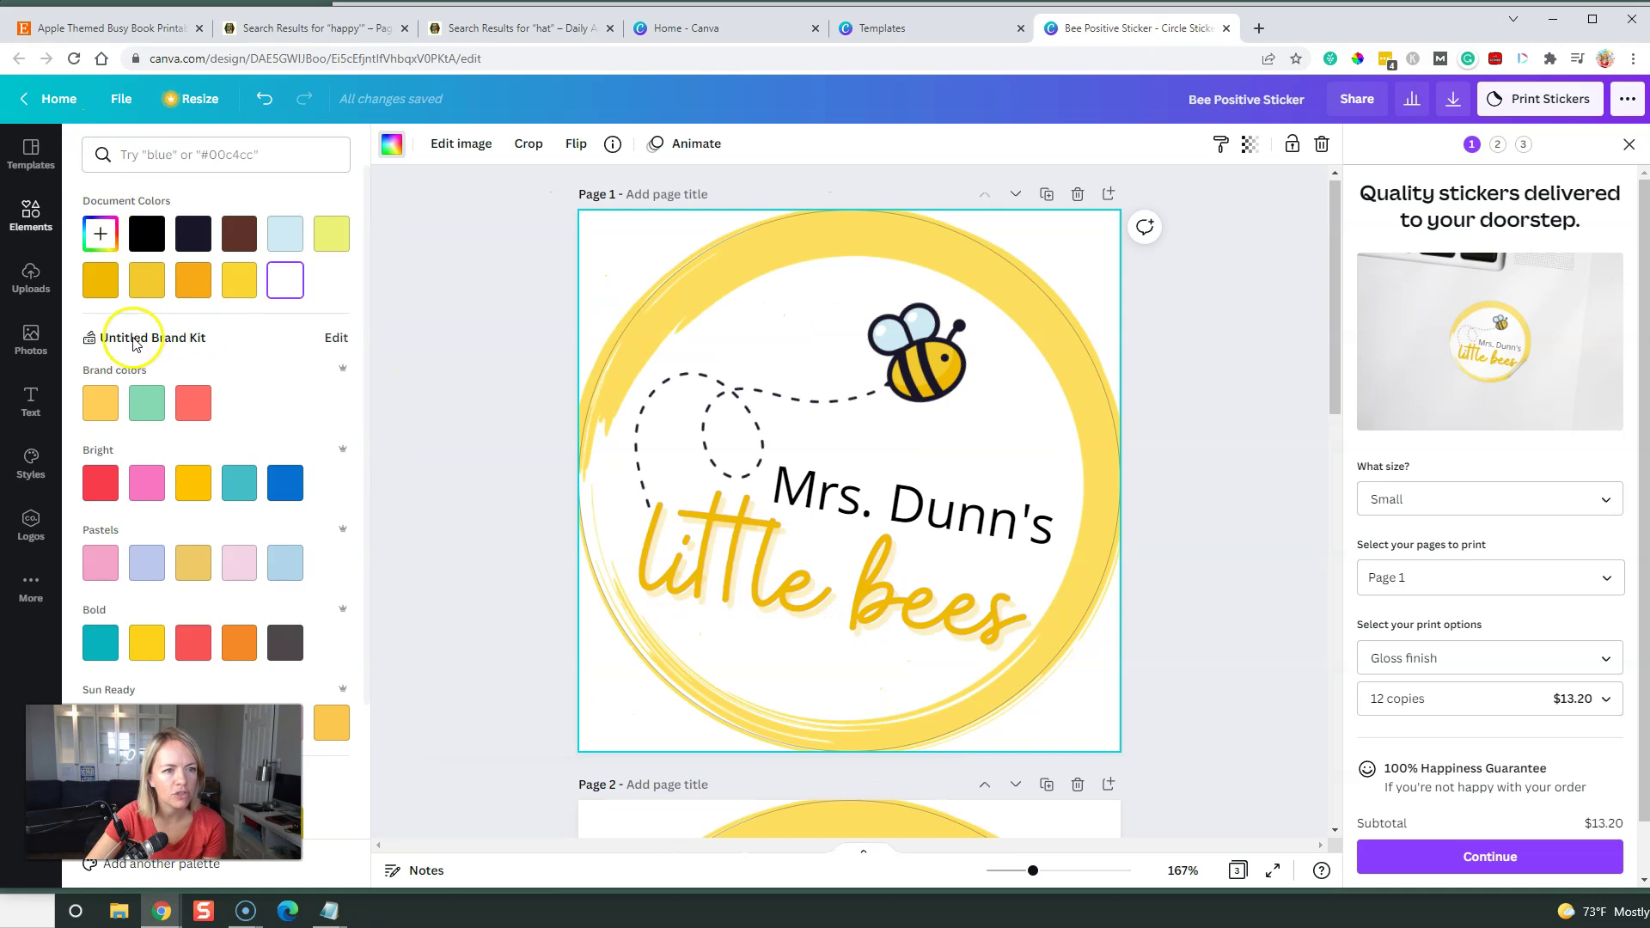
click(147, 280)
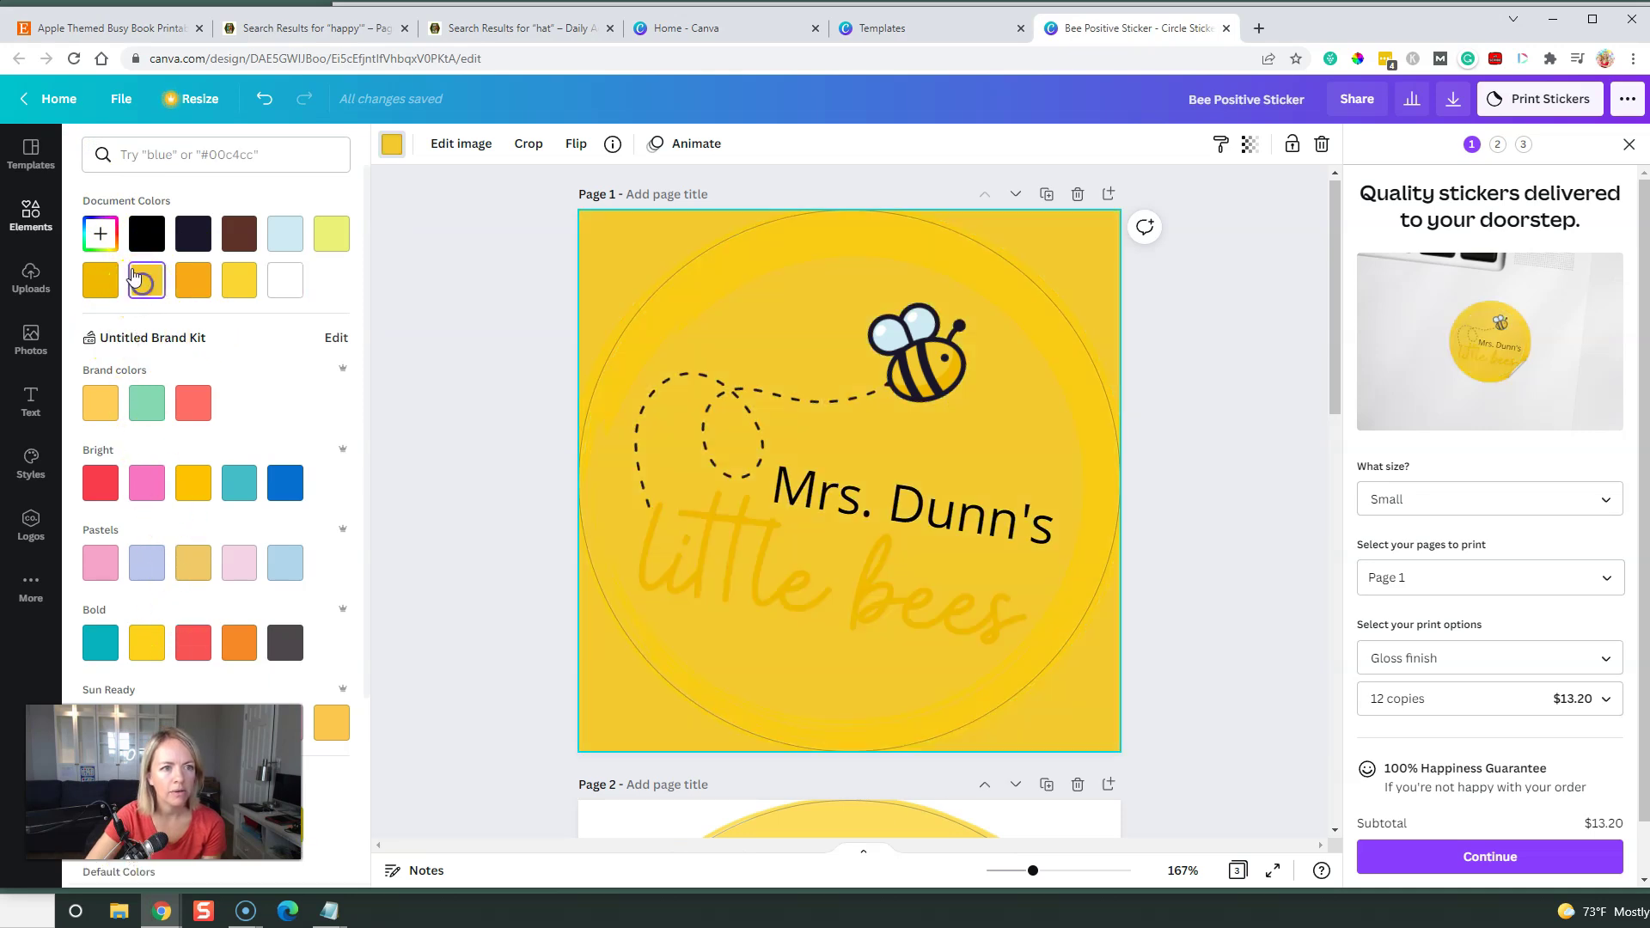
click(100, 244)
drag(150, 317, 150, 272)
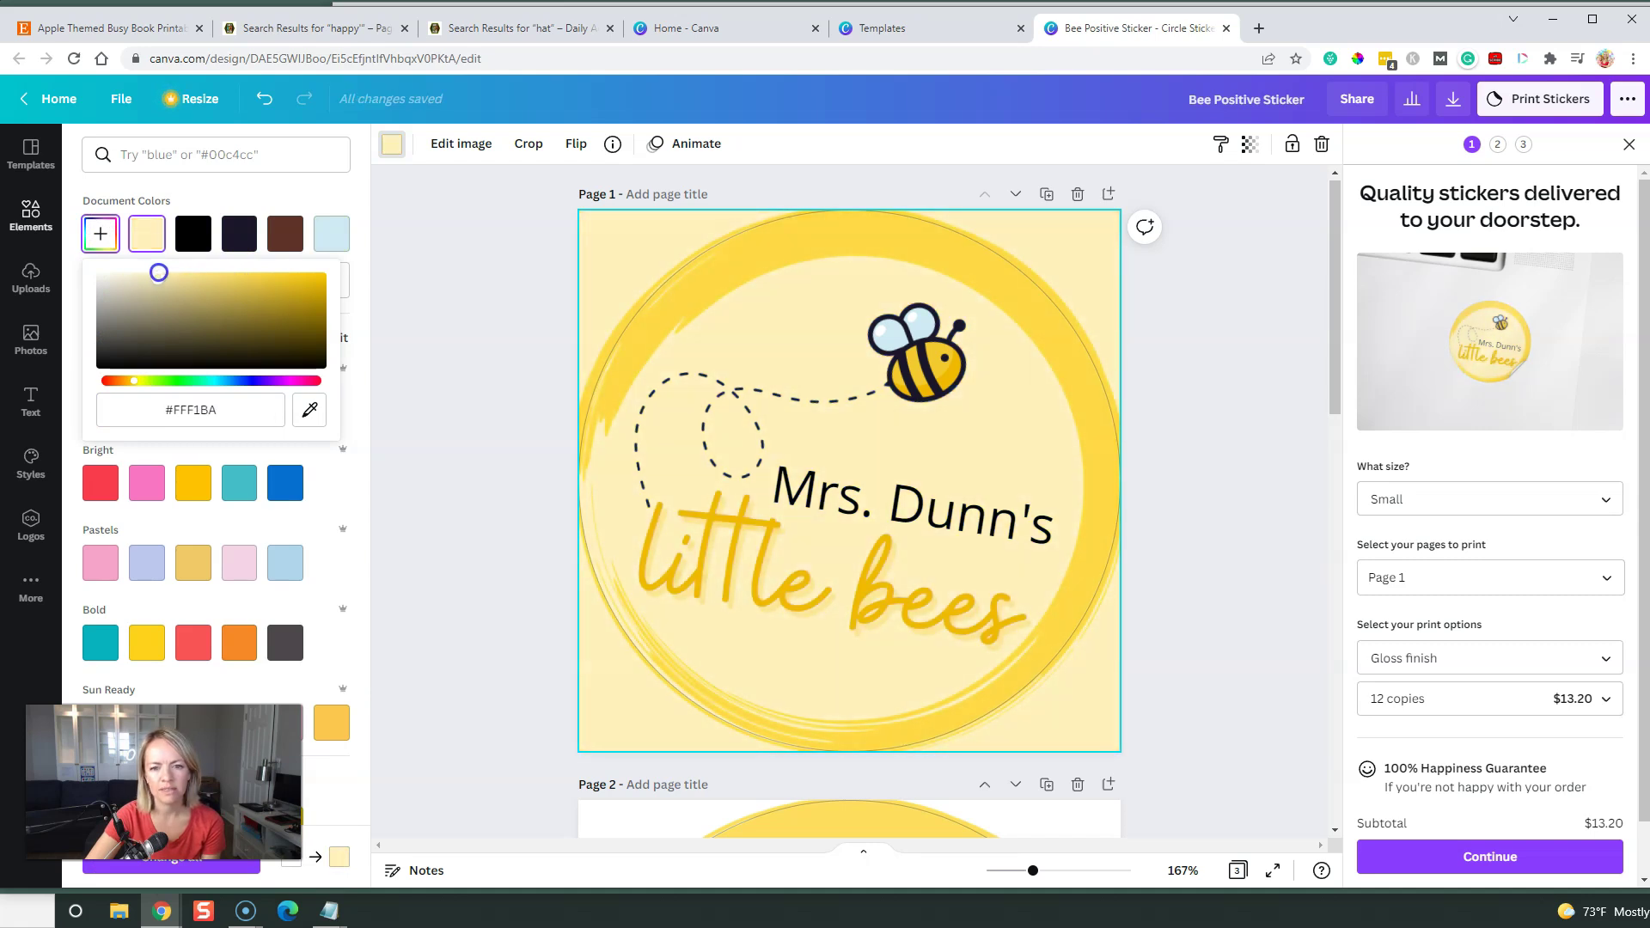
drag(158, 273, 161, 273)
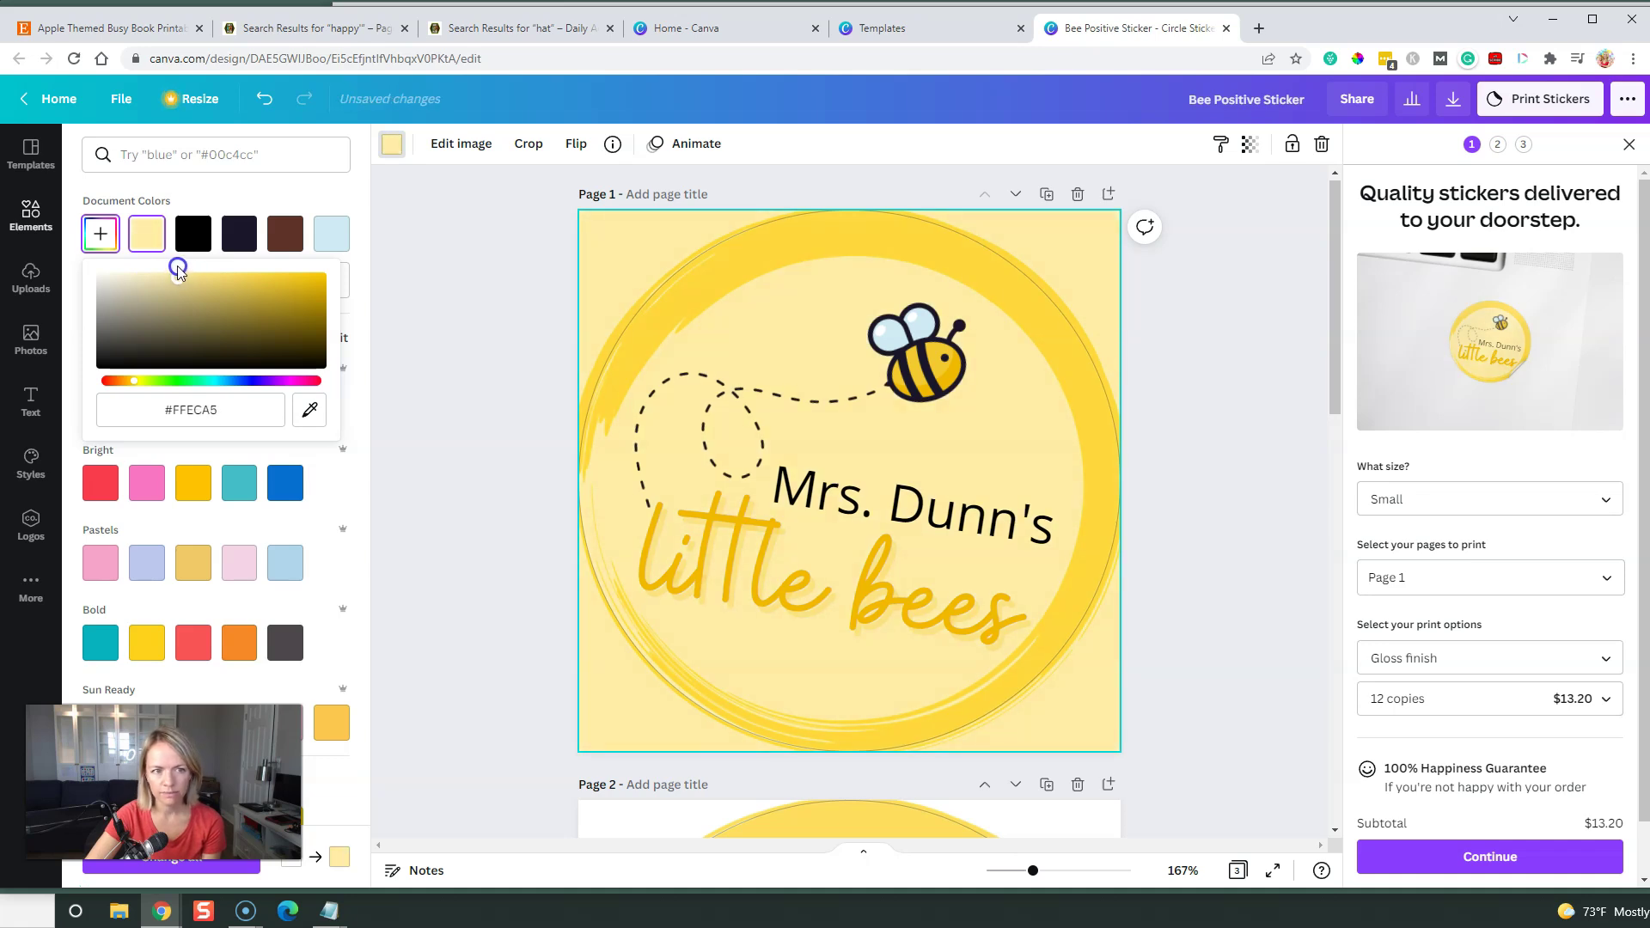
click(502, 256)
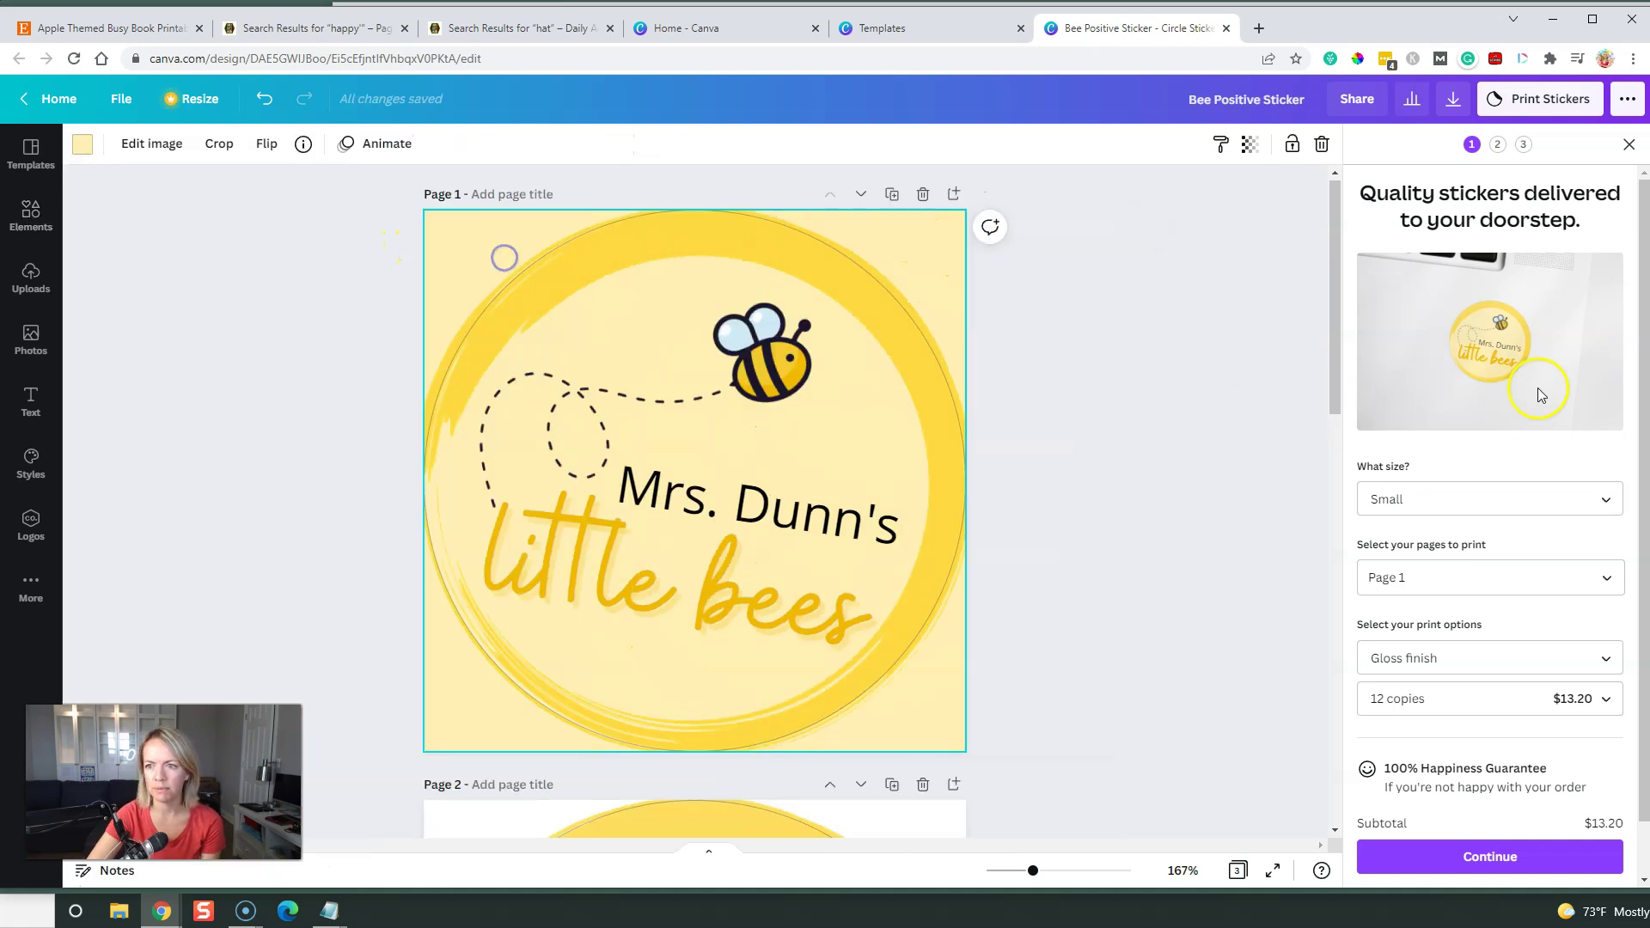
click(1177, 443)
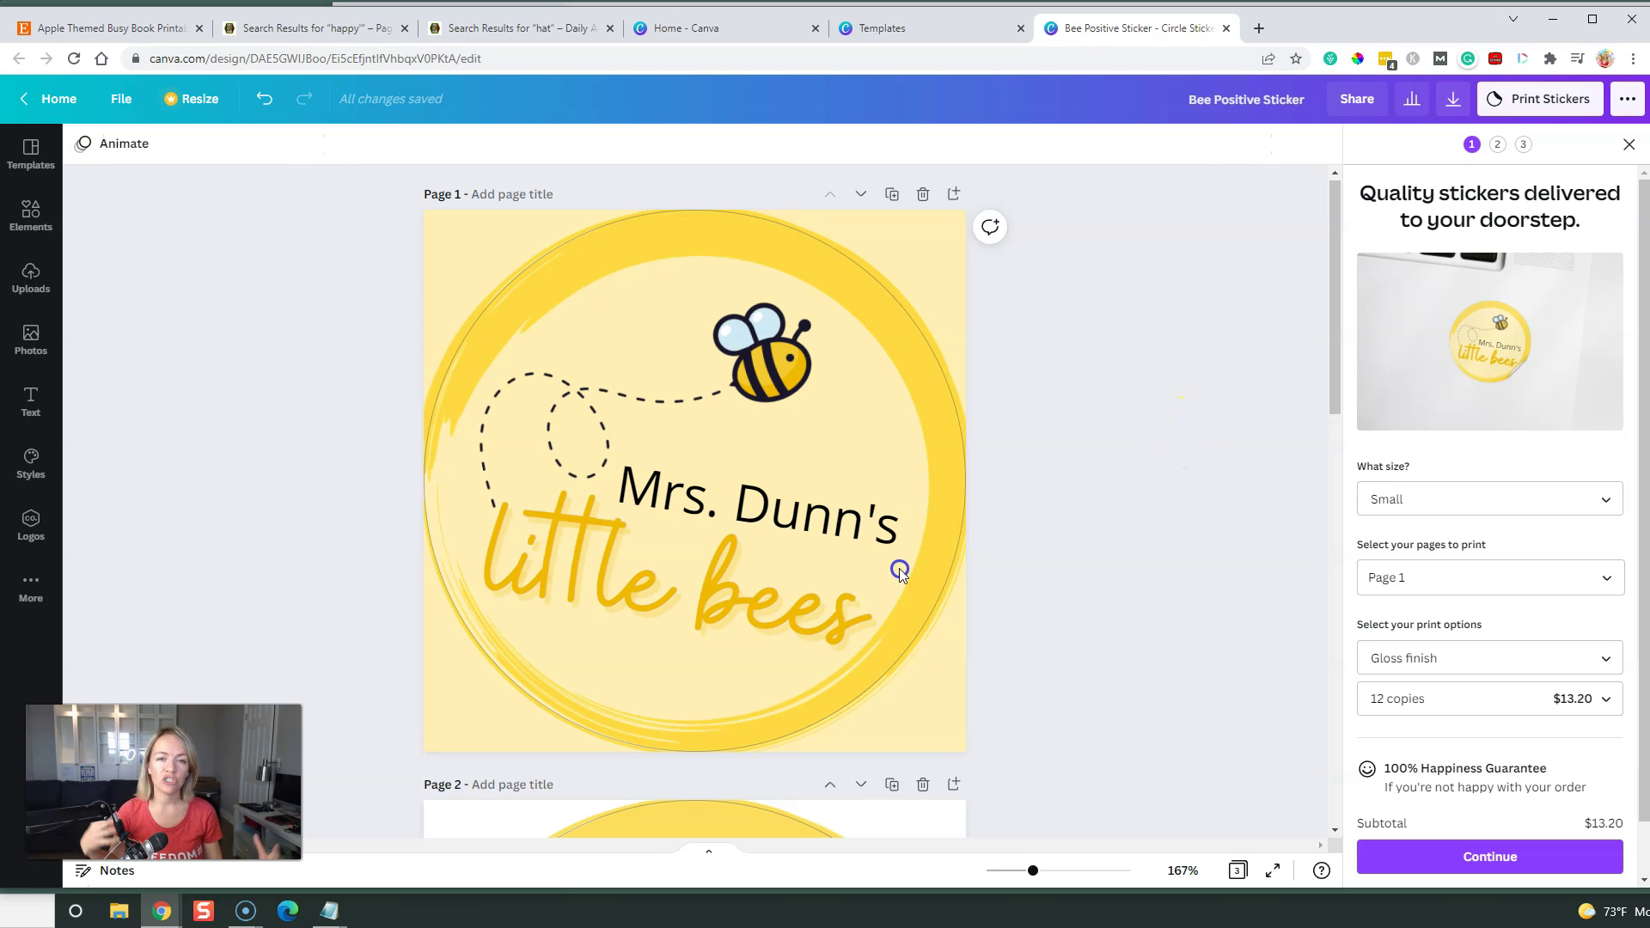